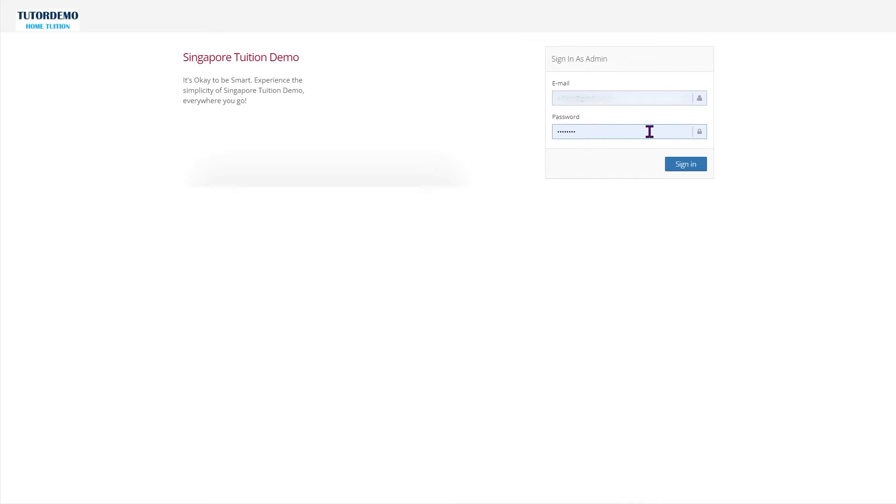
# Sign in to the admin account with the prefilled credentials, and decline the logout prompt to stay signed in
pyautogui.click(688, 162)
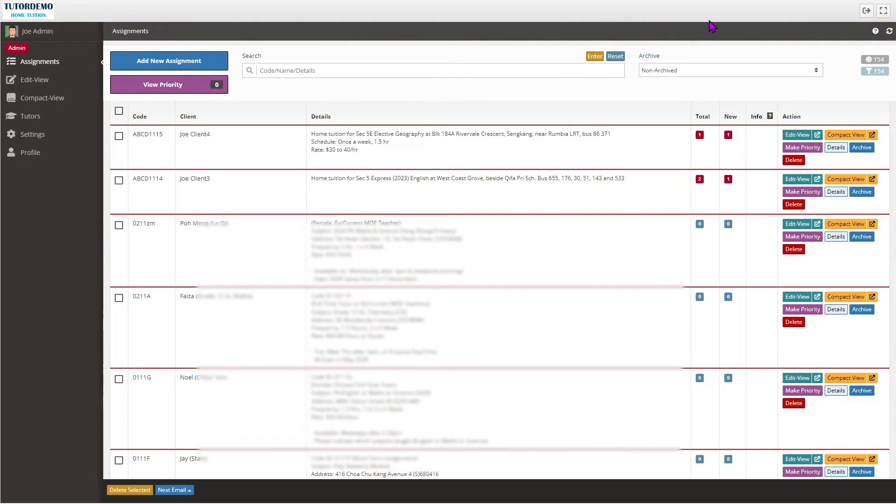
pyautogui.click(867, 11)
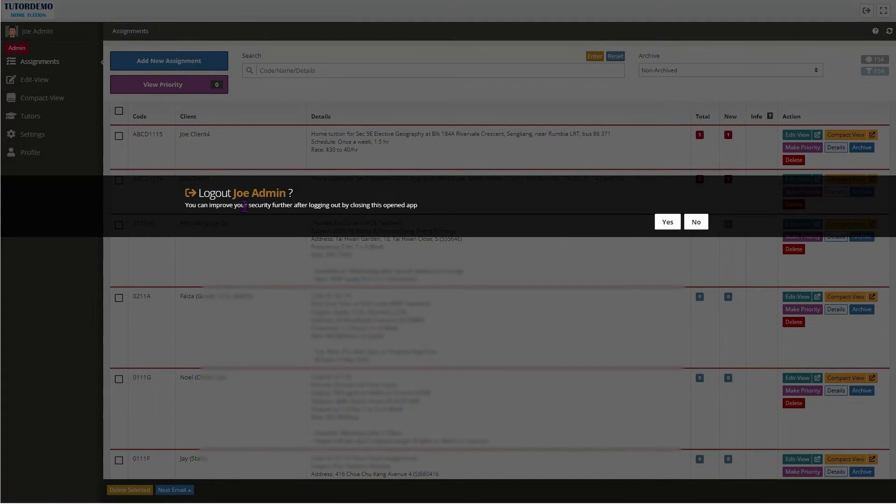
pyautogui.click(701, 231)
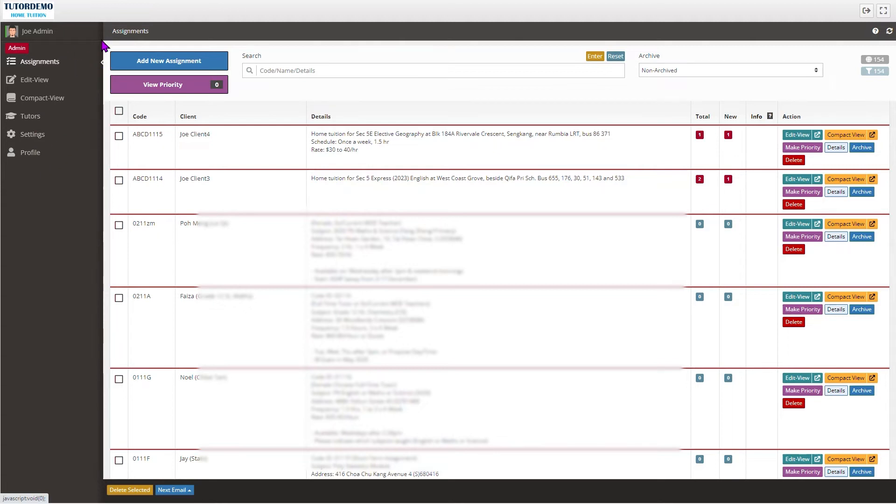
# Start a new assignment from the Assignments list and look over the fields of the blank form
pyautogui.click(53, 67)
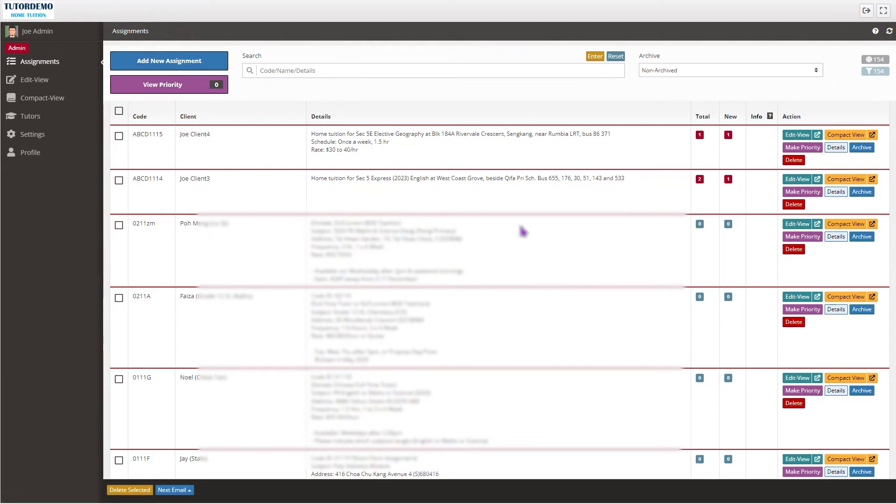
pyautogui.click(193, 65)
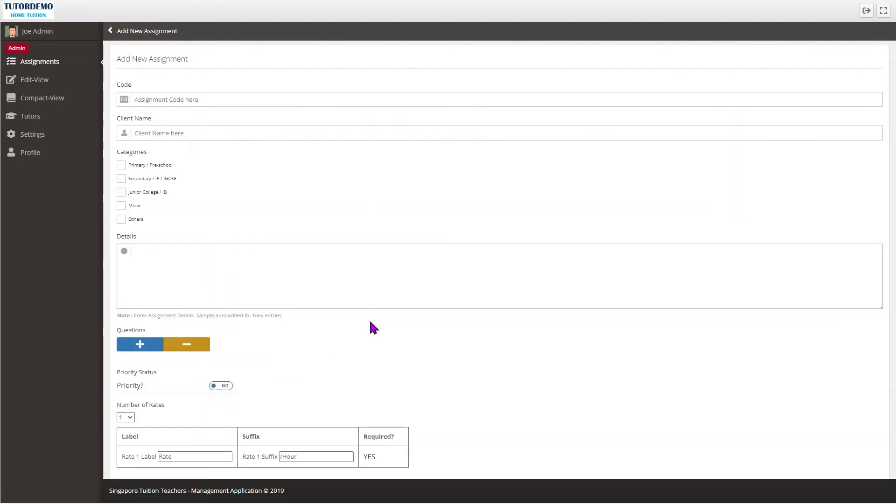
pyautogui.scroll(-3, 371, 323)
pyautogui.scroll(3, 375, 284)
# Set the new assignment's code to ABCD1115
pyautogui.click(192, 99)
pyautogui.click(192, 99)
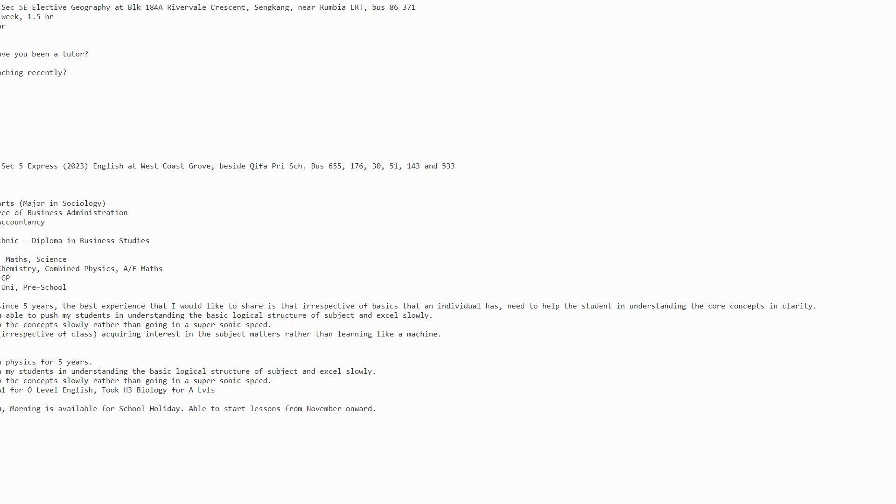
pyautogui.press('Return')
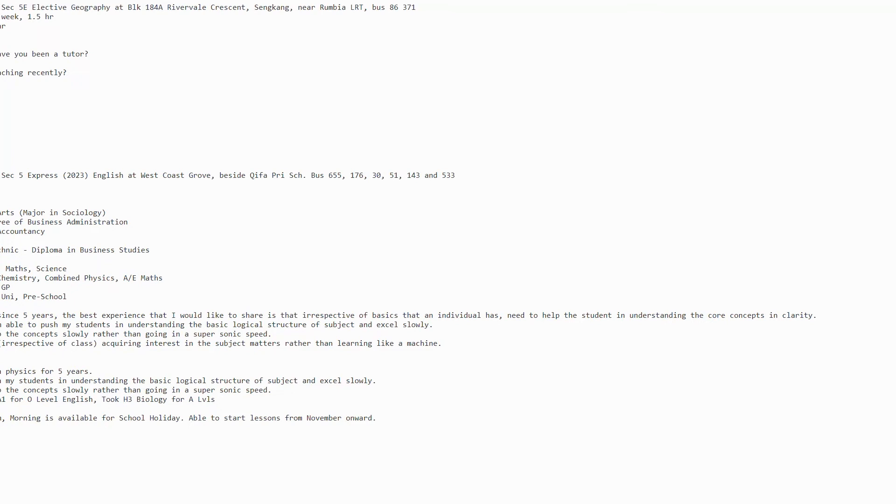
pyautogui.hotkey('alt', 'Tab')
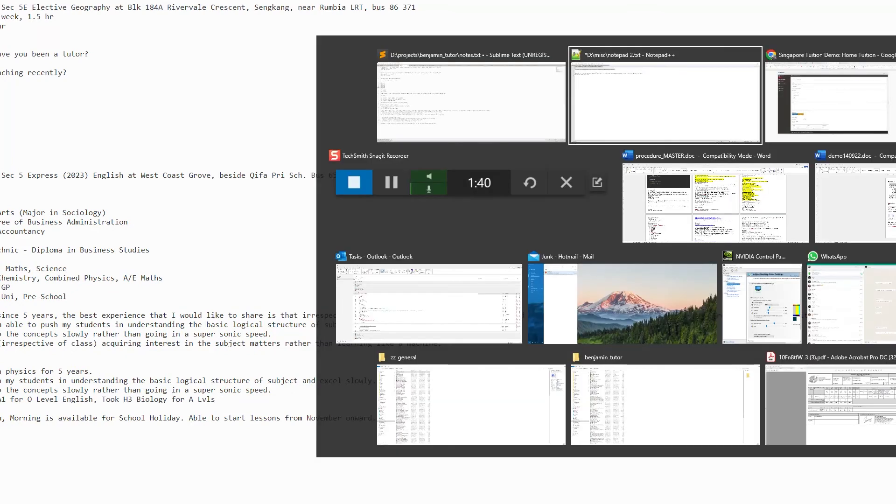
pyautogui.click(194, 99)
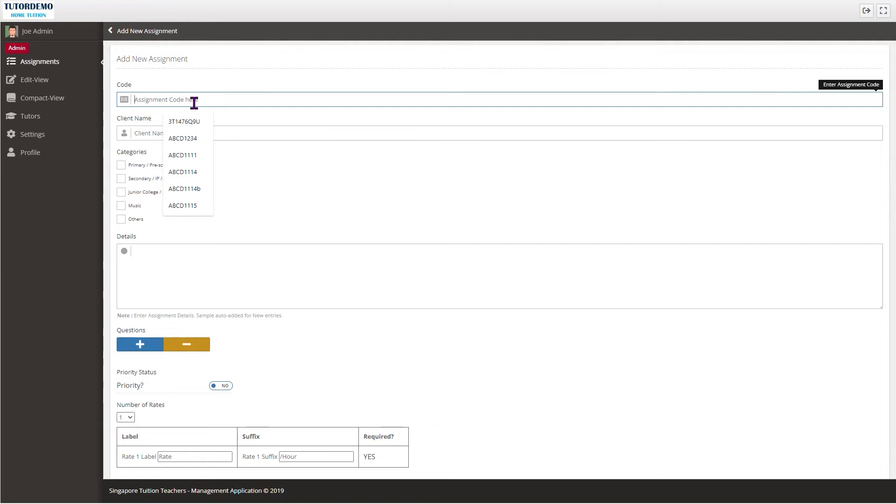
pyautogui.press('Up')
pyautogui.press('Return')
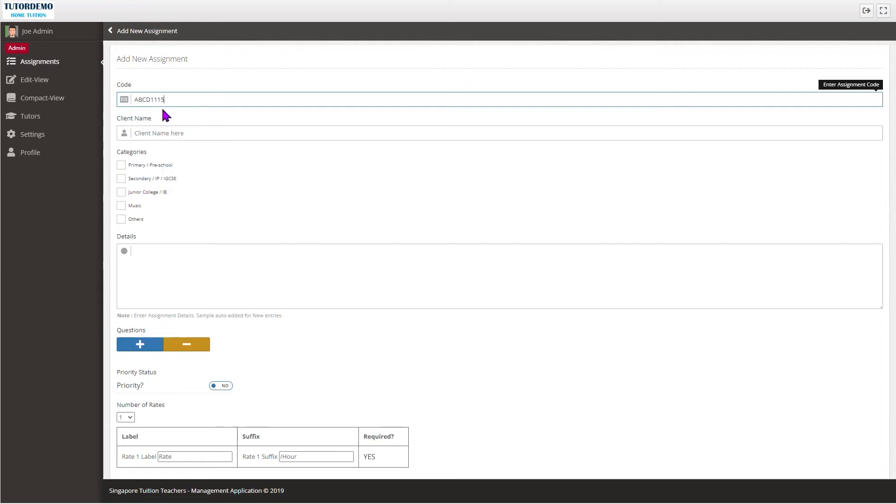
# Enter the client's name in the new assignment
pyautogui.click(192, 133)
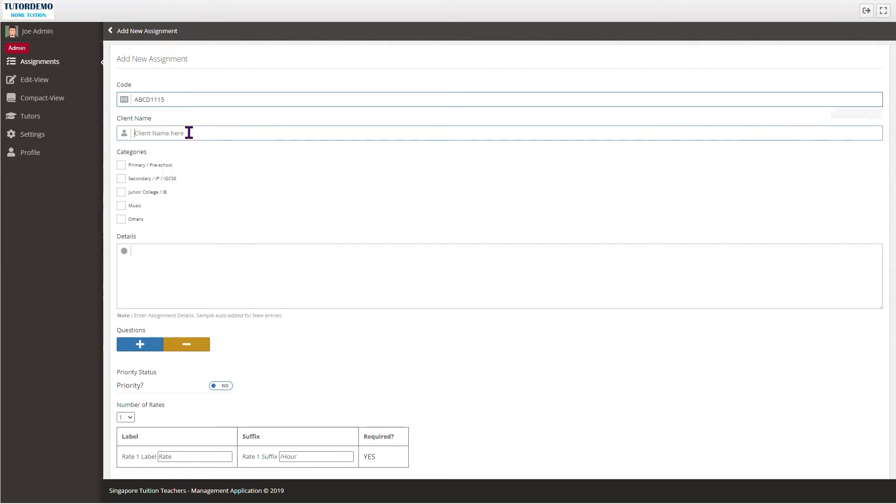
pyautogui.hotkey('alt', 'Tab')
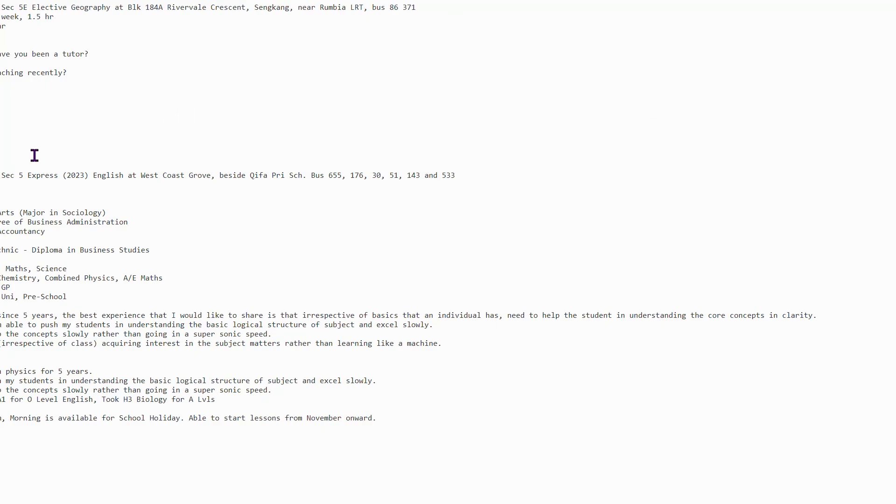
pyautogui.press('Return')
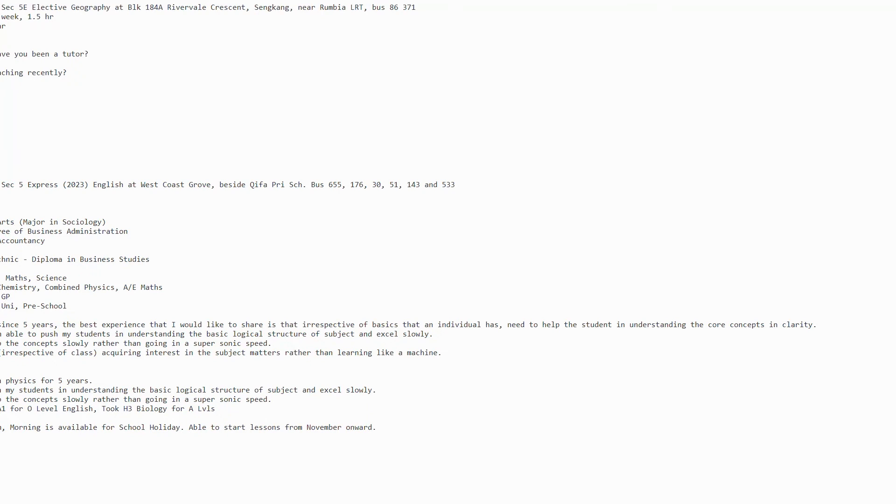
pyautogui.hotkey('alt', 'Tab')
pyautogui.click(196, 134)
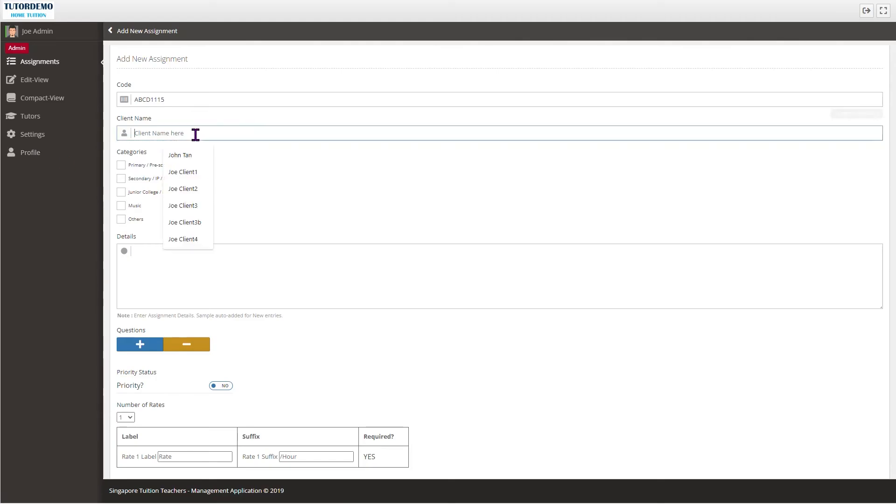
pyautogui.write('Joe Client4')
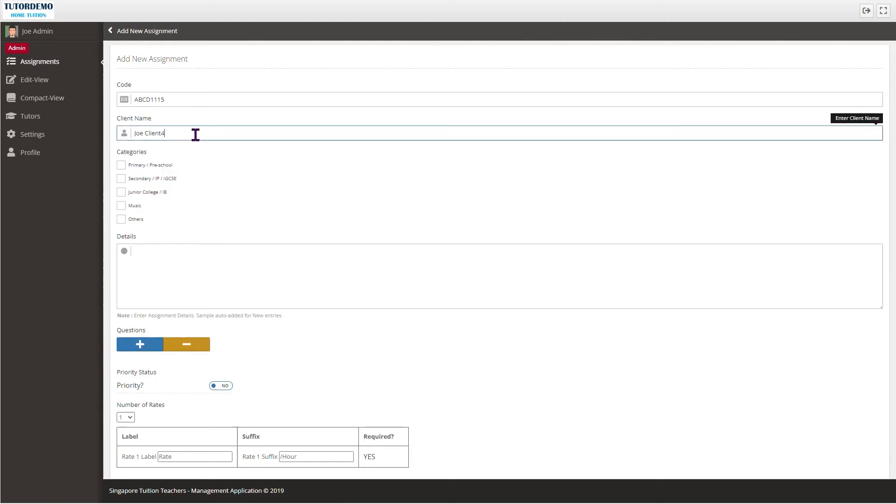
# Assign the Secondary / IP / IGCSE category and fill the details with the Sec 5 Express (2023) English home tuition line from the notes file
pyautogui.click(146, 184)
pyautogui.click(164, 274)
pyautogui.hotkey('alt', 'Tab')
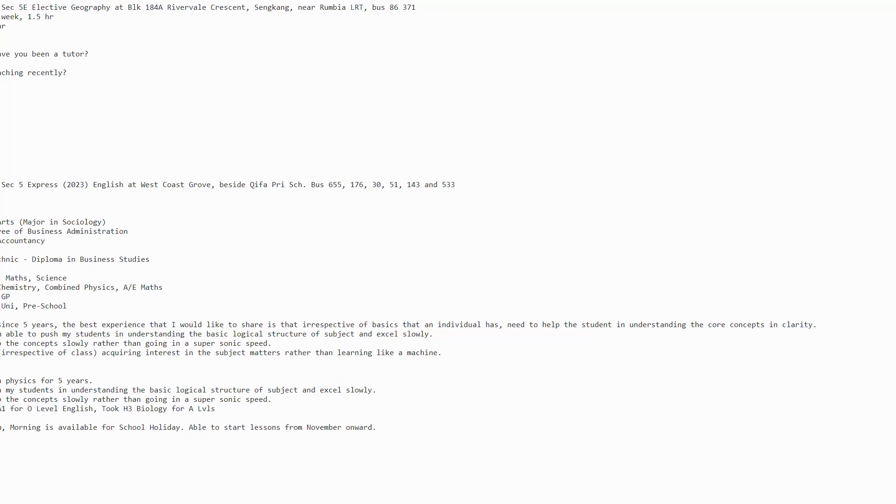
pyautogui.hotkey('shift', 'Down')
pyautogui.hotkey('alt', 'Tab')
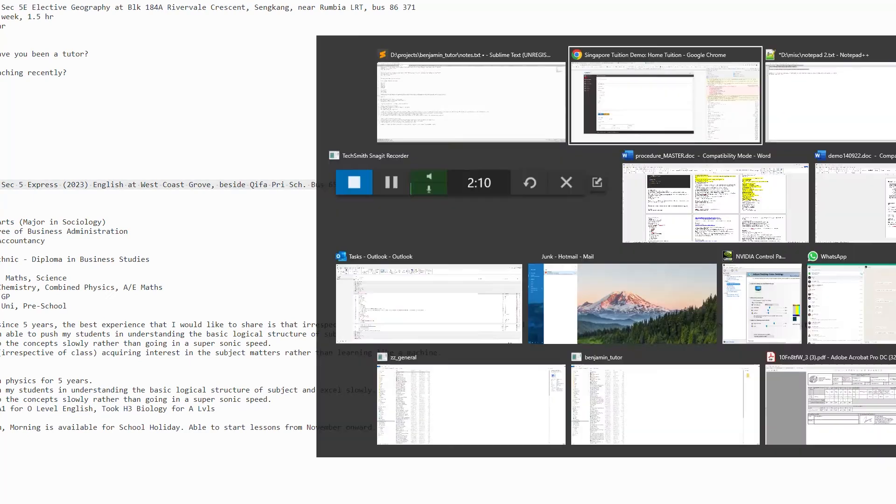
pyautogui.write('Home tuition for Sec 5 Express (2023) English at West Coast Grove, beside Qifa Pri Sch. Bus 655, 176, 30, 51, 143 and 533')
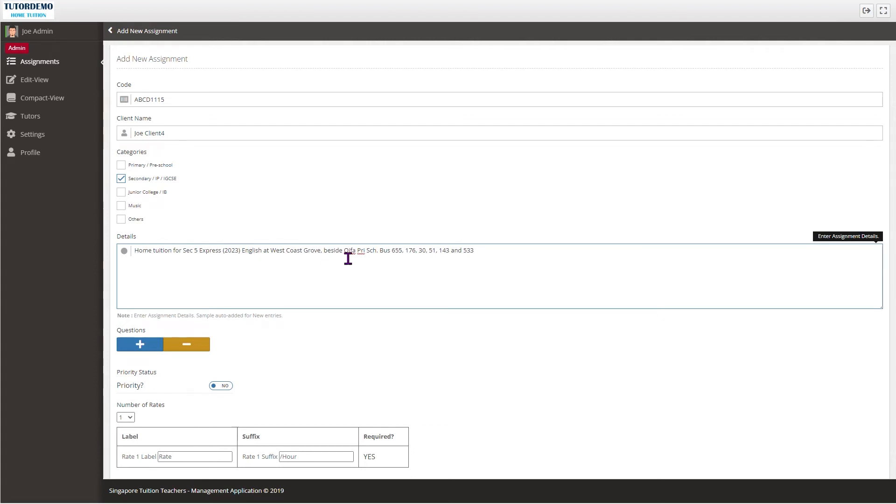
# Add two question fields and fill Question 1 with "How many years have you been a tutor?" from the notes file
pyautogui.scroll(-3, 388, 233)
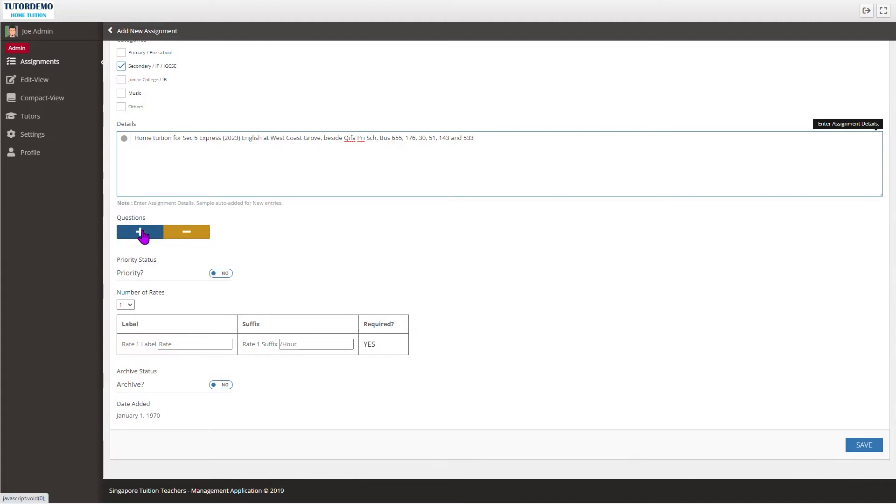
pyautogui.click(140, 232)
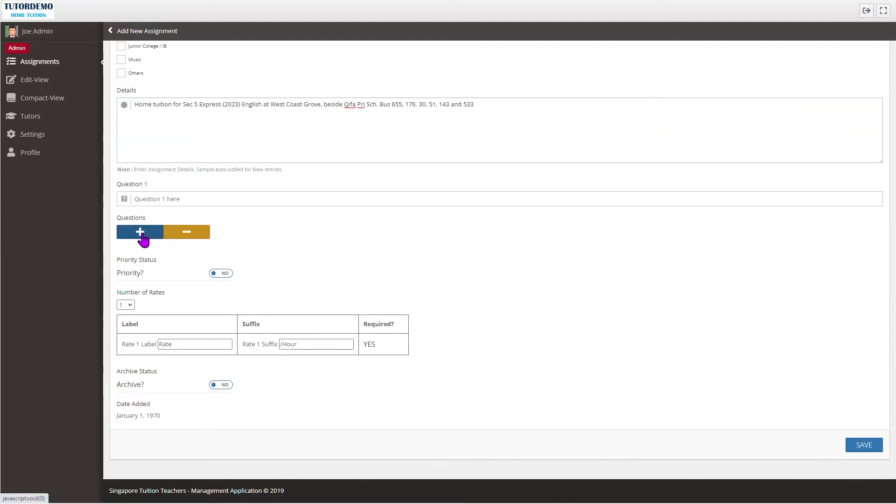
pyautogui.click(142, 236)
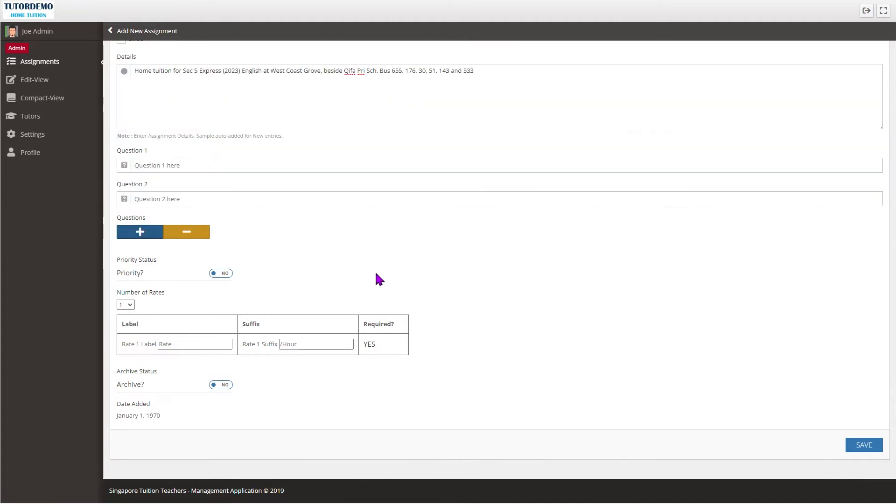
pyautogui.hotkey('alt', 'Tab')
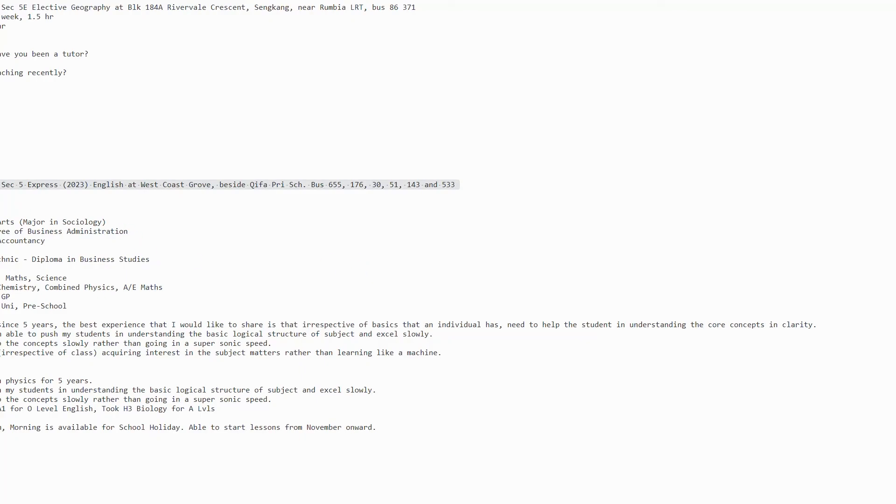
pyautogui.tripleClick(28, 54)
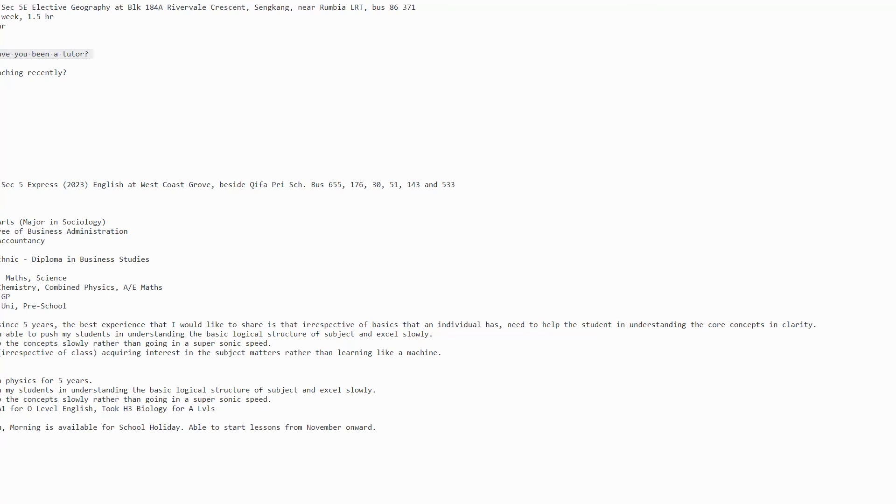
pyautogui.hotkey('alt', 'Tab')
pyautogui.click(267, 165)
pyautogui.write('How long have you been a tutor?')
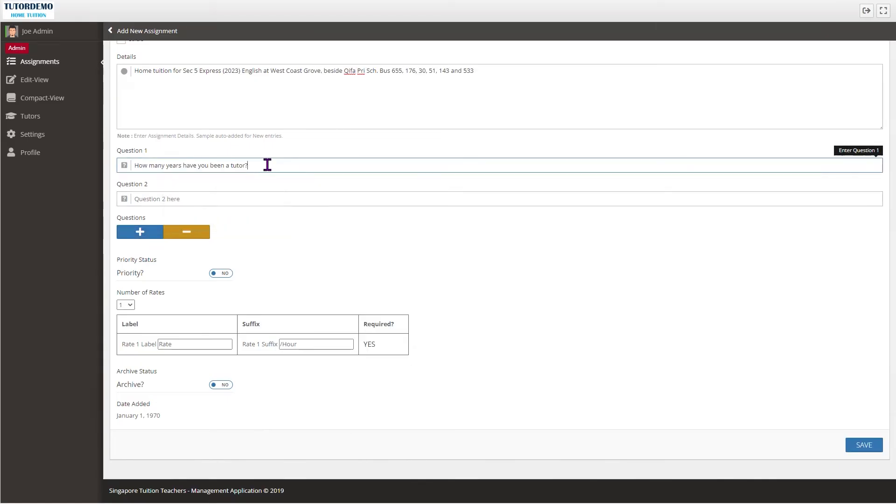
# Copy "Have you been teaching recently?" from the notes file into Question 2
pyautogui.click(344, 198)
pyautogui.hotkey('alt', 'Tab')
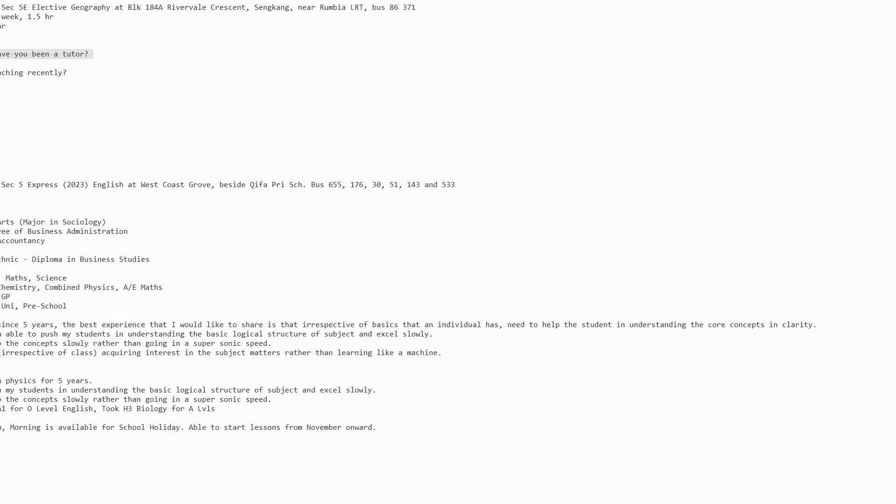
pyautogui.tripleClick(14, 73)
pyautogui.hotkey('ctrl', 'c')
pyautogui.hotkey('alt', 'Tab')
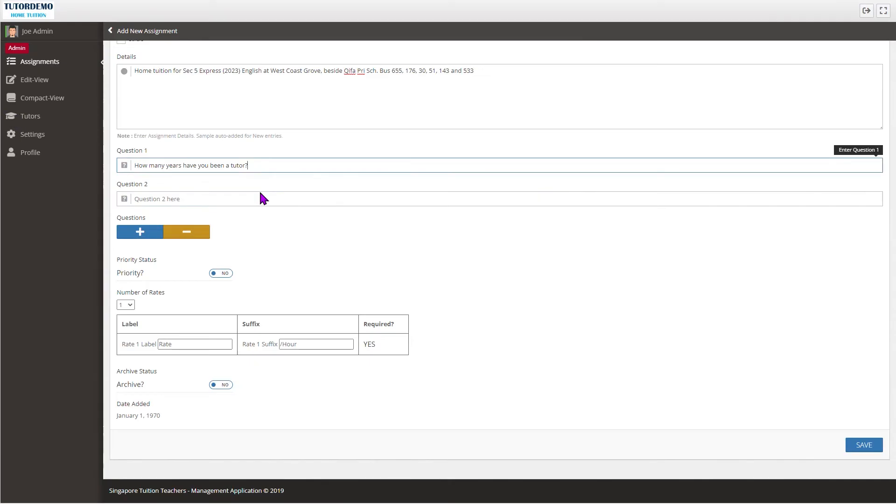
pyautogui.hotkey('ctrl', 'v')
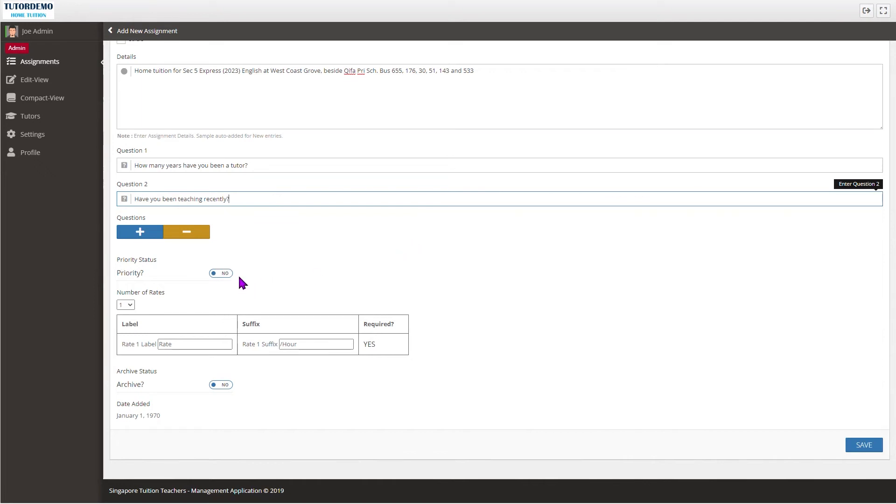
# Set the number of rates to 3, give each rate the /Hour suffix, and try to save the assignment
pyautogui.click(126, 306)
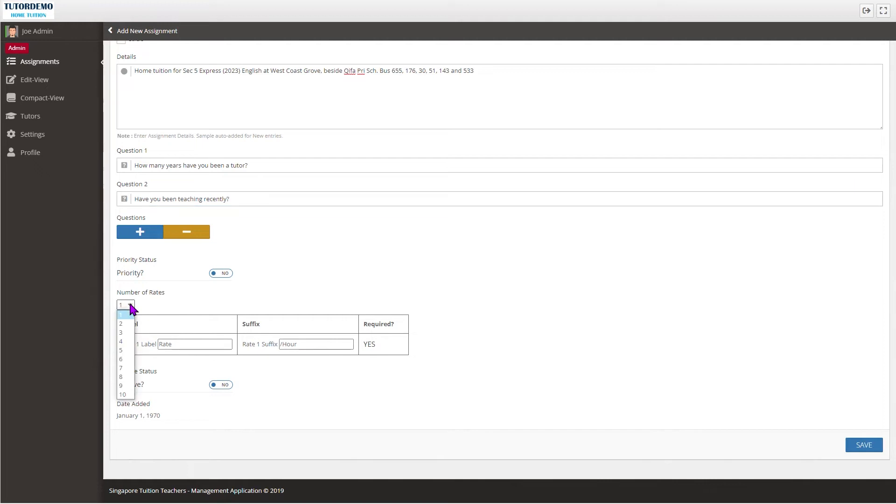
pyautogui.click(126, 333)
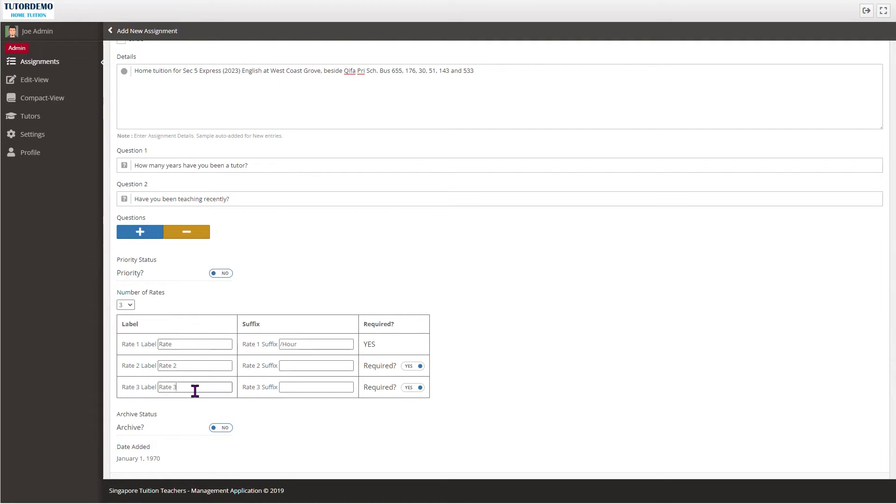
pyautogui.click(324, 346)
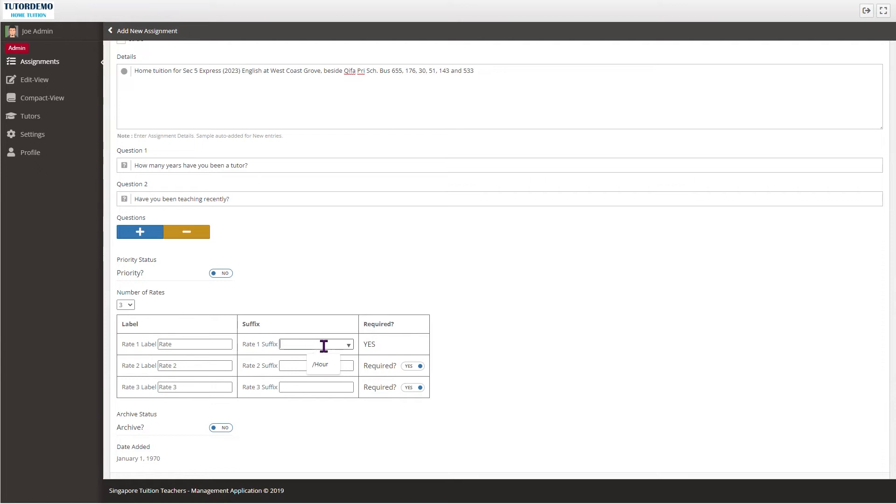
pyautogui.click(348, 345)
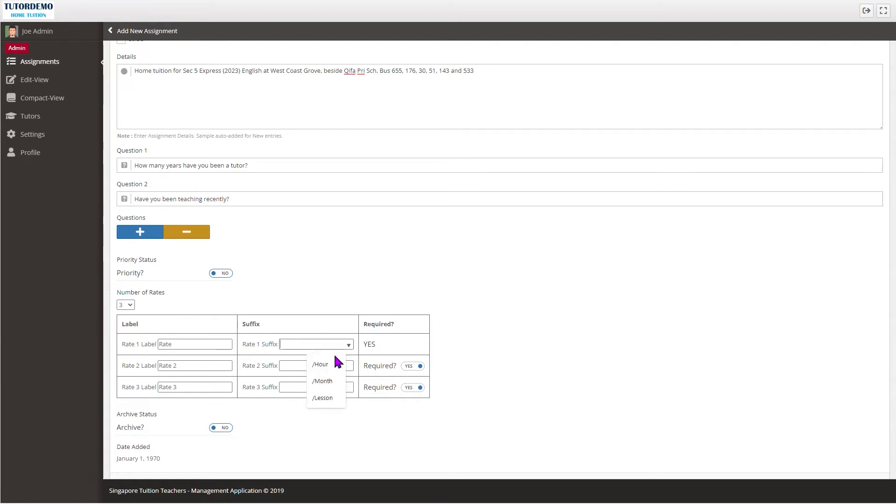
pyautogui.click(331, 364)
pyautogui.click(348, 367)
pyautogui.click(333, 387)
pyautogui.click(349, 388)
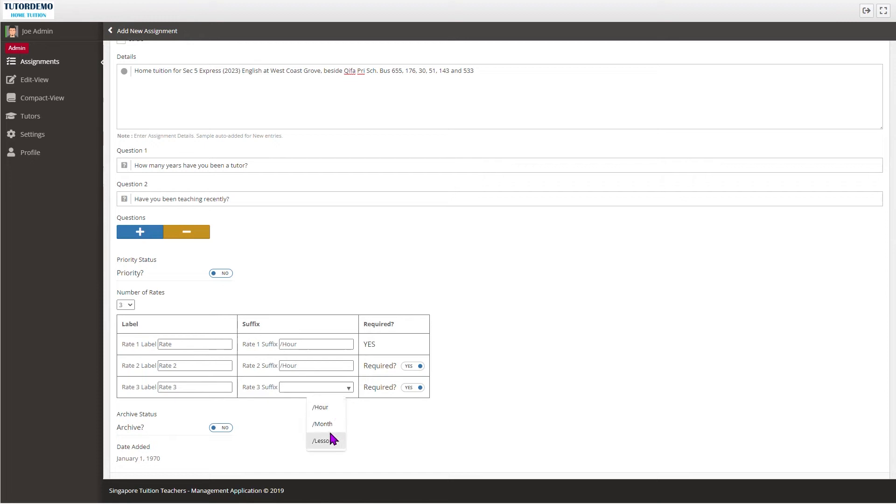
pyautogui.click(330, 411)
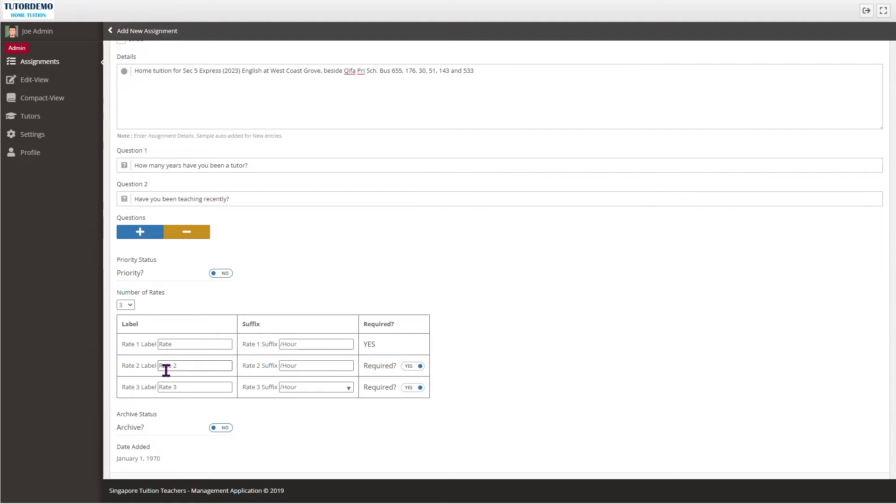
pyautogui.scroll(-1, 495, 374)
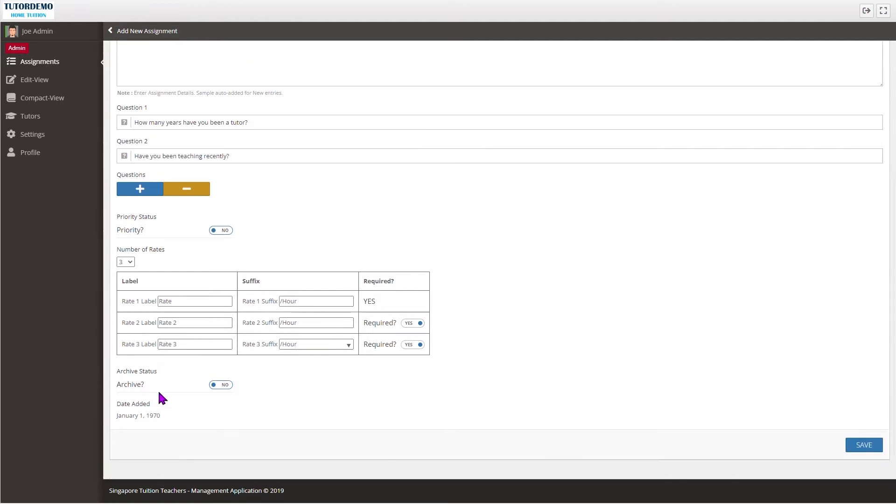
pyautogui.click(867, 451)
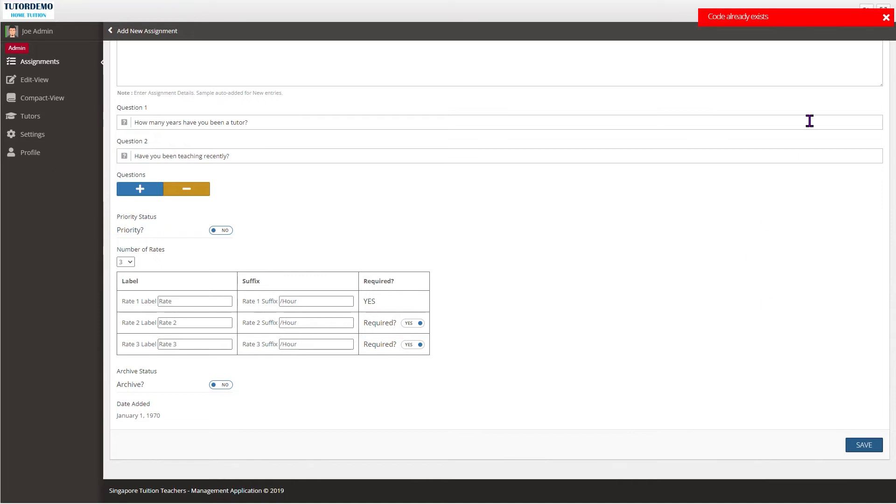
# Change the new assignment's code to ABCD1116 and save the assignment
pyautogui.scroll(5, 751, 51)
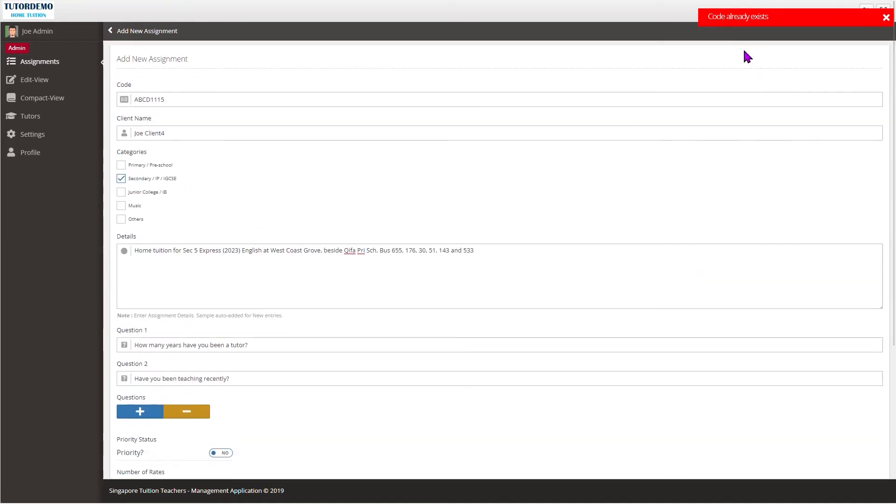
pyautogui.click(708, 26)
pyautogui.click(260, 99)
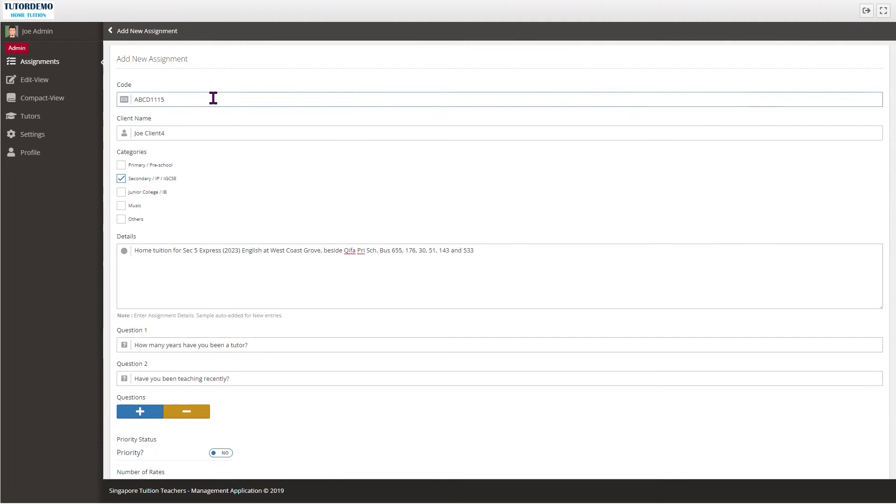
pyautogui.press('BackSpace')
pyautogui.write('6')
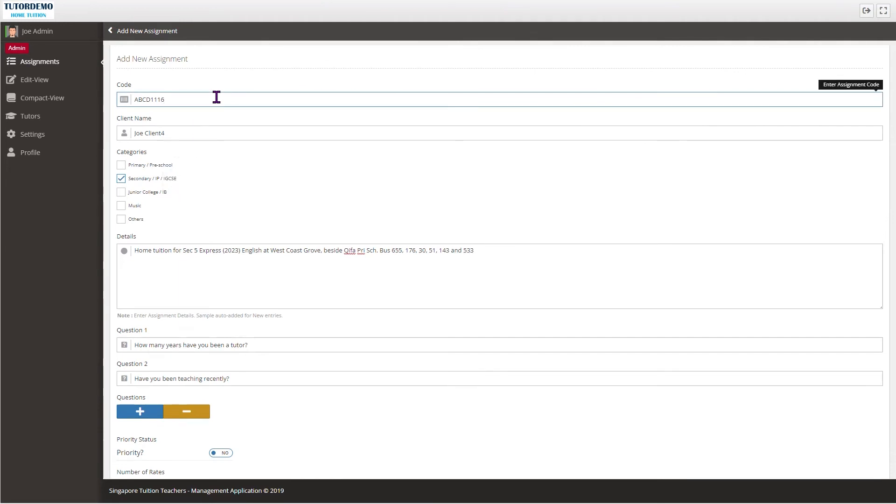
pyautogui.scroll(-5, 630, 182)
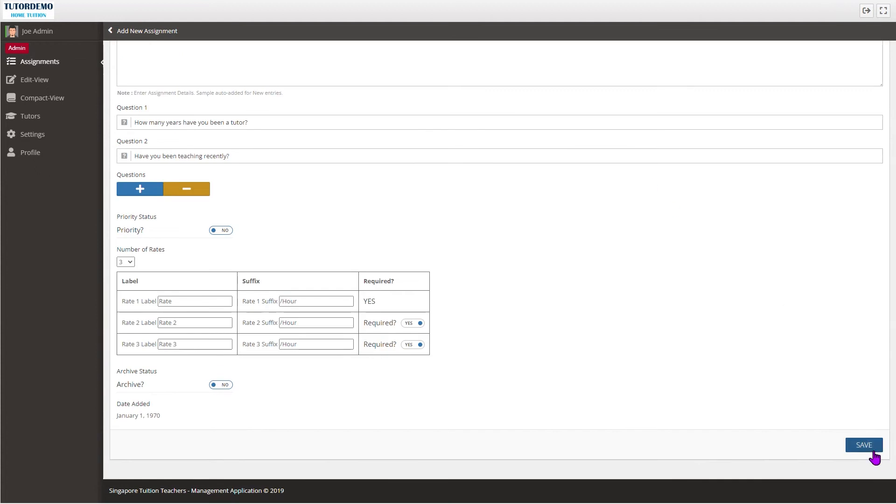
pyautogui.click(873, 455)
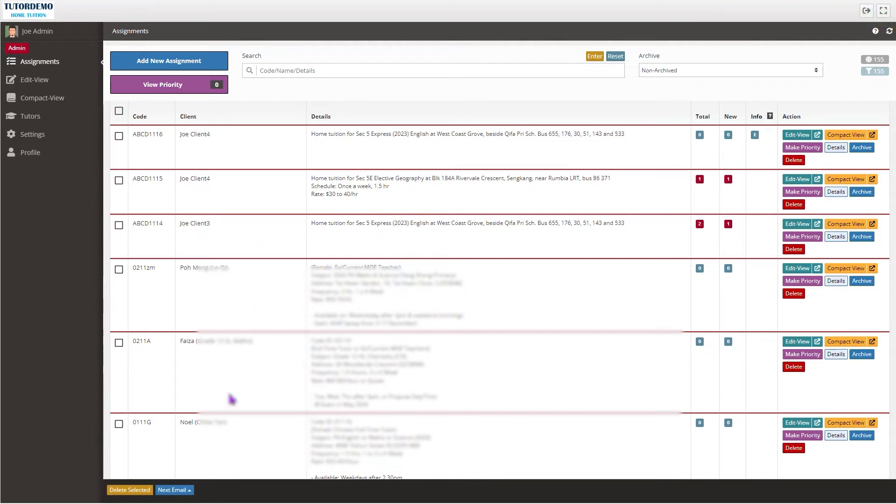
# Check the code, client and details of the new ABCD1116 entry, and view the legend for the Info symbols
pyautogui.doubleClick(155, 135)
pyautogui.moveTo(181, 135); pyautogui.dragTo(207, 135)
pyautogui.hotkey('alt', 'Tab')
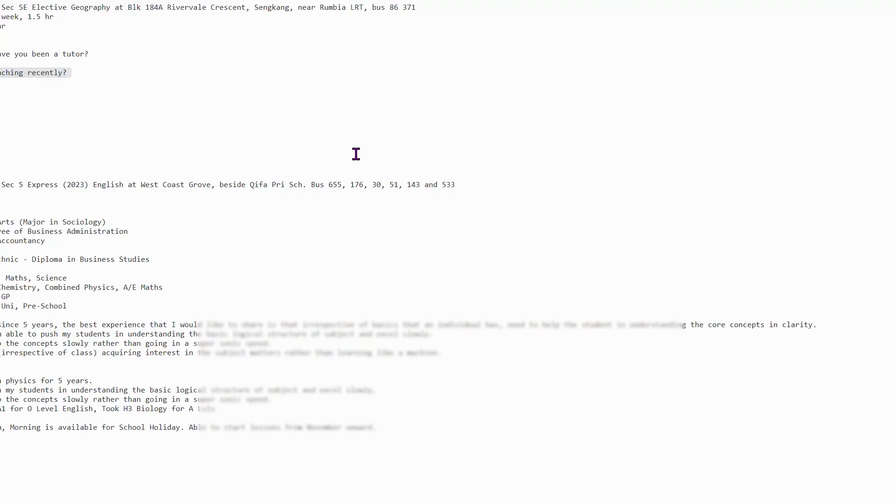
pyautogui.hotkey('alt', 'Tab')
pyautogui.click(352, 136)
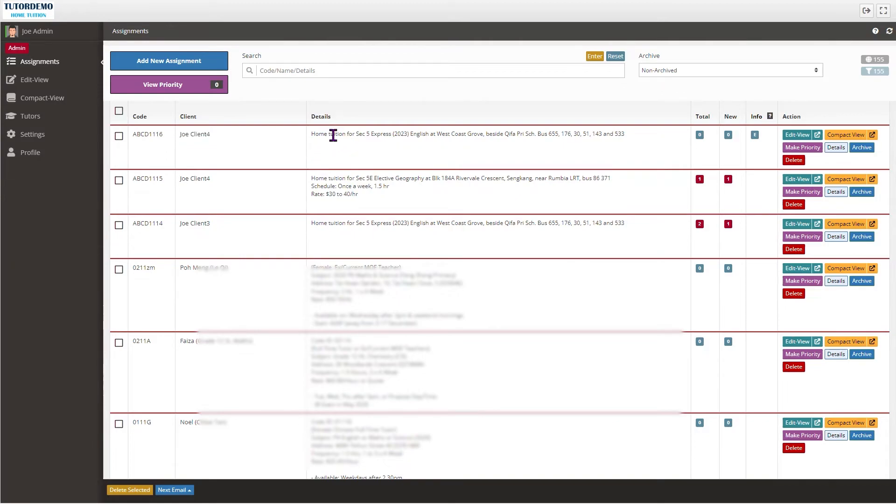
pyautogui.click(366, 136)
pyautogui.moveTo(390, 136); pyautogui.dragTo(526, 136)
pyautogui.click(534, 144)
pyautogui.click(770, 118)
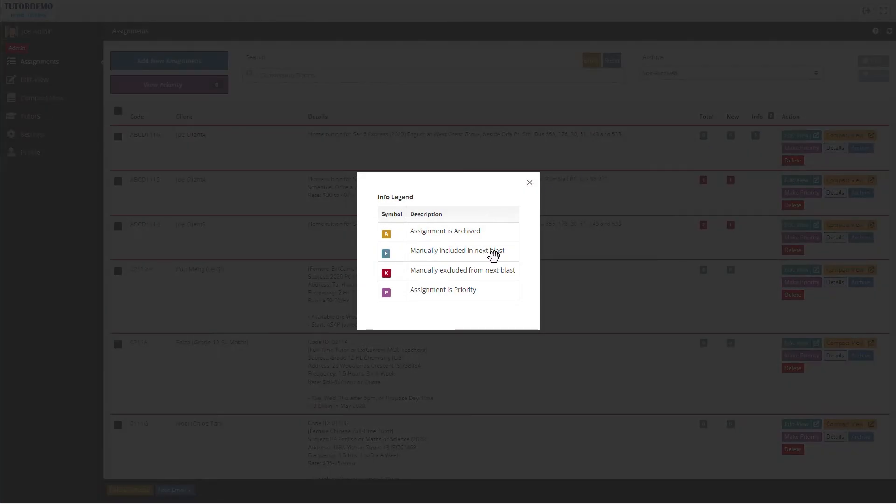
pyautogui.click(530, 182)
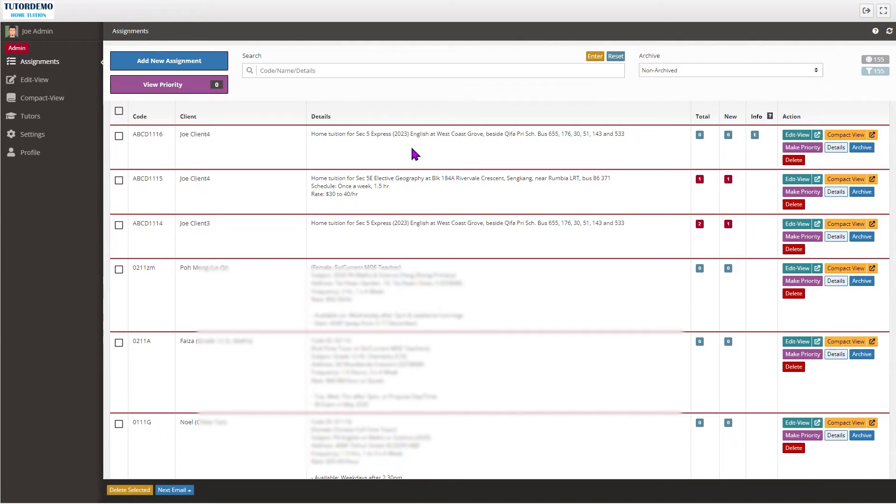
# View assignment ABCD1116 in both Edit-View and Compact-View, and return to the assignments list
pyautogui.click(799, 137)
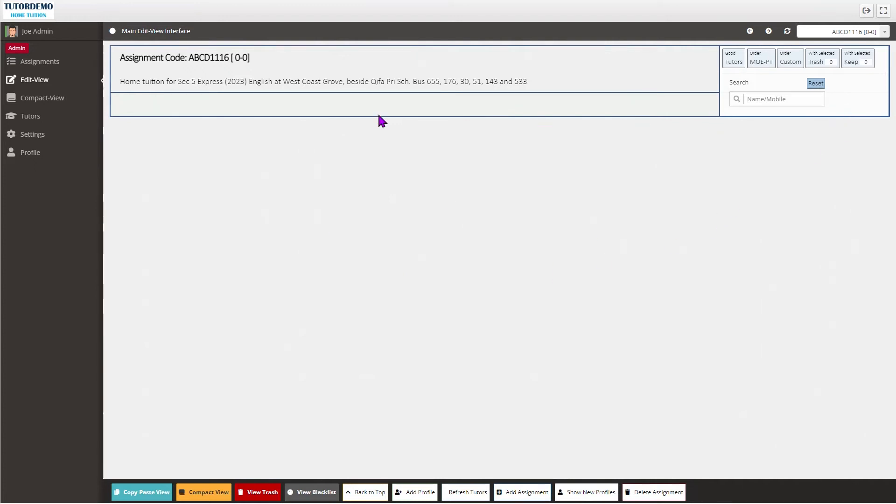
pyautogui.click(63, 63)
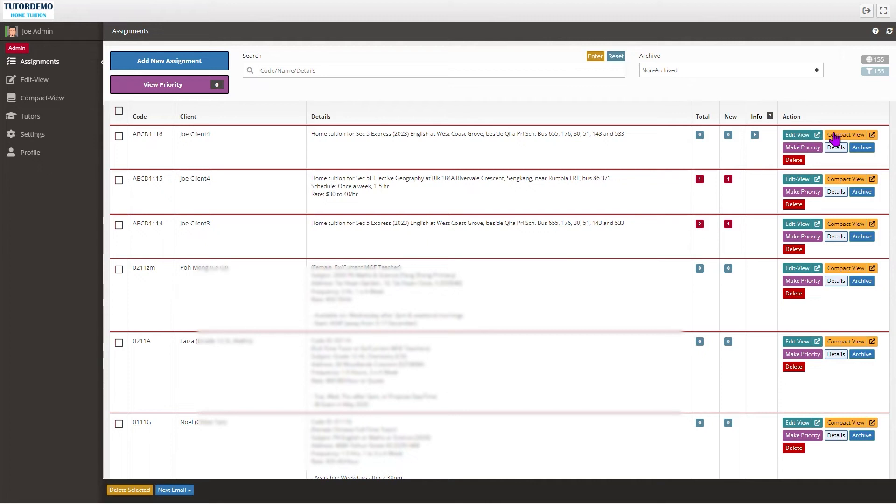
pyautogui.click(846, 135)
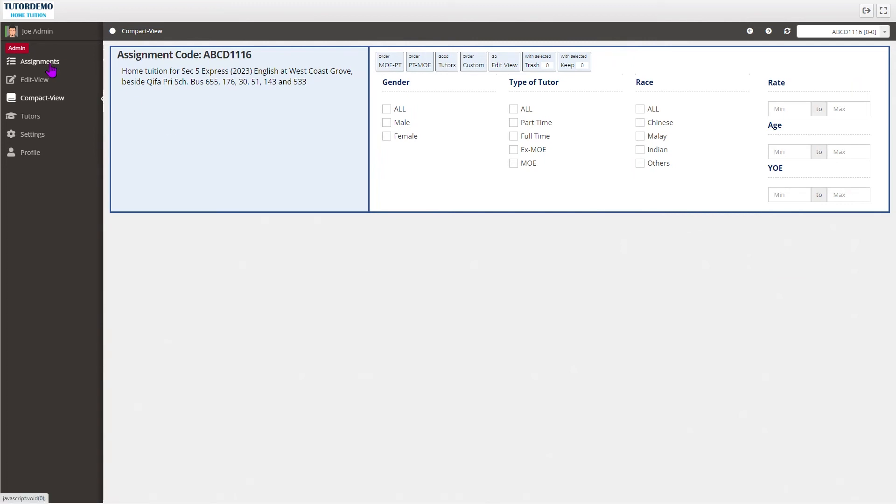
pyautogui.click(72, 65)
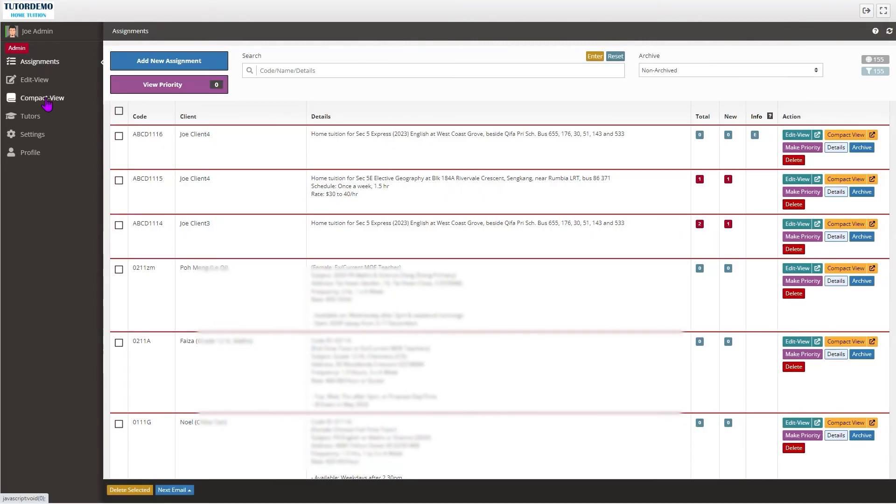
pyautogui.click(45, 87)
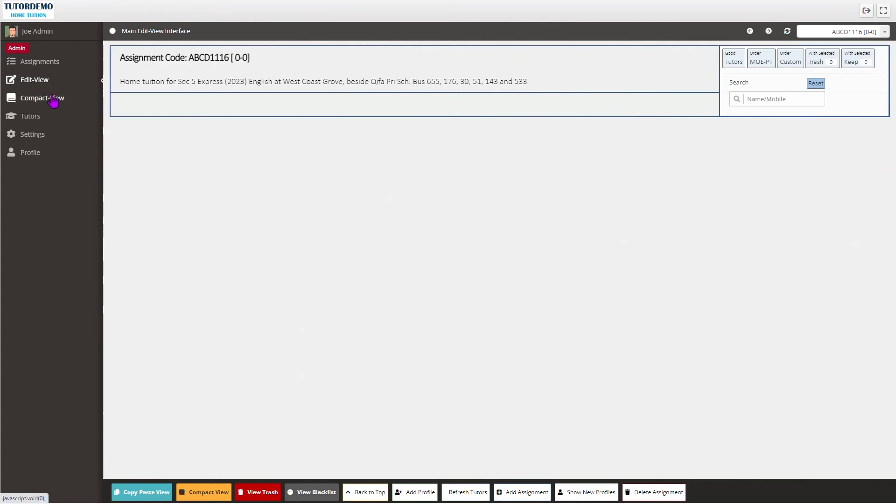
pyautogui.click(53, 102)
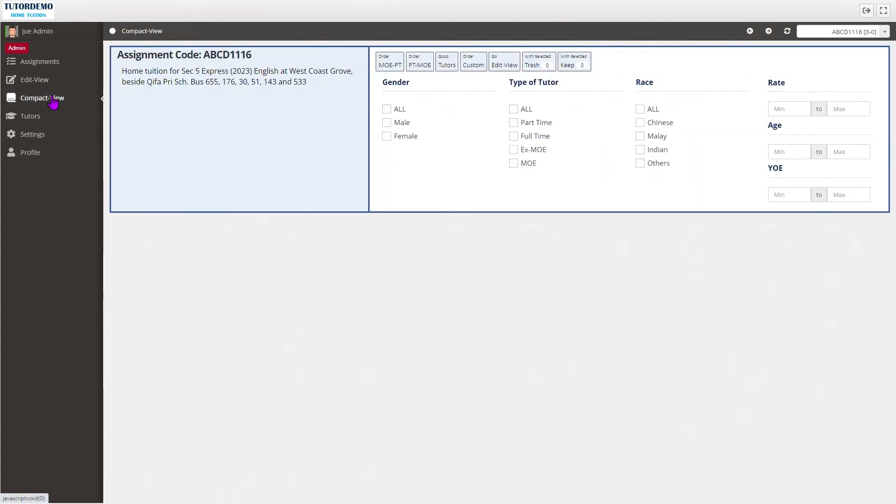
pyautogui.click(54, 65)
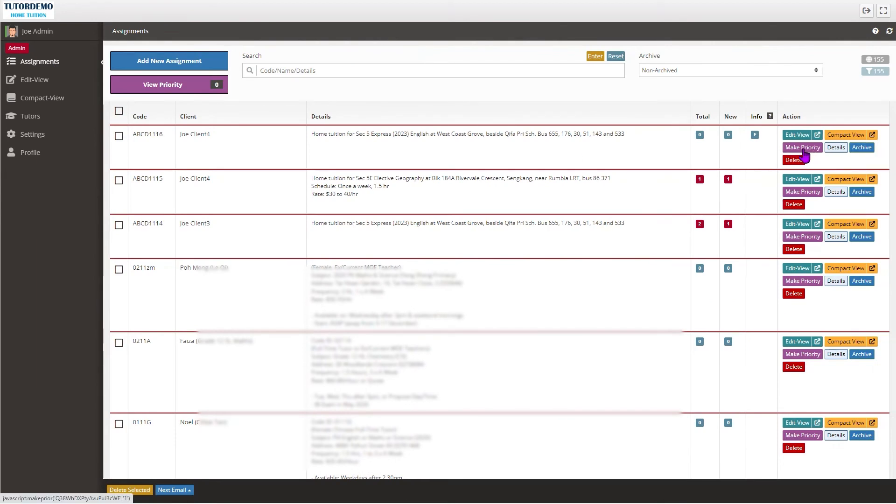
# Mark assignments ABCD1116, 0211zm and 0111G as priority, list only the priority assignments, and restore the full list
pyautogui.click(803, 151)
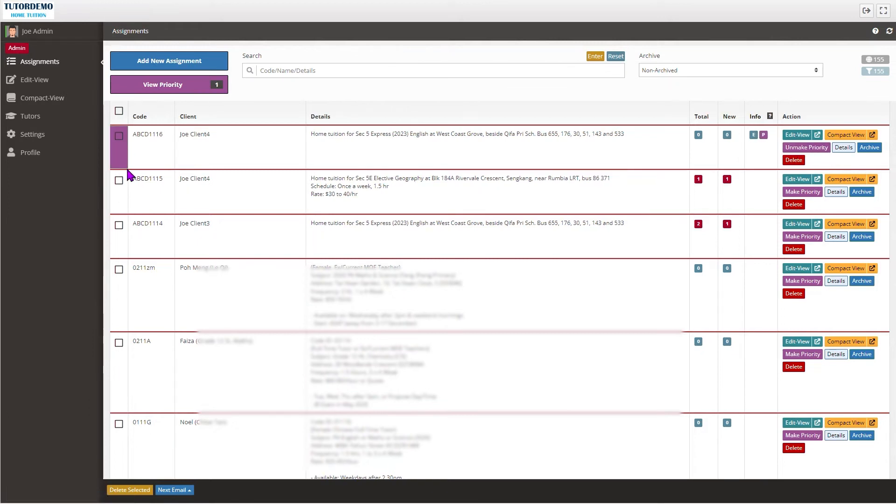
pyautogui.click(806, 283)
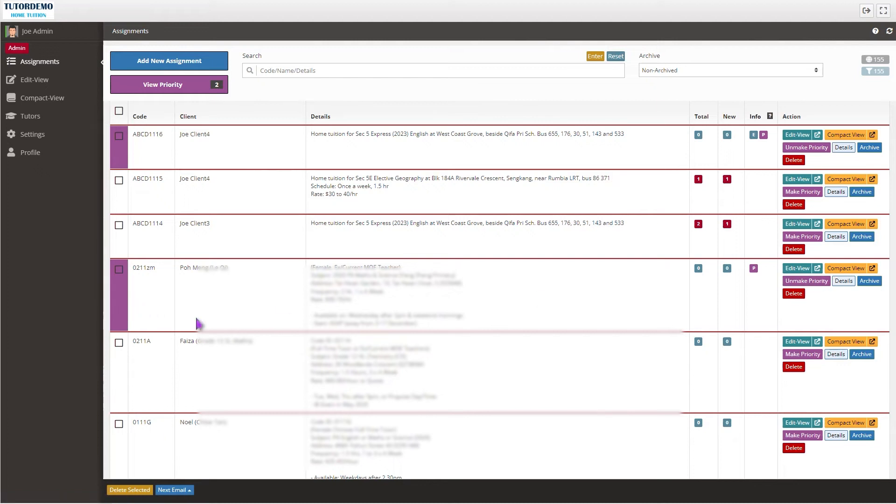
pyautogui.click(815, 437)
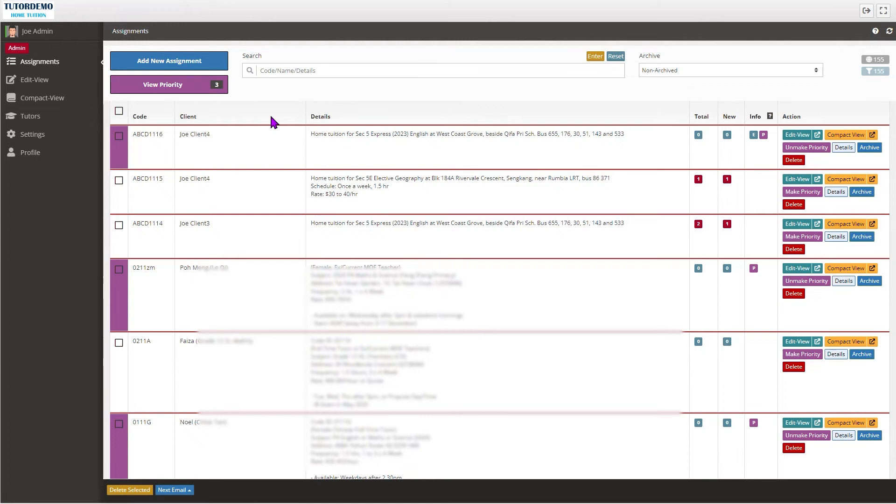
pyautogui.click(189, 94)
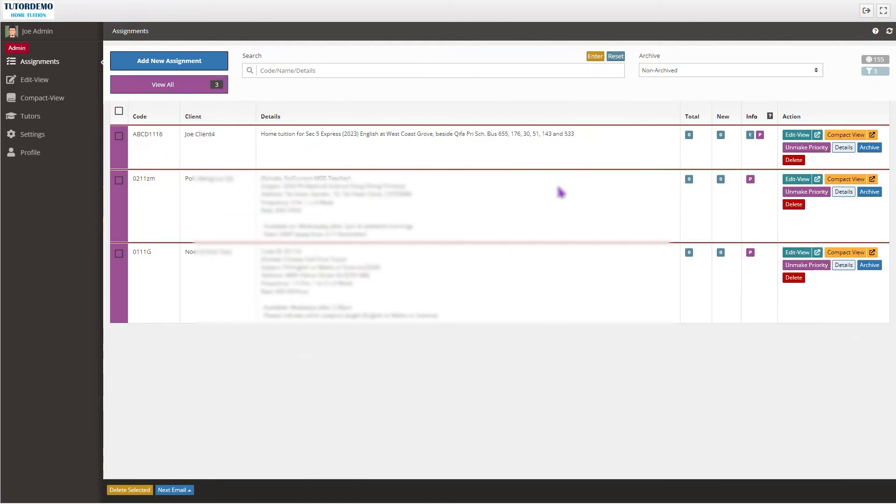
pyautogui.click(169, 92)
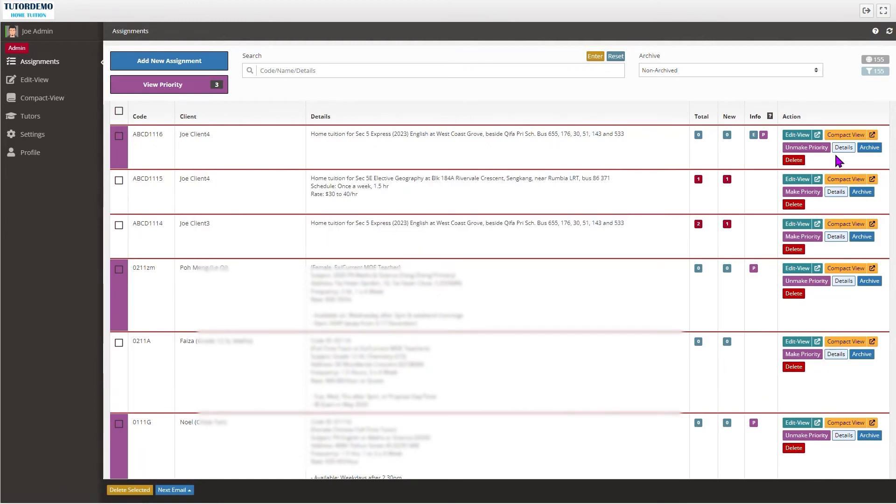
# Remove the priority status from assignments ABCD1116, 0211zm and 0111G
pyautogui.click(821, 149)
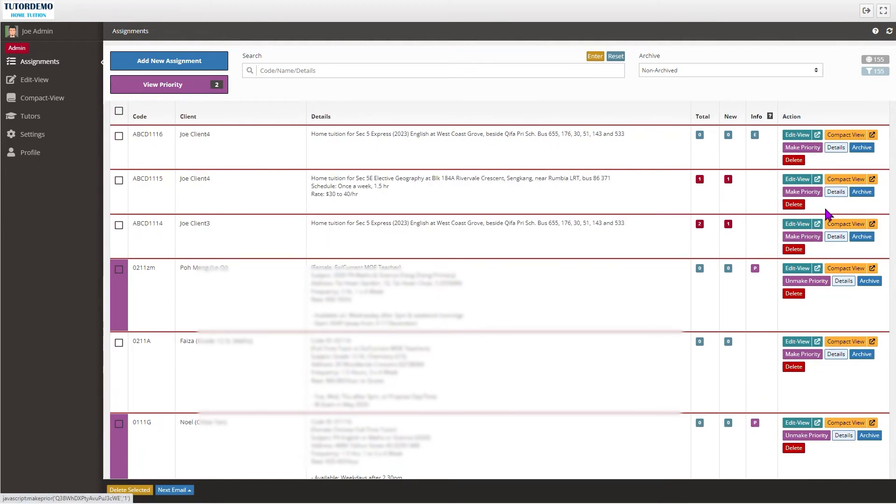
pyautogui.click(820, 283)
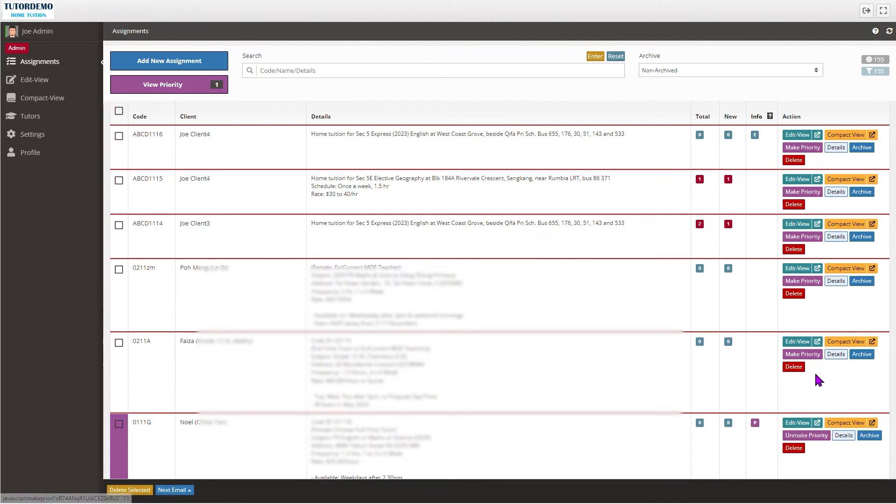
pyautogui.click(817, 437)
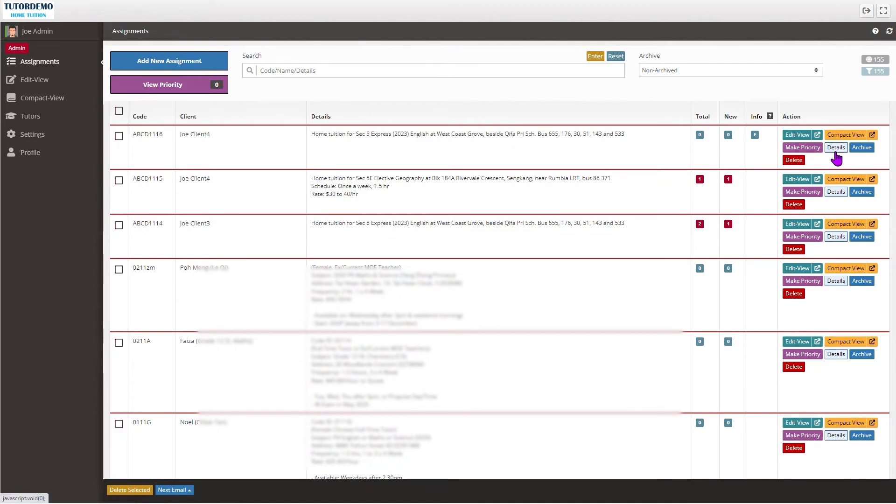
# Review the full details form of assignment ABCD1116 and return to the assignments list
pyautogui.click(837, 149)
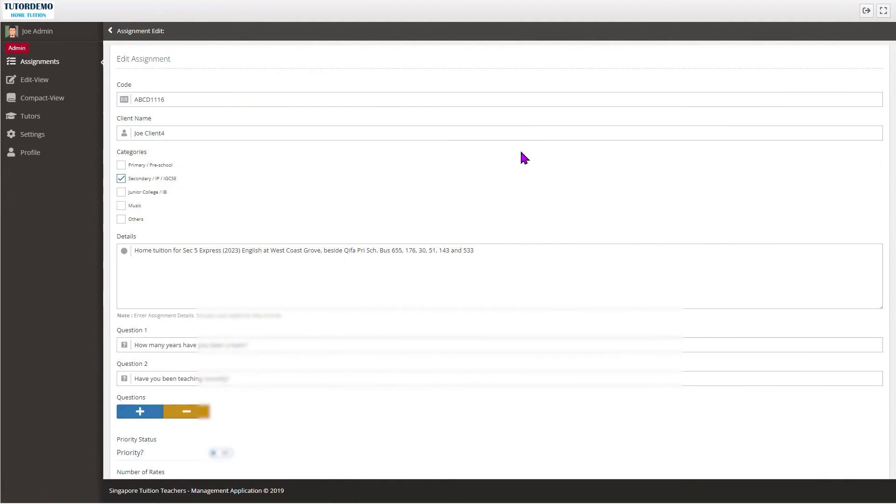
pyautogui.scroll(-5, 266, 366)
pyautogui.scroll(5, 266, 366)
pyautogui.click(58, 62)
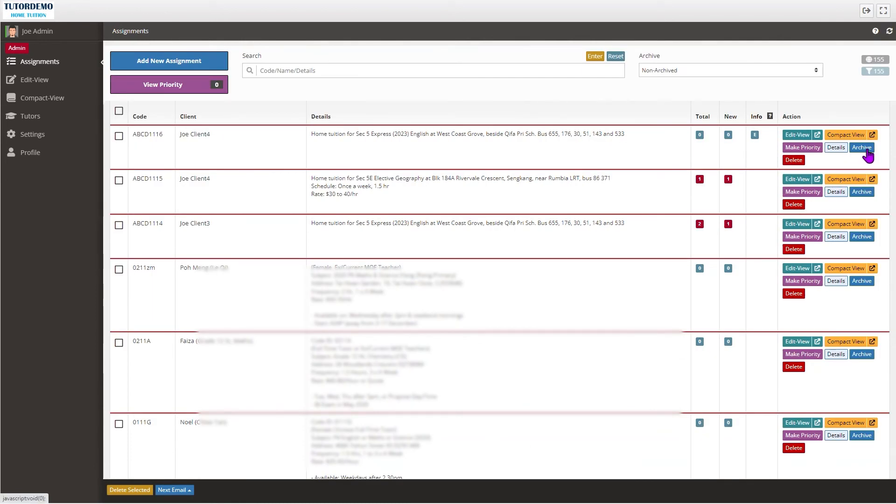
# Archive assignment ABCD1115 and filter the assignments list to Archived
pyautogui.click(868, 196)
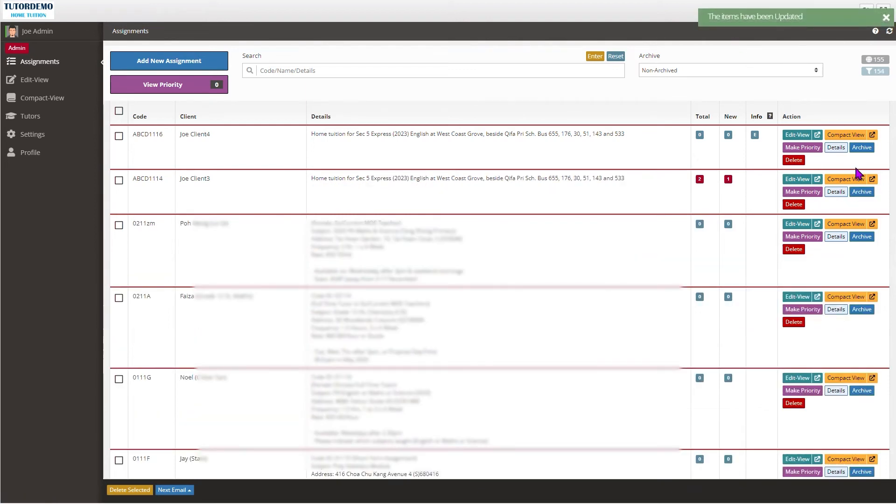
pyautogui.click(706, 71)
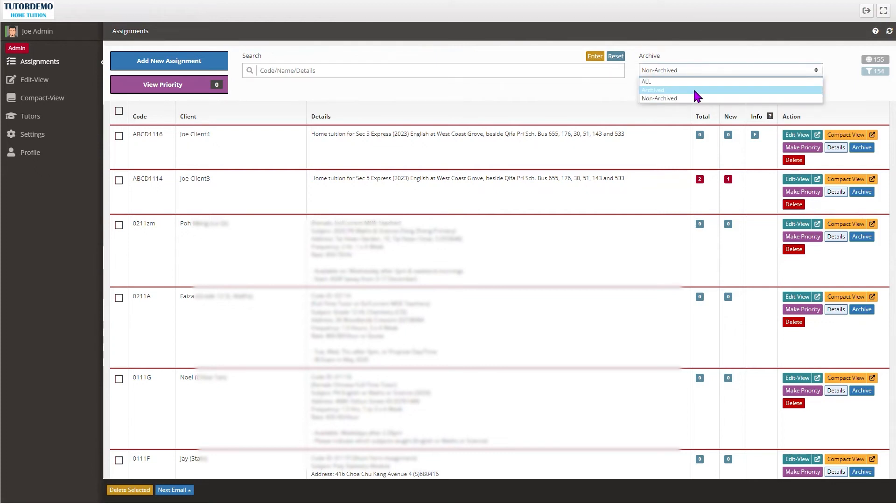
pyautogui.click(694, 90)
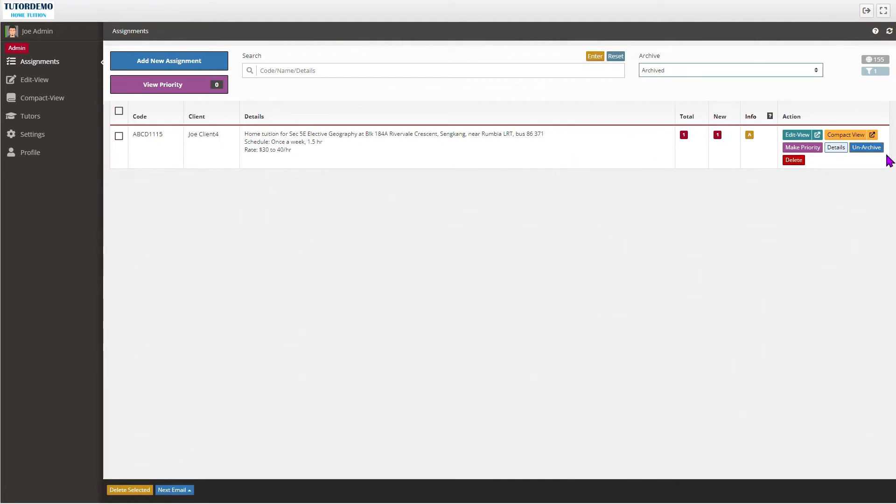
# Un-archive assignment ABCD1115 and set the archive filter to ALL
pyautogui.click(868, 149)
pyautogui.click(722, 70)
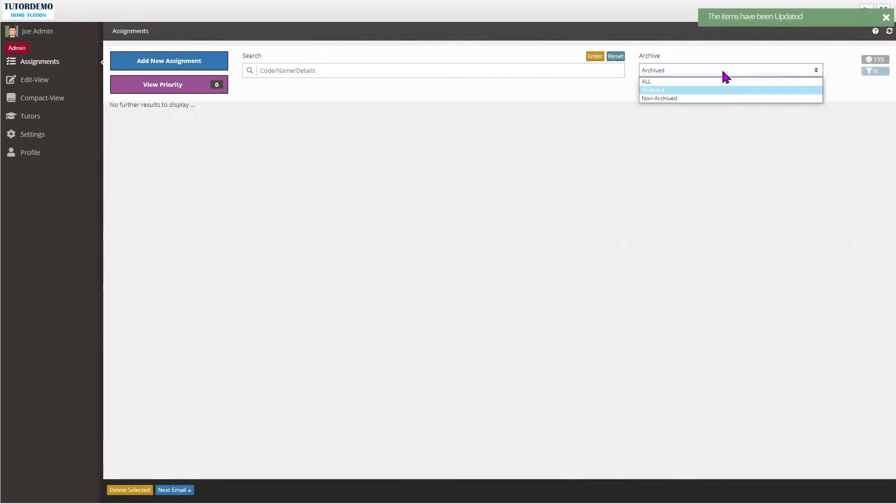
pyautogui.click(711, 80)
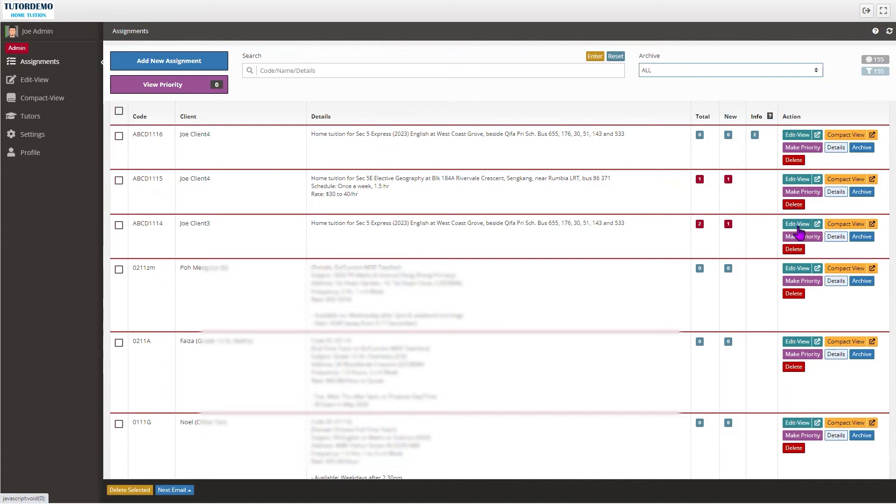
# Delete assignment 0211zm, declining the confirmation the first time and accepting it on the second request
pyautogui.click(795, 298)
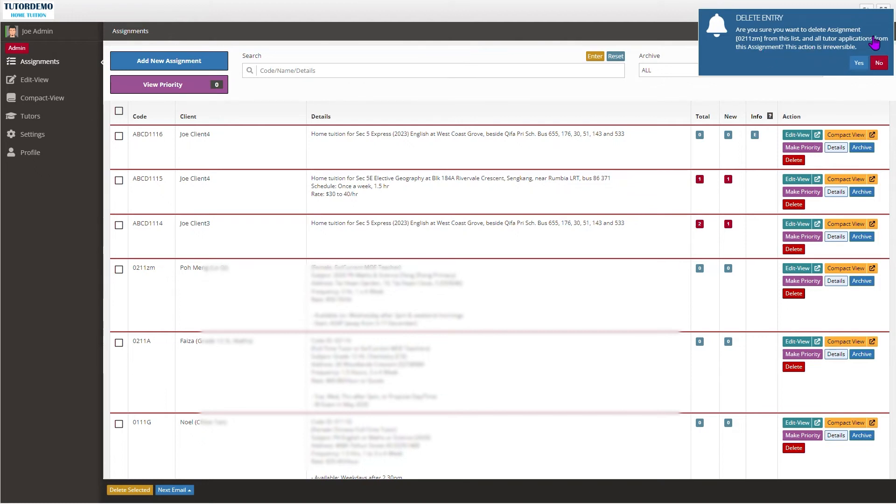
pyautogui.click(879, 64)
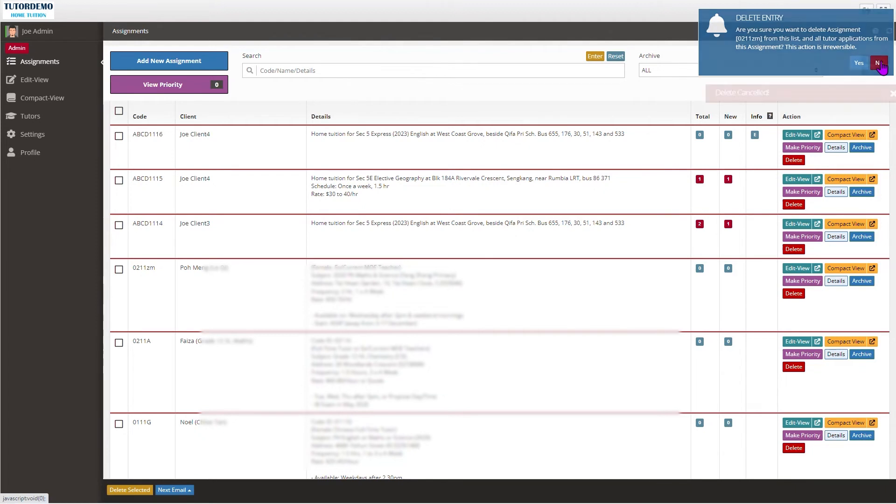
pyautogui.click(796, 294)
pyautogui.click(859, 91)
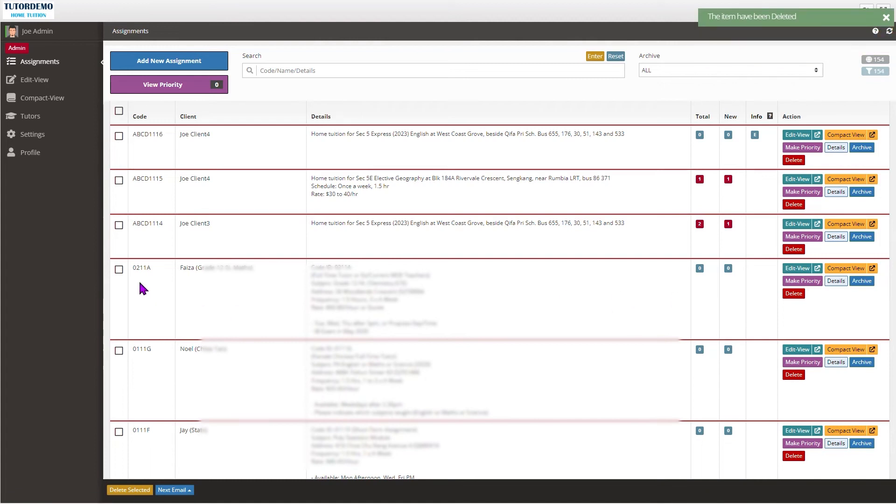
# Delete assignment 0211A from the assignments list and accept the deletion confirmation
pyautogui.click(793, 294)
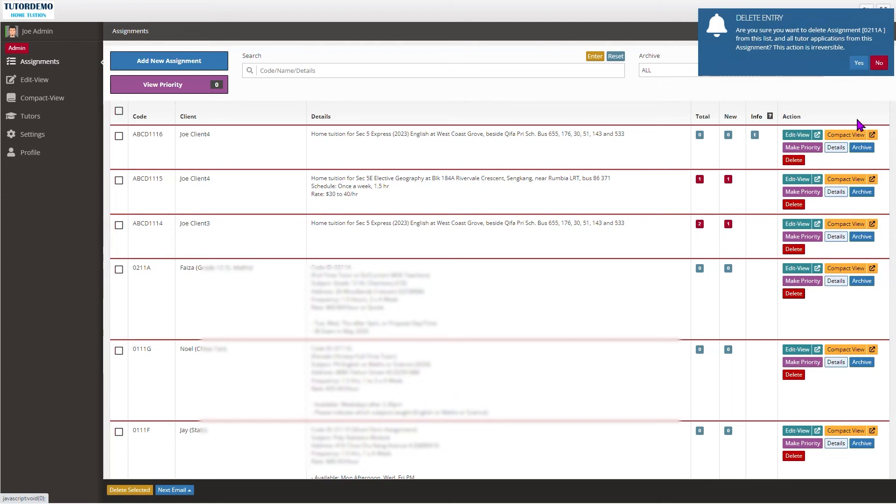
pyautogui.click(860, 63)
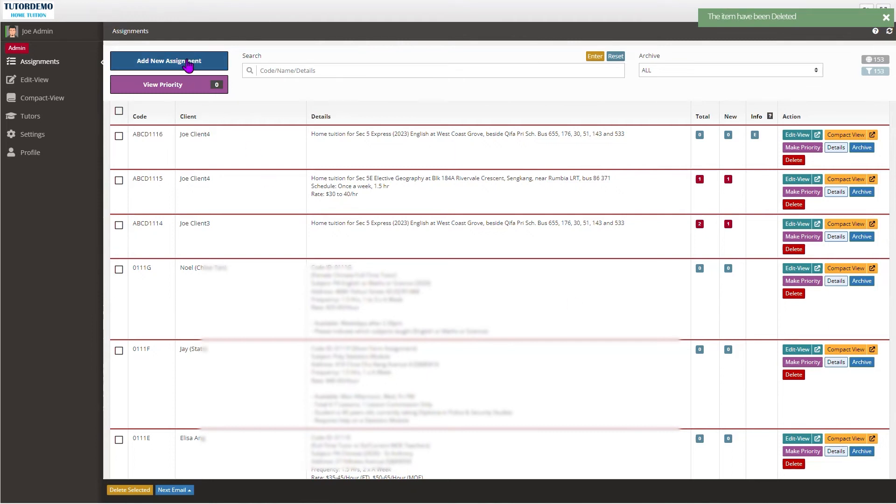
# Search the assignments list for 111 and look at the archive filter choices, keeping ALL selected
pyautogui.click(284, 67)
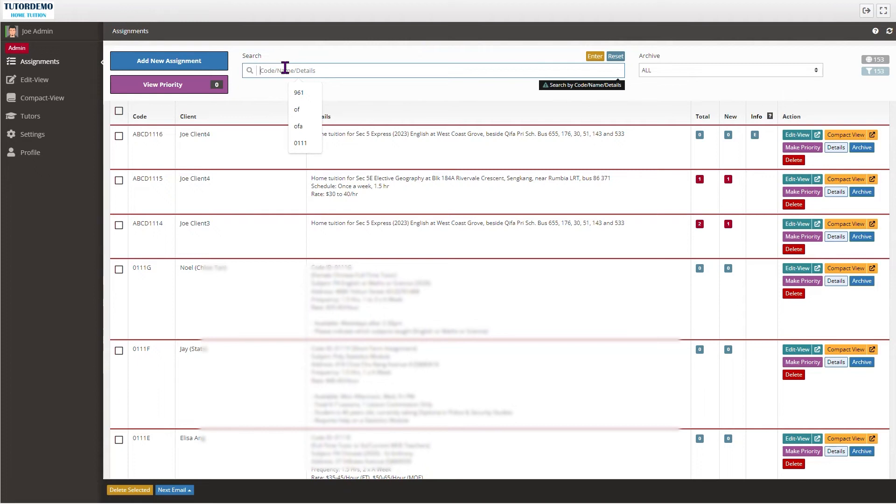
pyautogui.write('111')
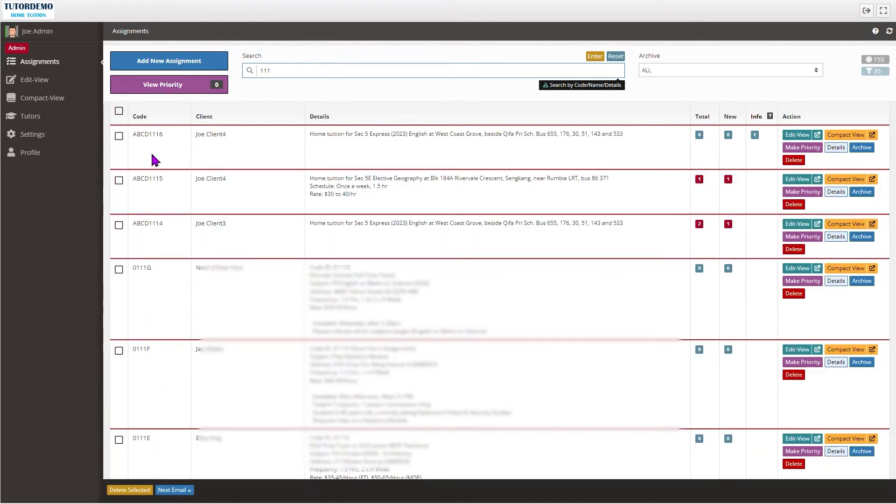
pyautogui.click(696, 70)
pyautogui.click(695, 70)
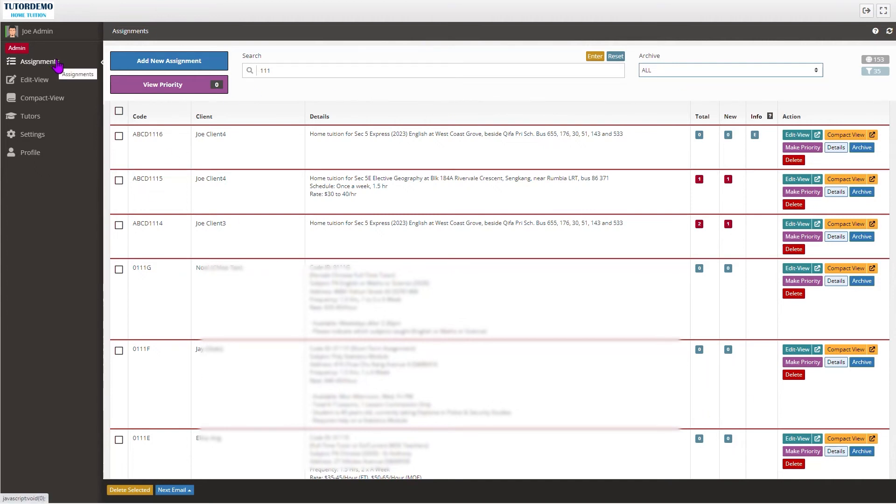
# Open the Edit-View of assignment ABCD1116 and examine the assignment code and the bracketed numbers beside it
pyautogui.click(45, 84)
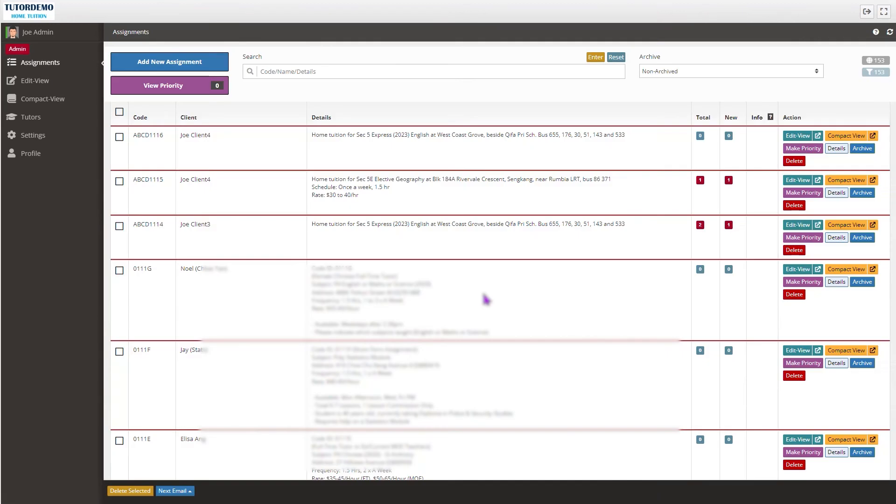
pyautogui.click(44, 83)
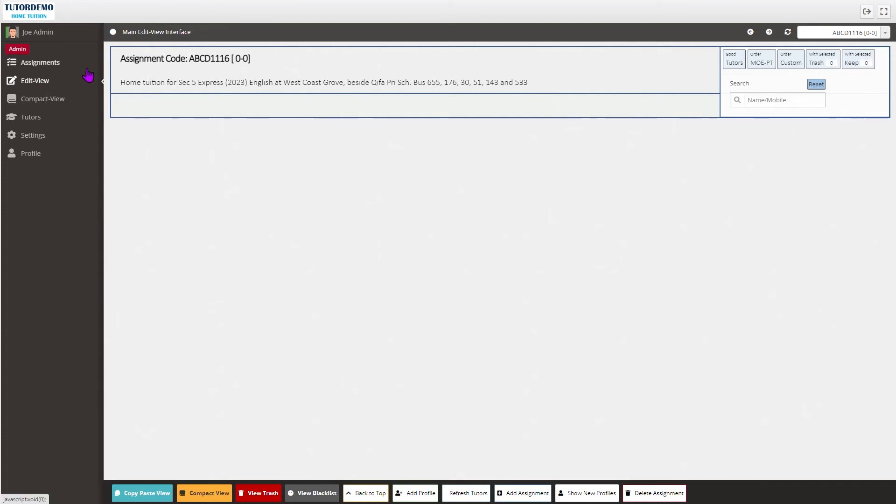
pyautogui.doubleClick(210, 59)
pyautogui.click(241, 71)
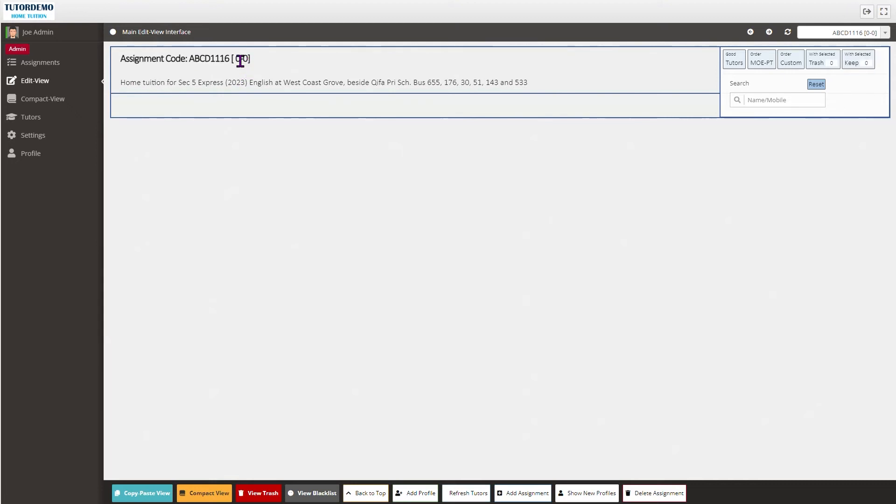
pyautogui.moveTo(235, 59); pyautogui.dragTo(247, 58)
pyautogui.click(246, 59)
# Open the description of assignment ABCD1116 for inline editing and cancel without changing the text
pyautogui.click(374, 64)
pyautogui.doubleClick(169, 83)
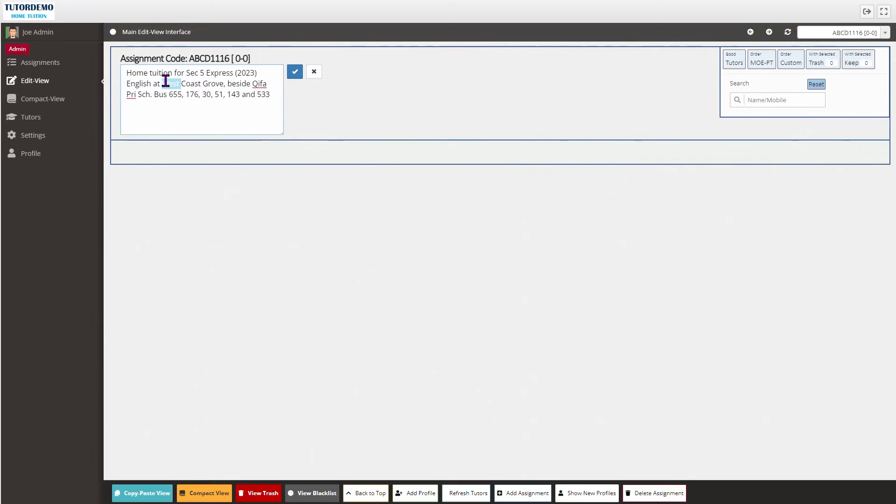
pyautogui.click(314, 72)
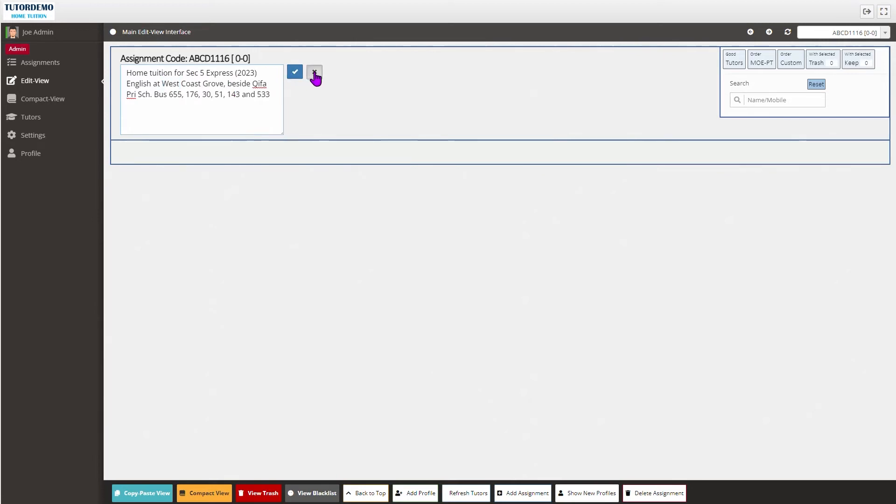
pyautogui.click(302, 85)
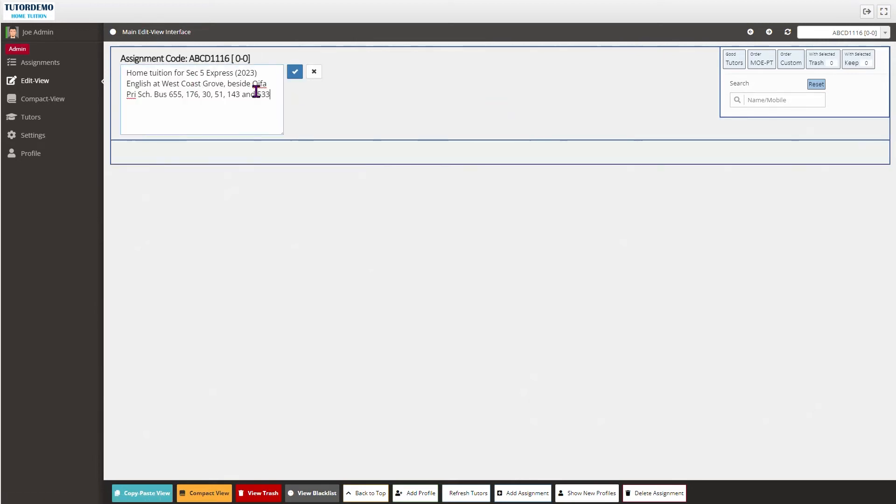
pyautogui.click(314, 72)
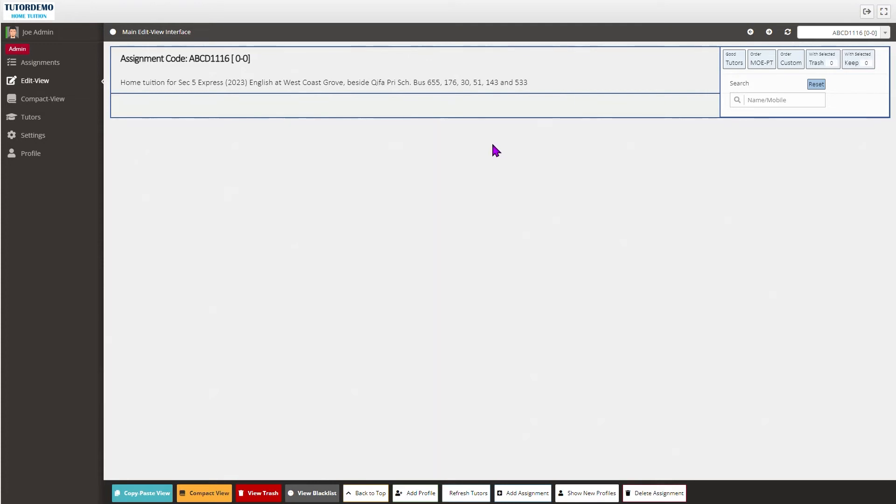
# Copy the assignment code ABCD1116, switch to the Assignment Application page and reload it to get an empty form
pyautogui.doubleClick(217, 59)
pyautogui.click(303, 52)
pyautogui.doubleClick(209, 59)
pyautogui.click(319, 69)
pyautogui.click(233, 1)
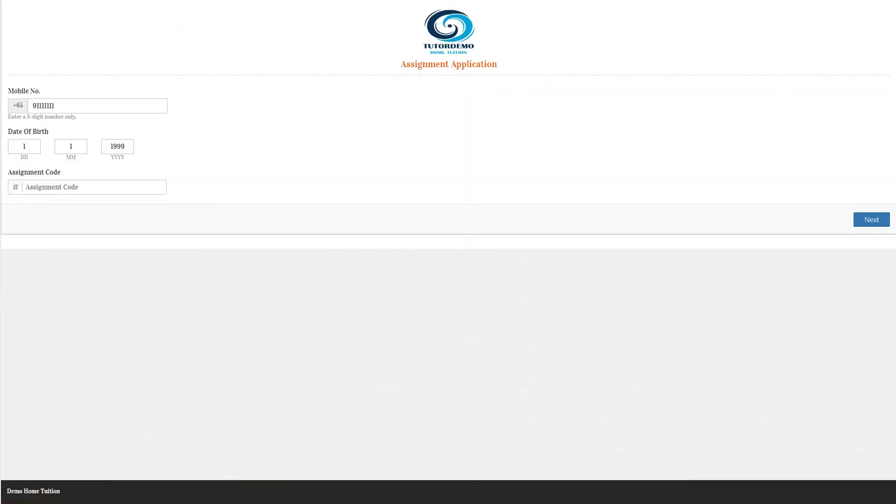
pyautogui.press('F5')
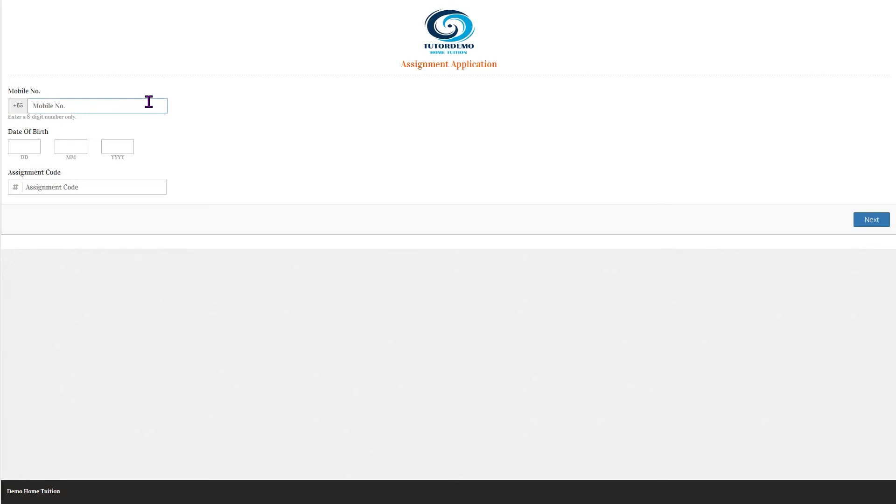
# Enter the tutor's mobile number and date of birth in the assignment application form
pyautogui.click(114, 106)
pyautogui.write('91111111')
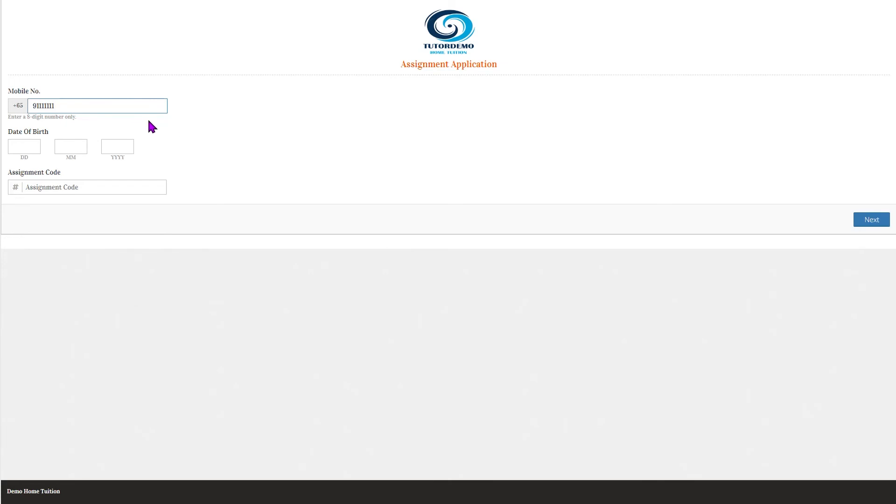
pyautogui.click(32, 146)
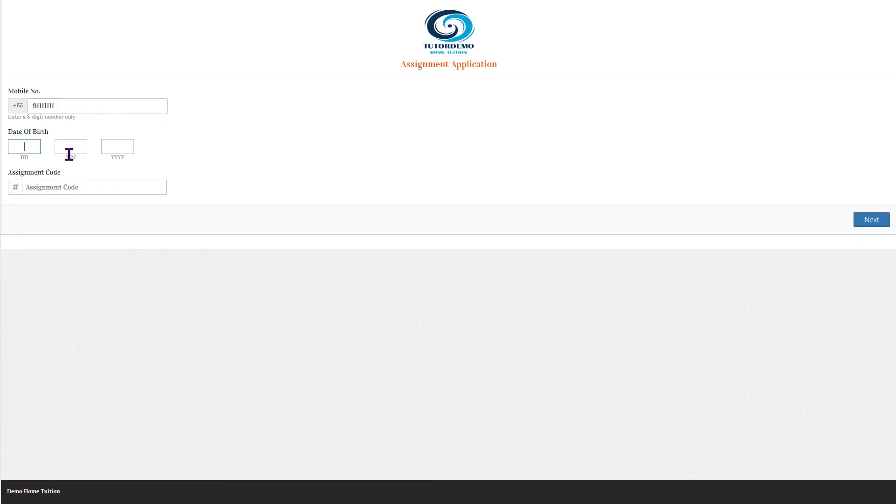
pyautogui.write('1')
pyautogui.click(73, 147)
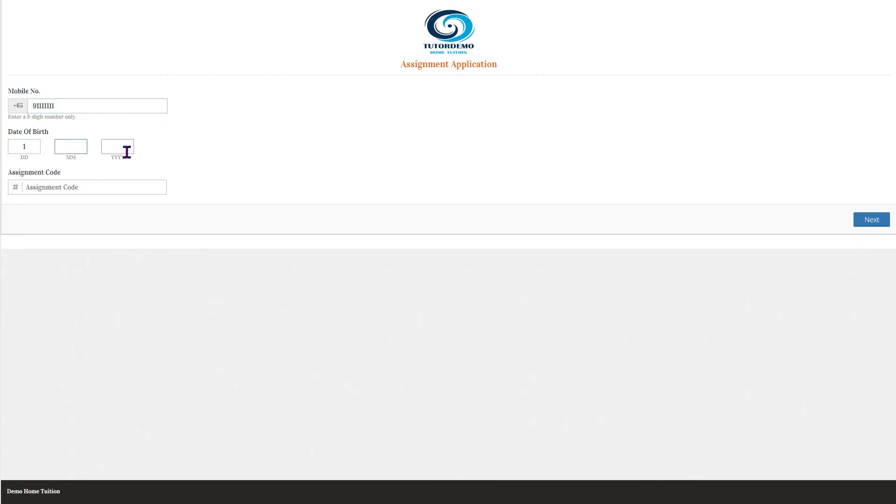
pyautogui.write('1')
pyautogui.click(116, 146)
pyautogui.write('1999')
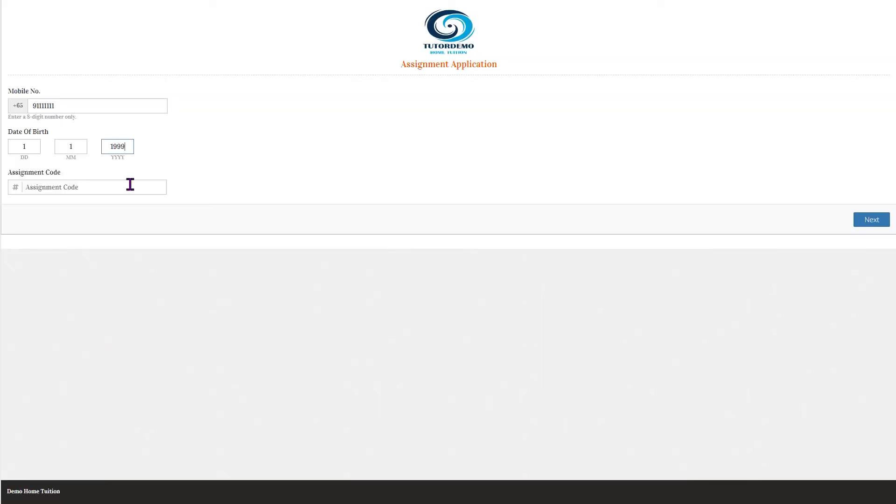
# Try to continue the application with the invalid assignment code ABCD111d
pyautogui.click(126, 185)
pyautogui.write('ABCD1116')
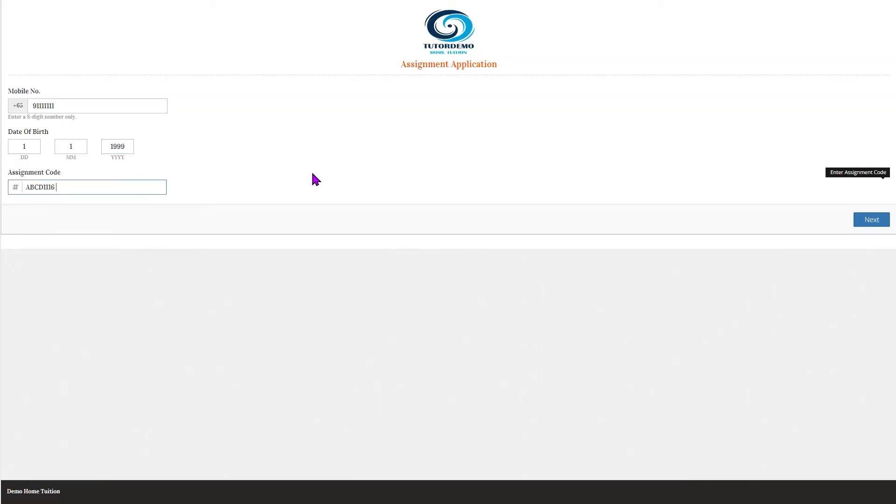
pyautogui.press('BackSpace')
pyautogui.write('d')
pyautogui.click(867, 226)
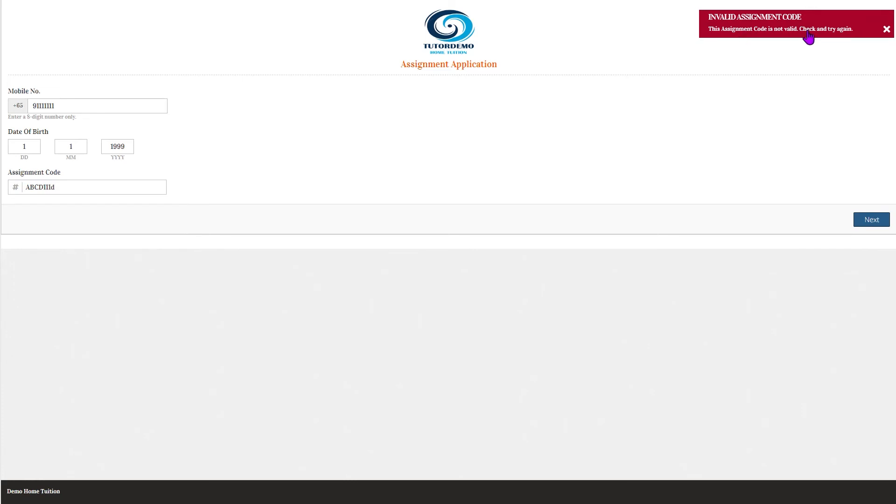
# Dismiss the error notice and correct the assignment code to ABCD1116
pyautogui.click(887, 30)
pyautogui.click(91, 187)
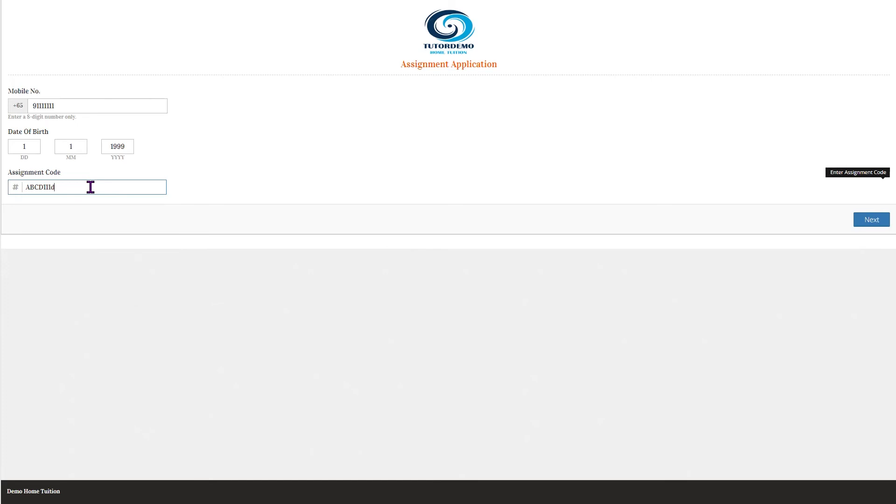
pyautogui.press('BackSpace')
pyautogui.write('6')
pyautogui.click(238, 174)
# Try to continue with a wrong month in the date of birth and choose to try again
pyautogui.doubleClick(74, 148)
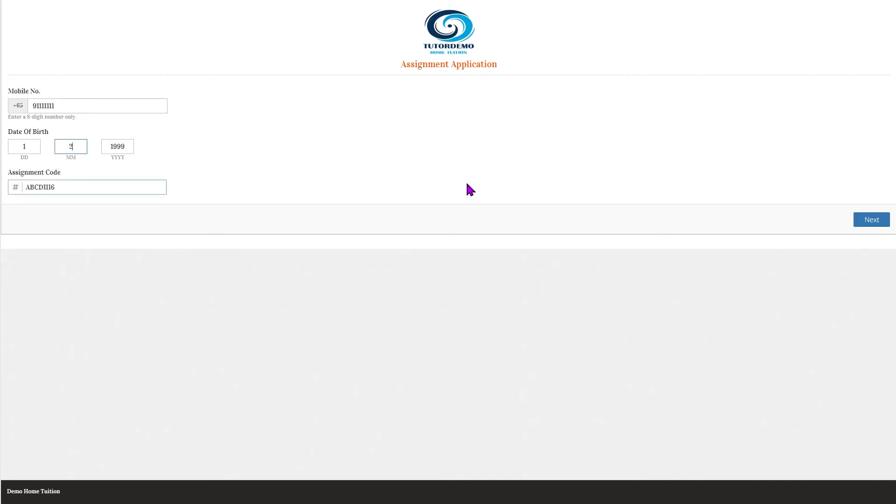
pyautogui.click(871, 221)
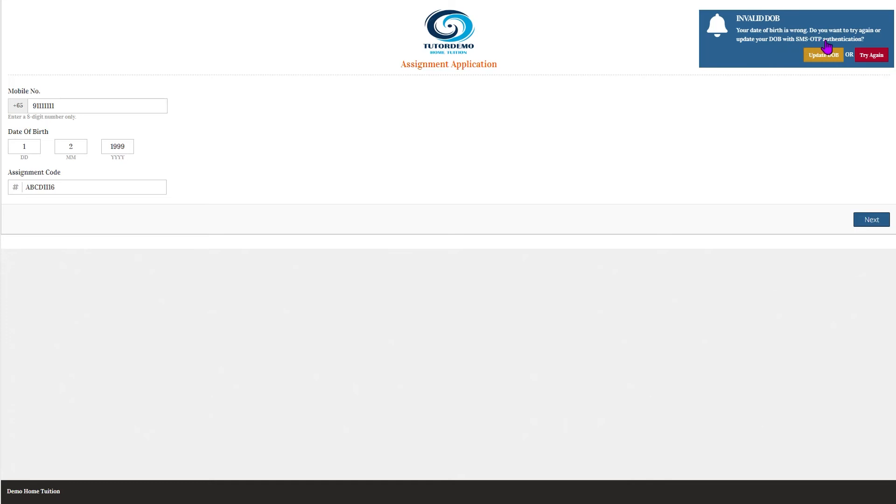
pyautogui.click(872, 55)
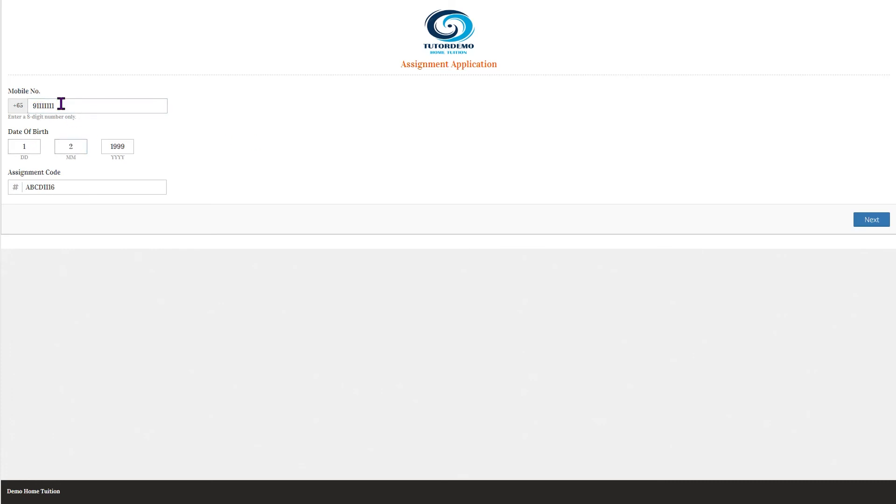
# Correct the month in the date of birth and continue to the application's profile form
pyautogui.click(75, 147)
pyautogui.write('1')
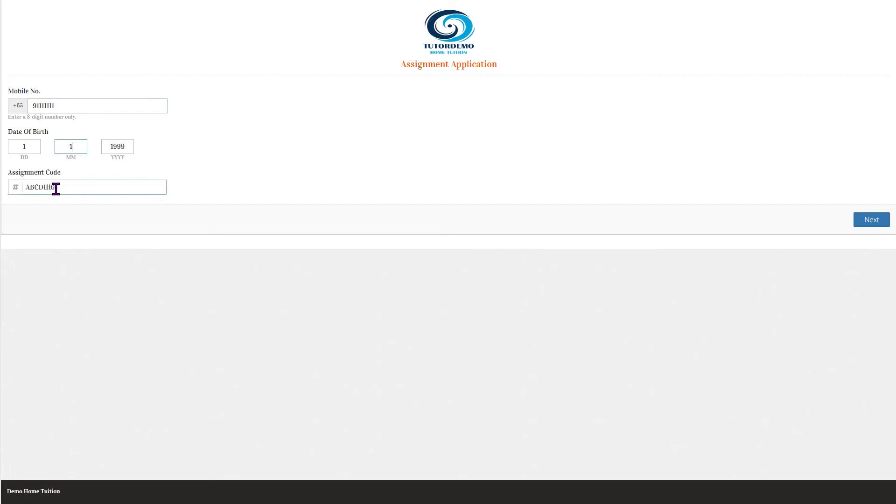
pyautogui.click(383, 164)
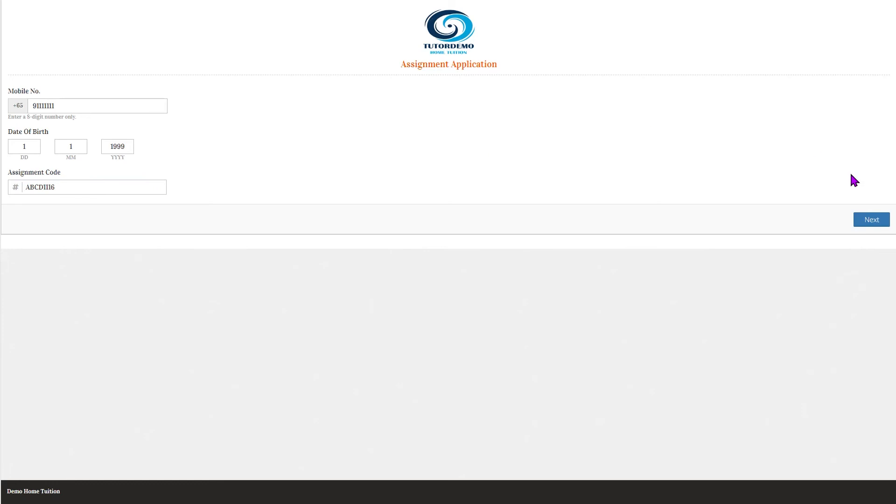
pyautogui.click(872, 219)
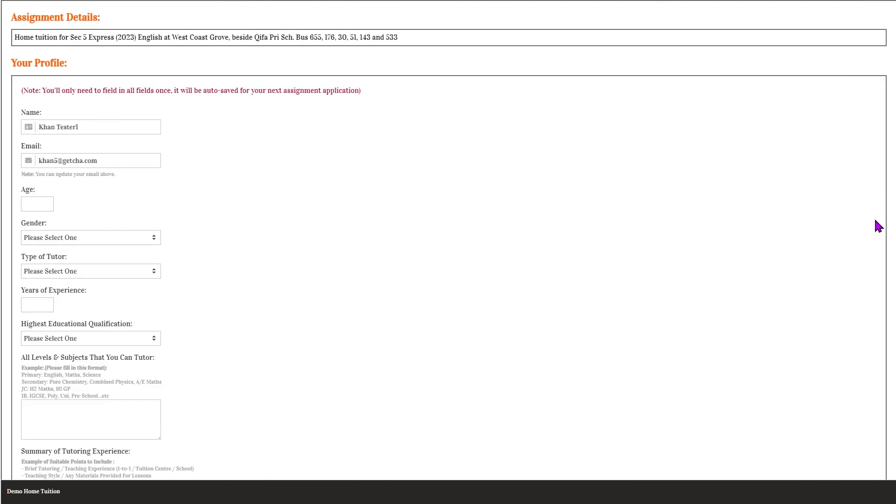
# Review the assignment details, the prefilled name and e-mail, and the remaining fields down to the rates and submission
pyautogui.doubleClick(39, 37)
pyautogui.click(123, 38)
pyautogui.scroll(-1, 136, 110)
pyautogui.click(102, 81)
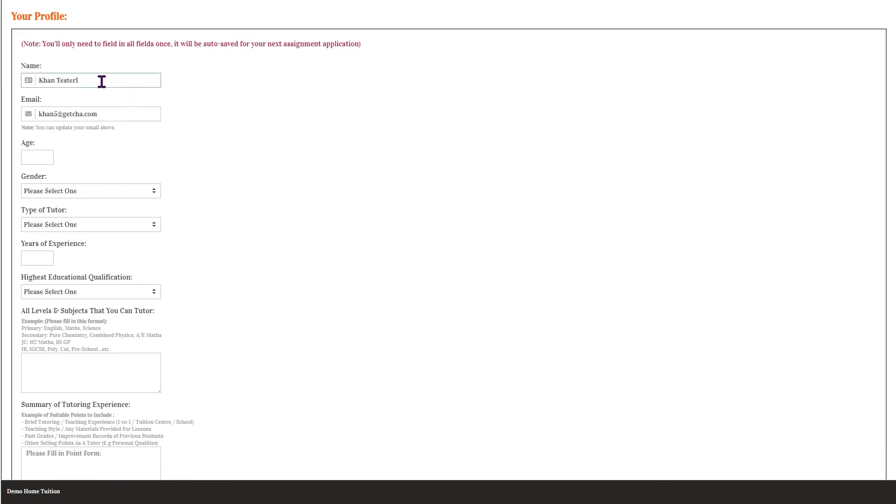
pyautogui.click(132, 115)
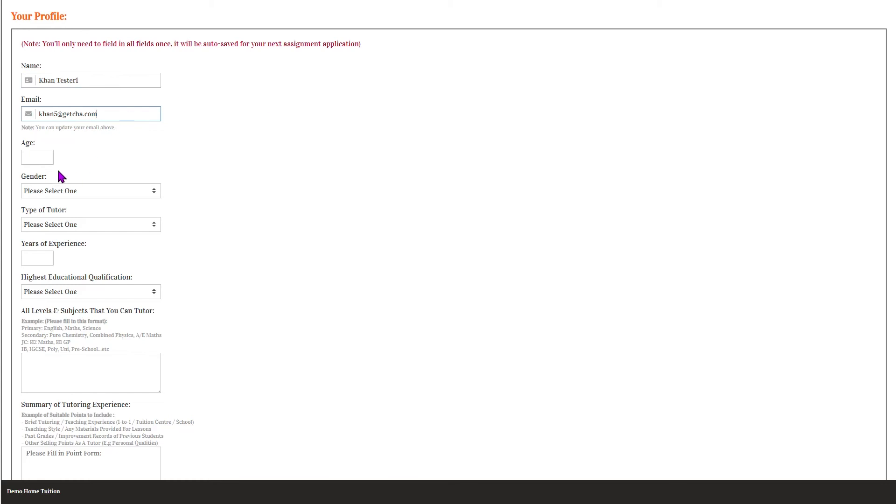
pyautogui.scroll(-1, 264, 148)
pyautogui.scroll(-8, 264, 146)
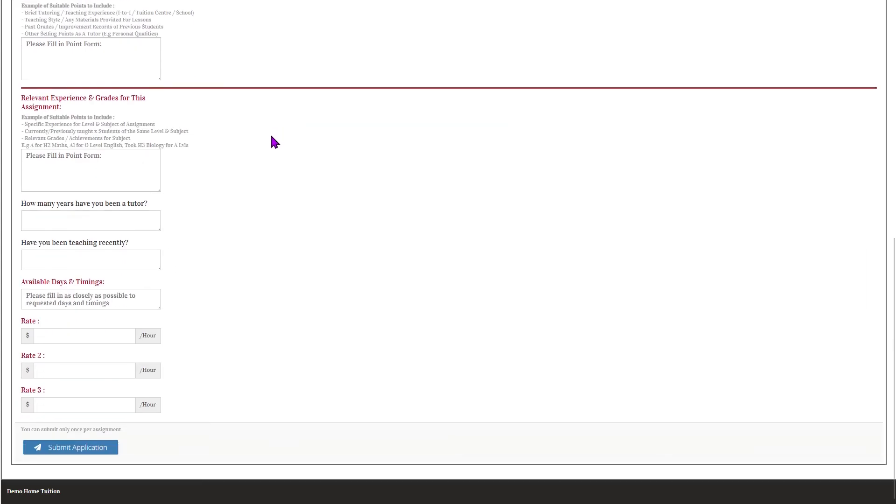
pyautogui.scroll(10, 275, 143)
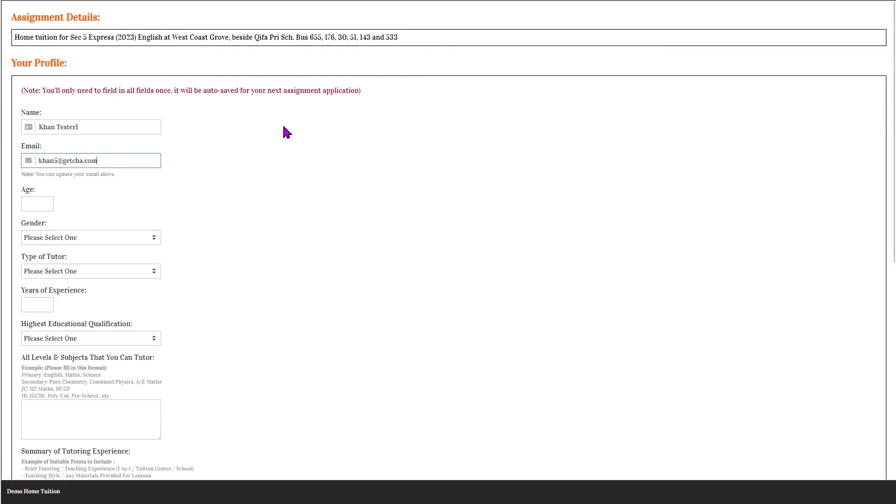
# Fill in the tutor profile with age 22, gender Male and tutor type Part-Time Tutor
pyautogui.click(33, 203)
pyautogui.write('22')
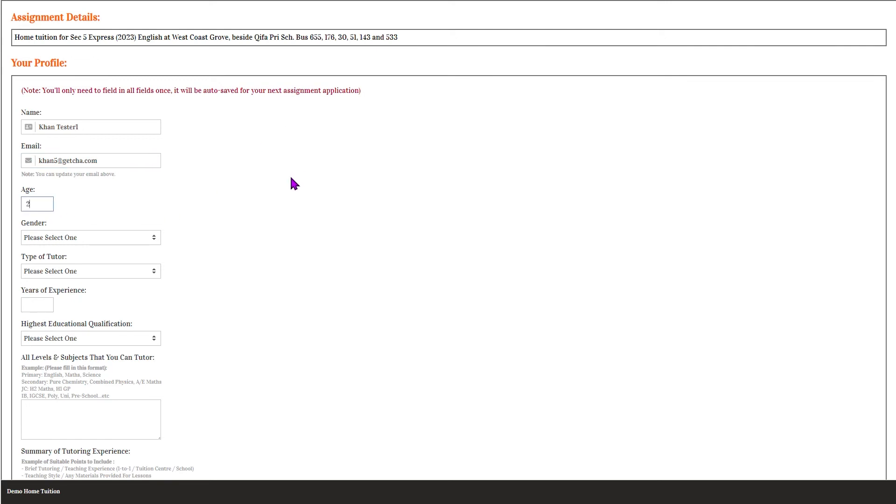
pyautogui.click(119, 237)
pyautogui.click(112, 258)
pyautogui.click(120, 271)
pyautogui.click(101, 294)
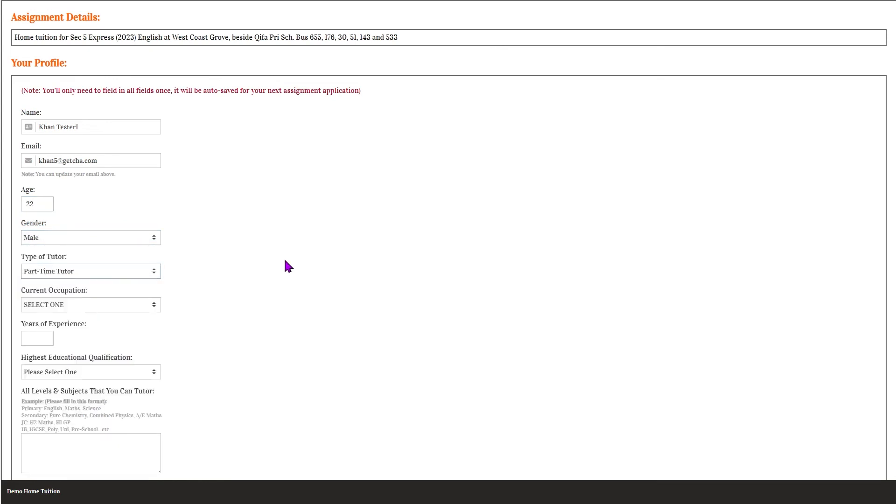
# Set the tutor's current occupation to University Undergraduate
pyautogui.scroll(-2, 284, 257)
pyautogui.click(98, 213)
pyautogui.click(90, 232)
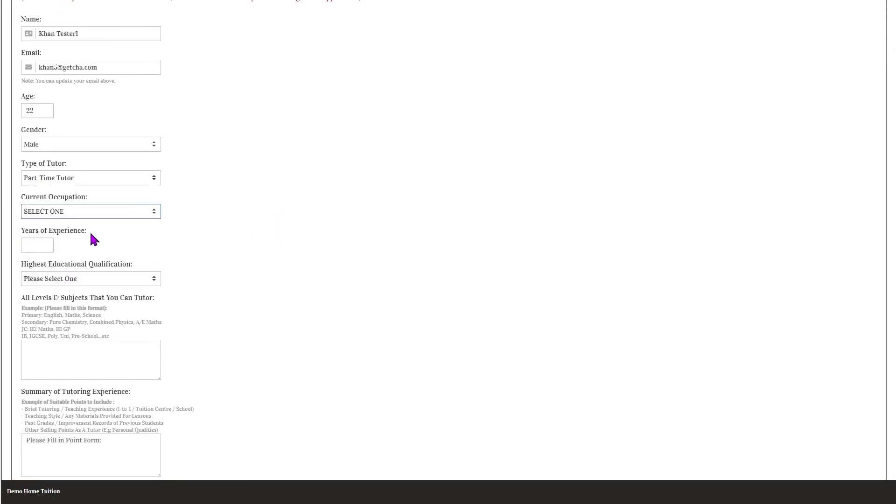
# Try the Full-Time Tutor and Ex MOE Teacher (NIE Trained) types, and return the type of tutor to Part-Time Tutor
pyautogui.click(99, 178)
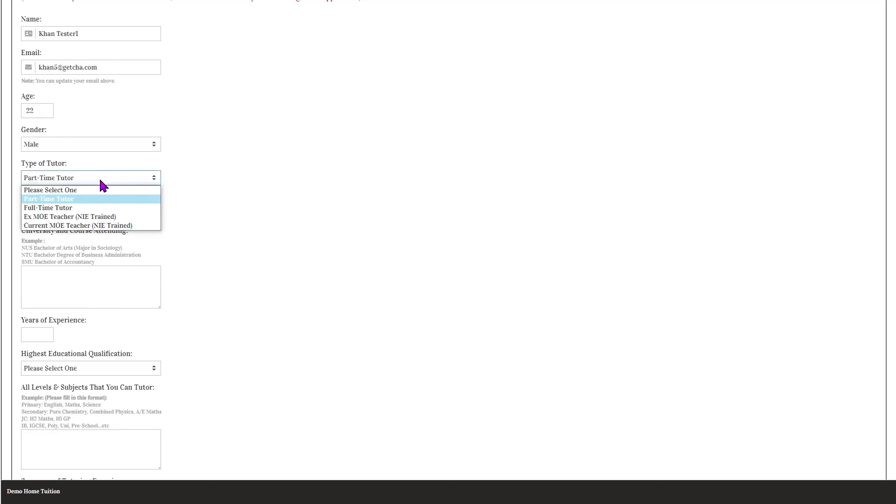
pyautogui.click(95, 206)
pyautogui.click(96, 178)
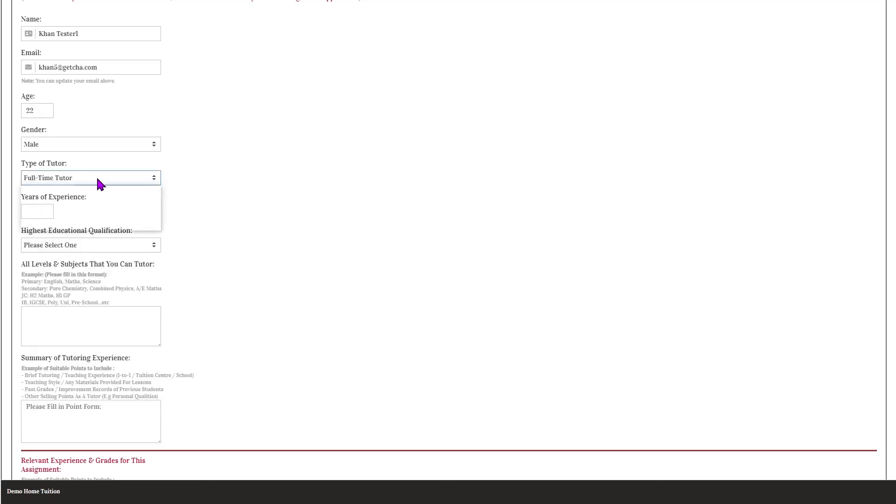
pyautogui.click(93, 216)
pyautogui.click(95, 180)
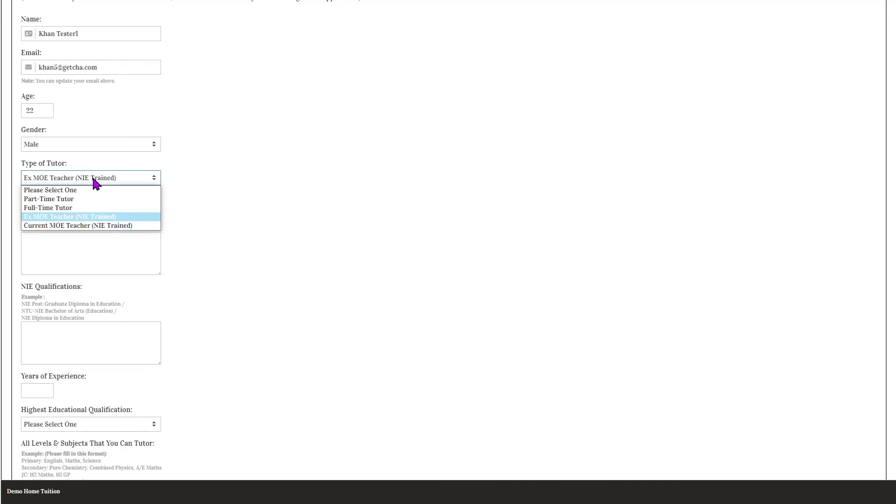
pyautogui.click(90, 198)
pyautogui.click(63, 213)
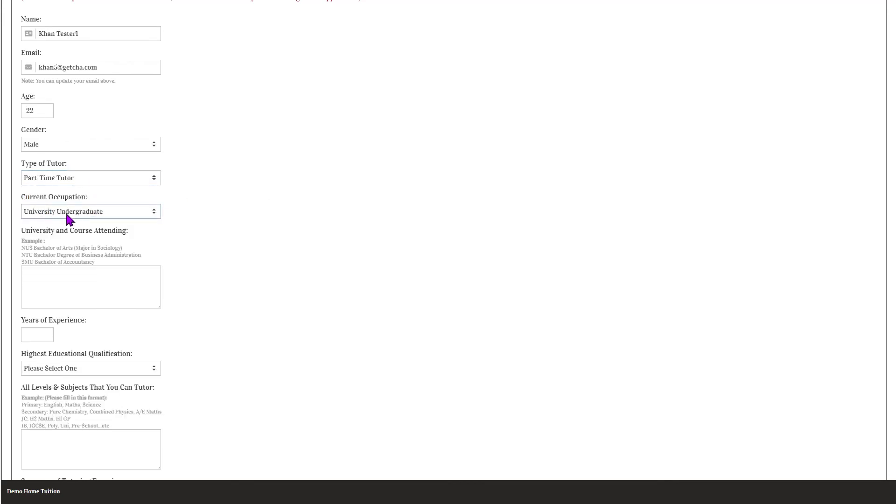
# Copy "NUS Bachelor of Arts (Major in Sociology)" from the text notes into the University and Course Attending field
pyautogui.click(92, 282)
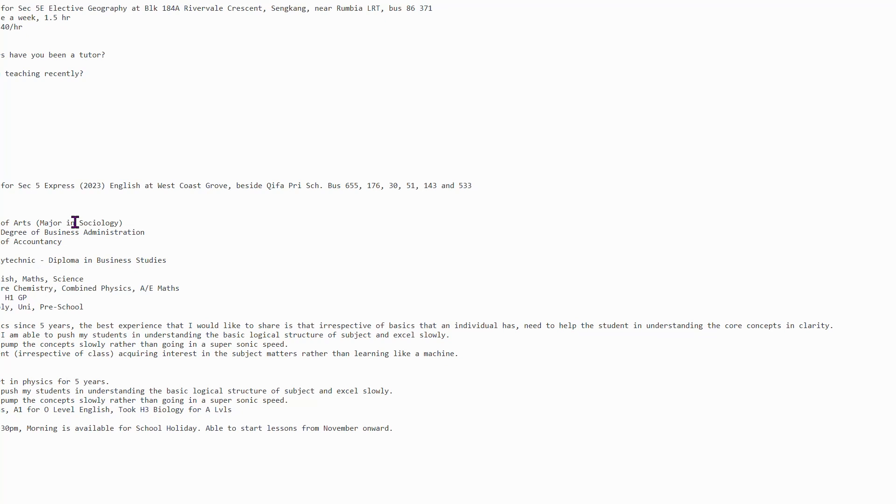
pyautogui.moveTo(0, 223); pyautogui.dragTo(0, 232)
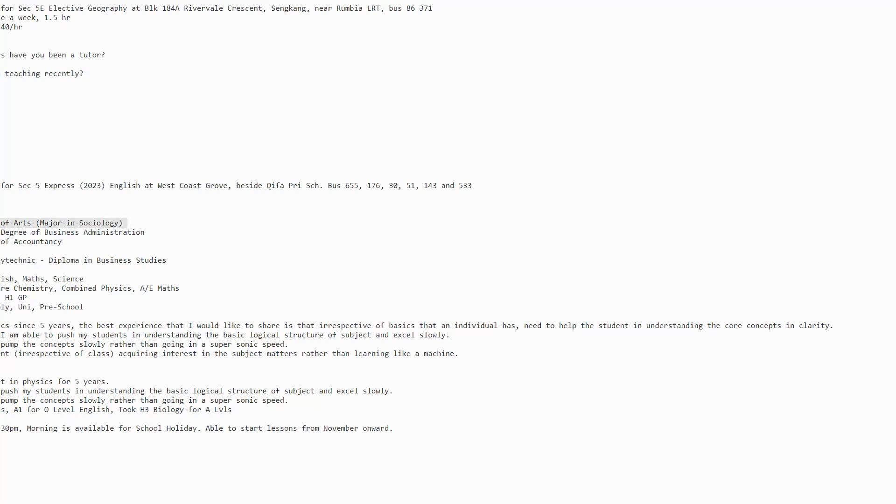
pyautogui.hotkey('alt', 'Tab')
pyautogui.click(79, 280)
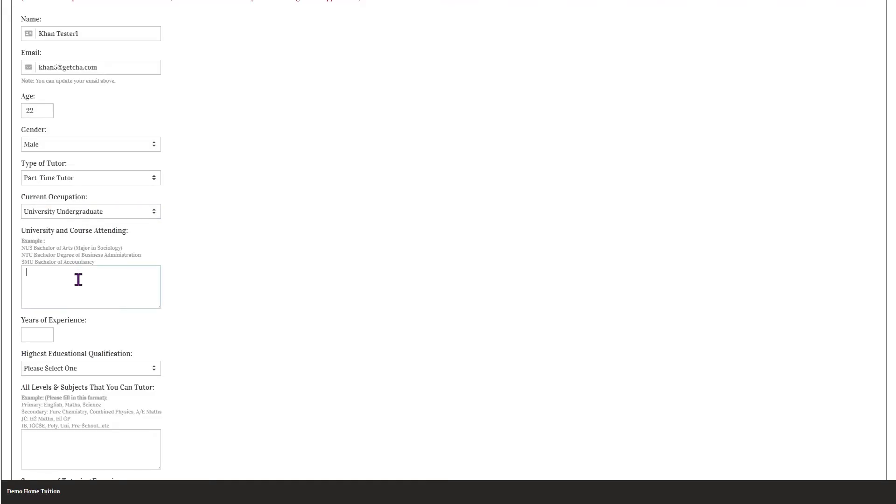
pyautogui.write('NUS Bachelor of Arts (Major in Sociology)')
# Enter 3 years of experience and choose A Levels as the highest educational qualification
pyautogui.click(29, 334)
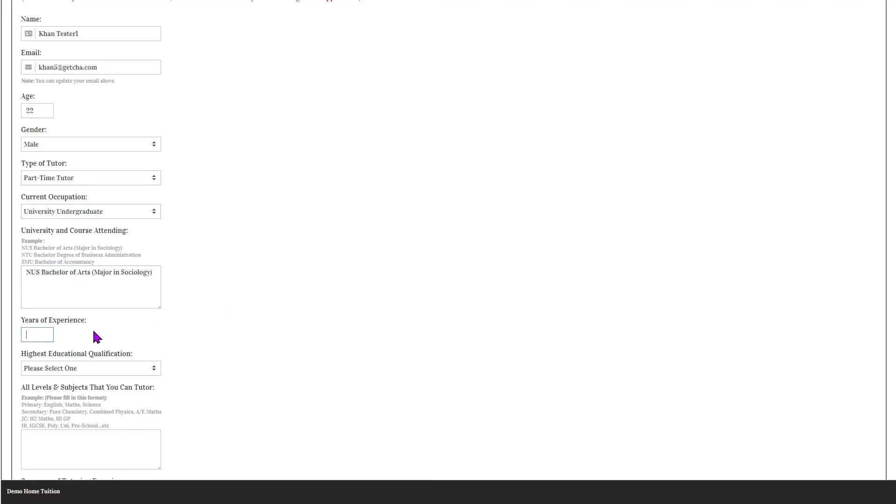
pyautogui.write('3')
pyautogui.scroll(-4, 188, 310)
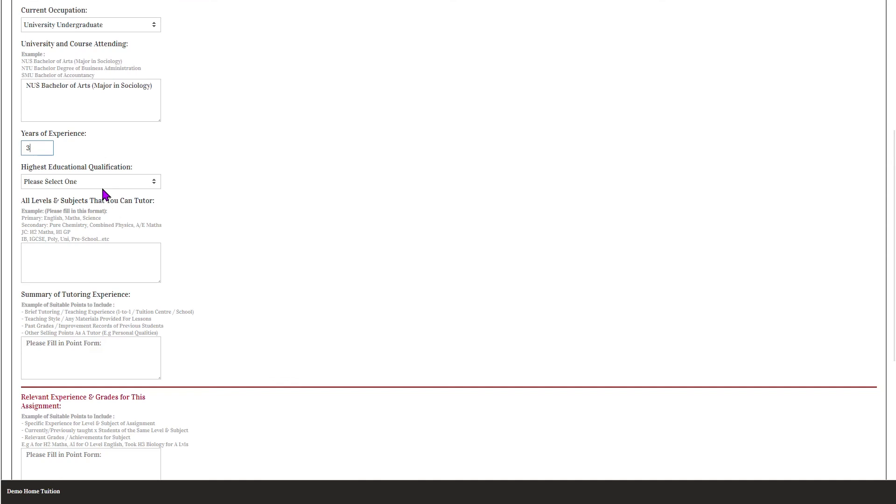
pyautogui.click(100, 183)
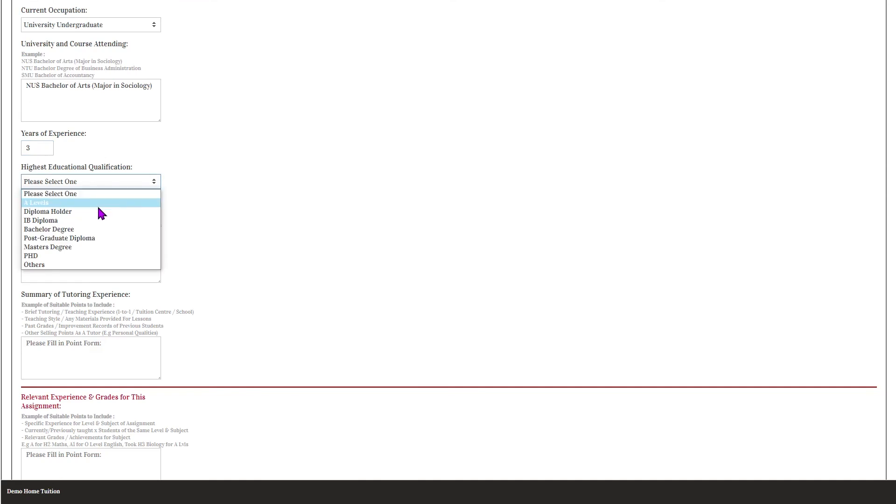
pyautogui.click(97, 203)
# Fill in School Graduated & Results with "Singapore Polytechnic - Diploma in Business Studies" from the text notes
pyautogui.click(114, 231)
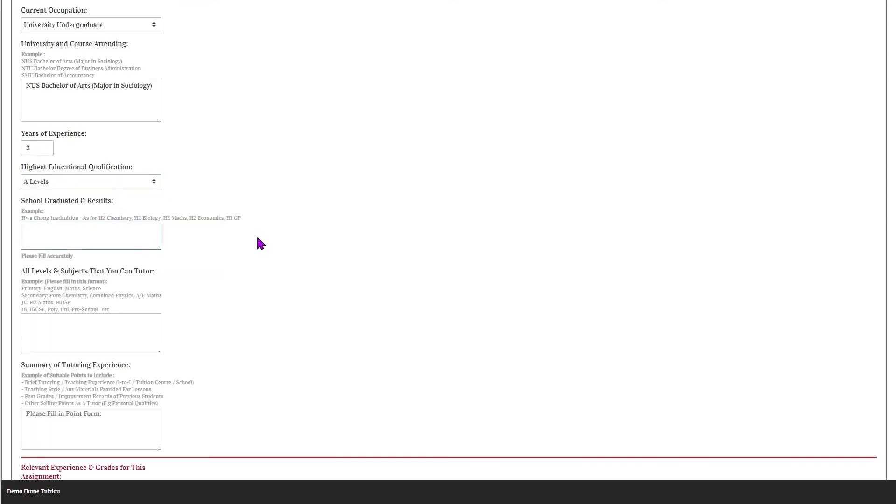
pyautogui.hotkey('alt', 'Tab')
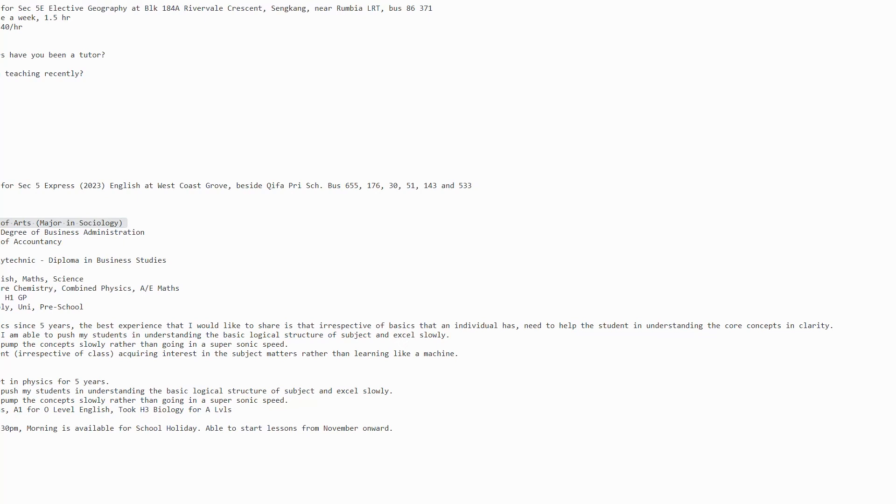
pyautogui.tripleClick(84, 261)
pyautogui.hotkey('alt', 'Tab')
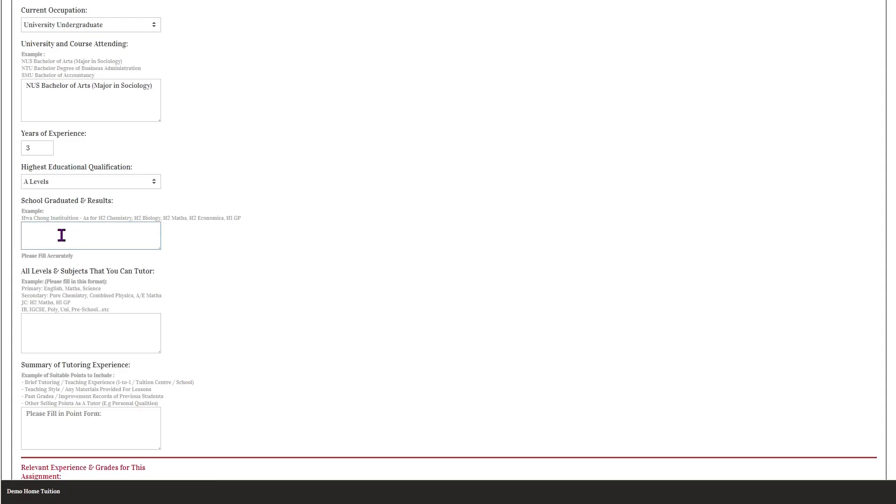
pyautogui.write('Singapore Polytechnic - Diploma in Business Studies')
# Copy the Primary, Secondary, JC and IB/IGCSE/Poly/Uni/Pre-School subject lines from the notes into the levels and subjects field
pyautogui.click(104, 328)
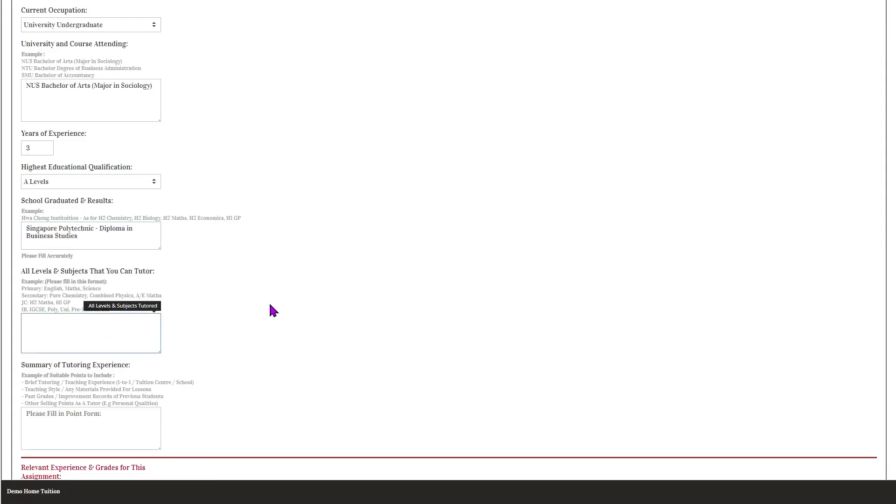
pyautogui.hotkey('alt', 'Tab')
pyautogui.moveTo(1, 279); pyautogui.dragTo(1, 309)
pyautogui.hotkey('ctrl', 'c')
pyautogui.hotkey('alt', 'Tab')
pyautogui.hotkey('ctrl', 'v')
# Copy the four-line teaching experience paragraph from the notes into the Summary of Tutoring Experience field
pyautogui.scroll(-3, 234, 322)
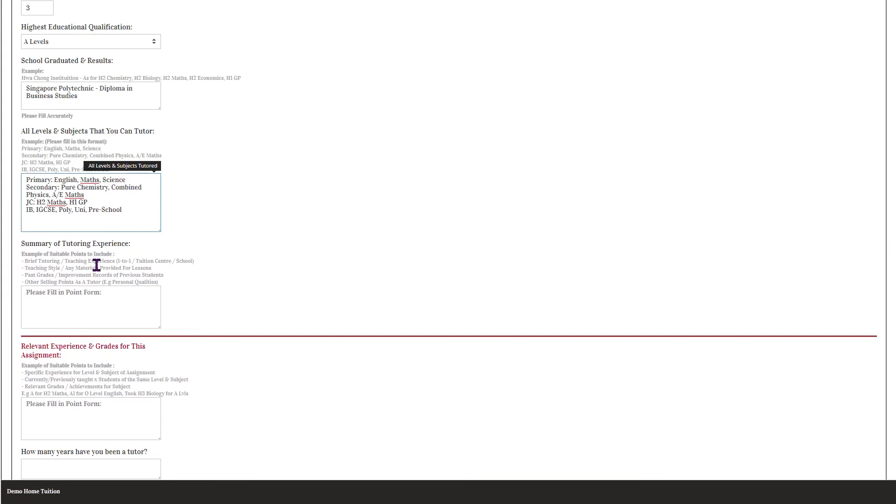
pyautogui.hotkey('alt', 'Tab')
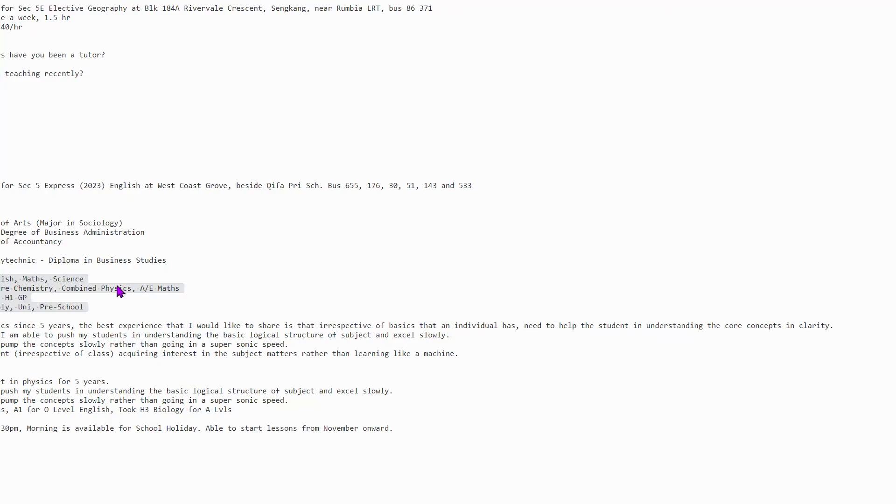
pyautogui.press('Down')
pyautogui.hotkey('shift', 'Down')
pyautogui.hotkey('shift', 'Down')
pyautogui.hotkey('shift', 'Down')
pyautogui.hotkey('shift', 'Down')
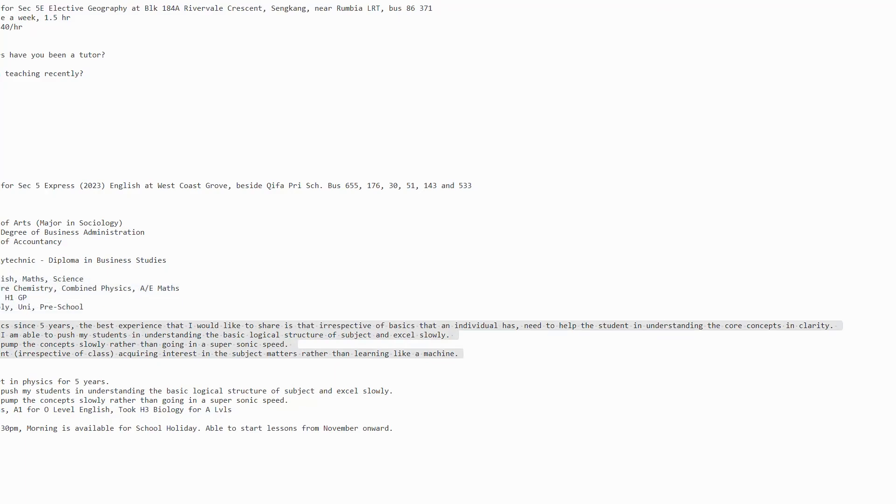
pyautogui.hotkey('ctrl', 'c')
pyautogui.hotkey('alt', 'Tab')
pyautogui.click(112, 302)
pyautogui.hotkey('ctrl', 'v')
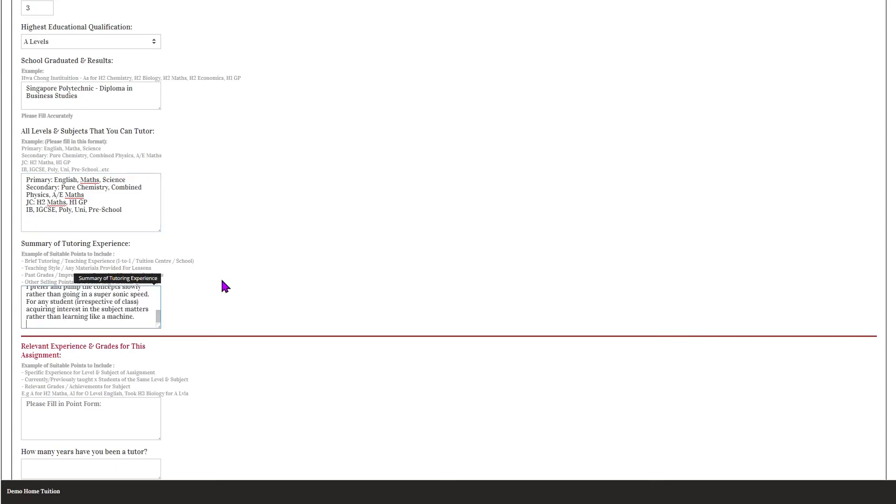
# Enlarge the Summary of Tutoring Experience box so that its full text fits
pyautogui.scroll(-1, 317, 235)
pyautogui.scroll(-3, 315, 235)
pyautogui.moveTo(160, 136); pyautogui.dragTo(170, 250)
# Copy the physics expertise and grades lines from the notes into Relevant Experience & Grades for This Assignment, and enlarge that box
pyautogui.scroll(-3, 280, 206)
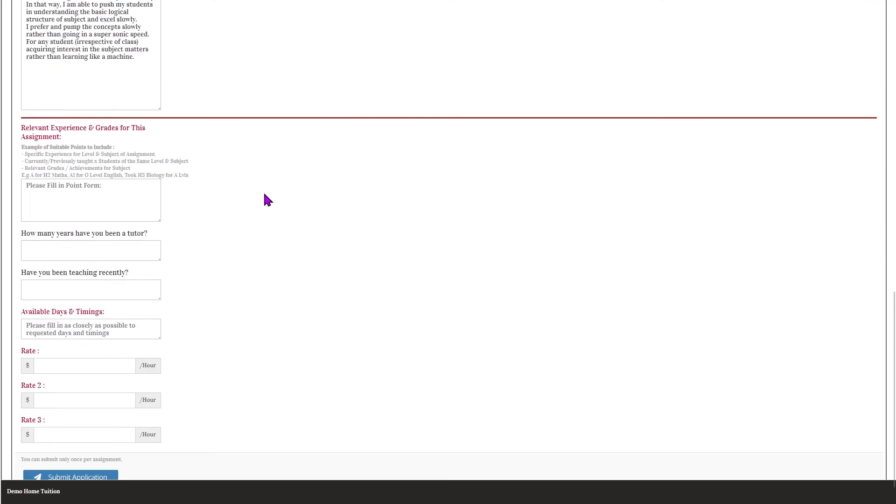
pyautogui.click(110, 191)
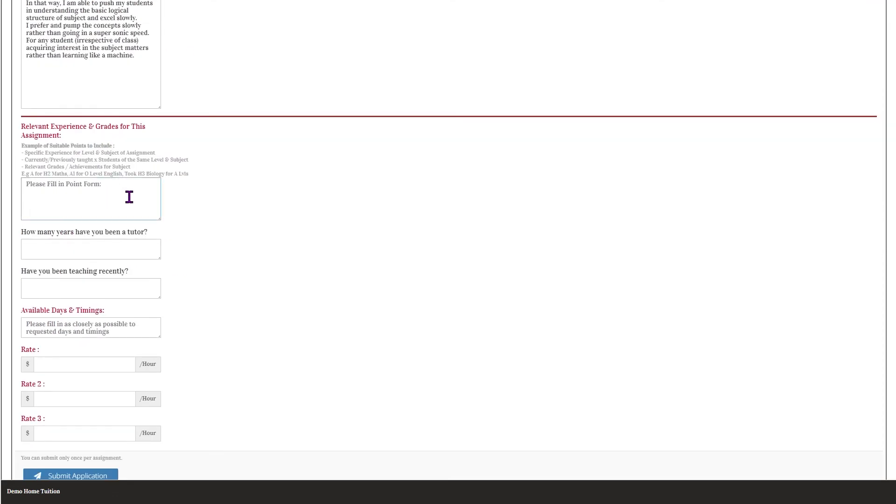
pyautogui.hotkey('alt', 'Tab')
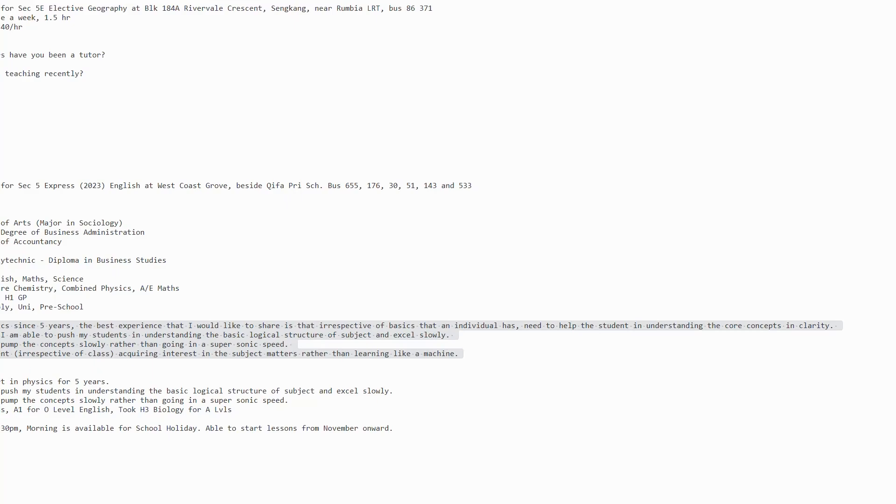
pyautogui.moveTo(0, 382); pyautogui.dragTo(0, 419)
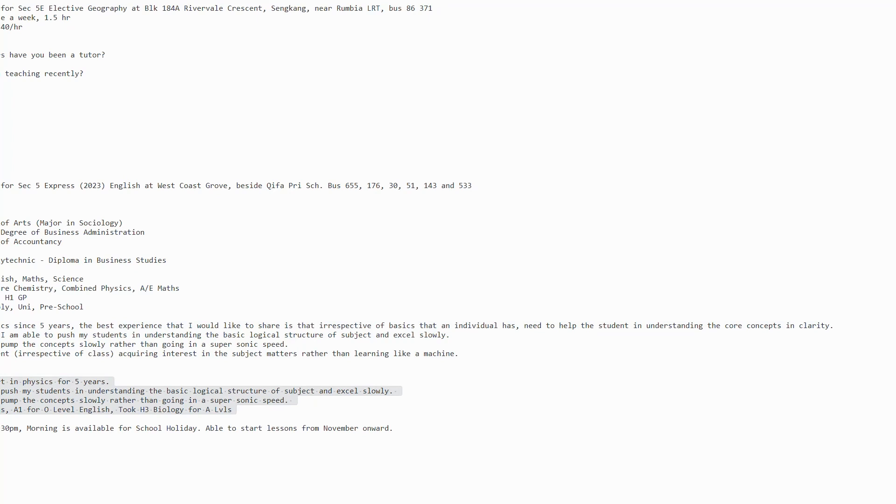
pyautogui.hotkey('alt', 'Tab')
pyautogui.hotkey('ctrl', 'v')
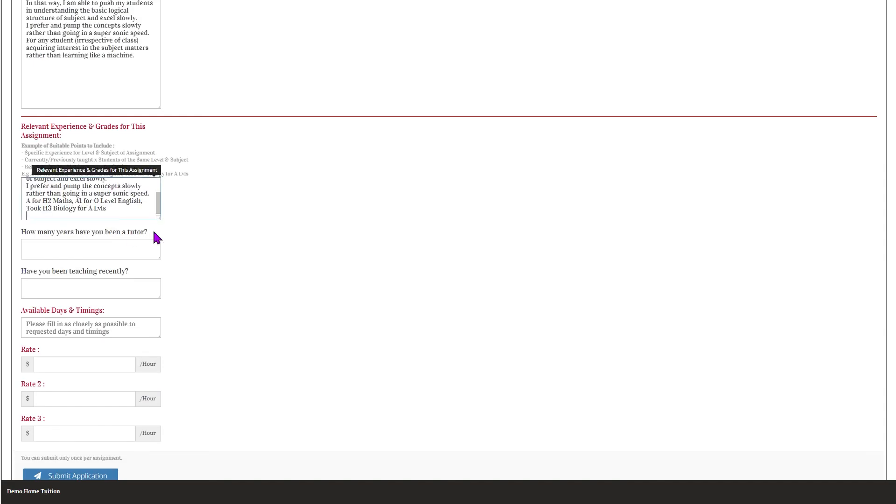
pyautogui.moveTo(159, 219); pyautogui.dragTo(162, 276)
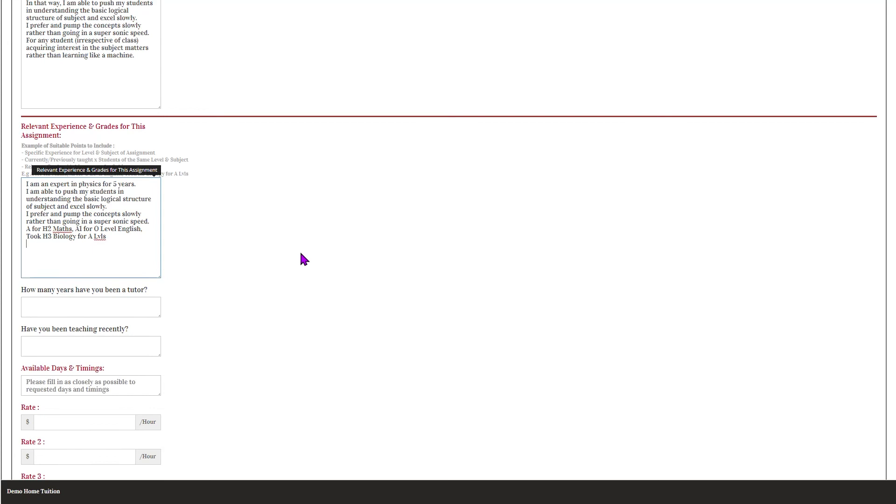
# Switch to the admin site and review the details of assignment ABCD1116 from the assignments list
pyautogui.scroll(-2, 309, 238)
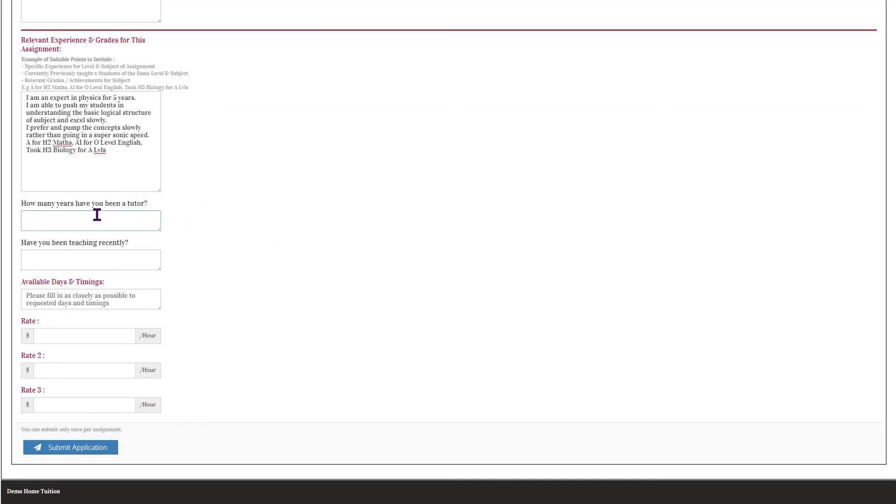
pyautogui.click(107, 253)
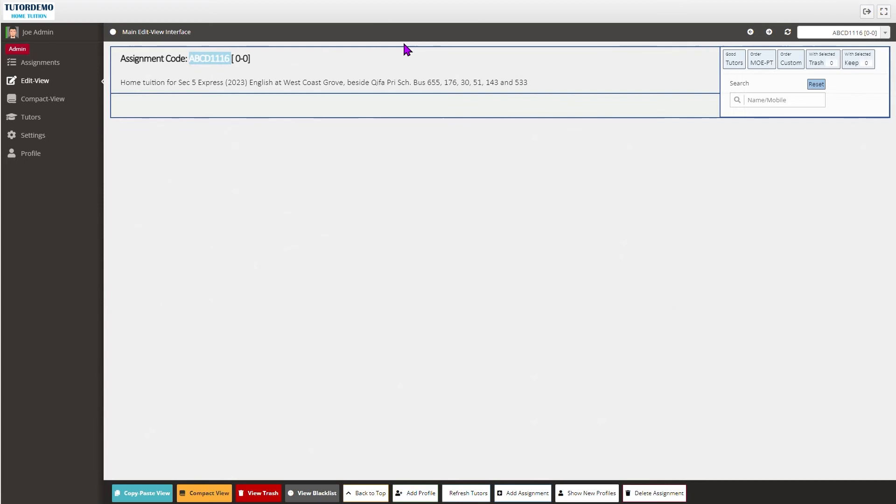
pyautogui.click(54, 67)
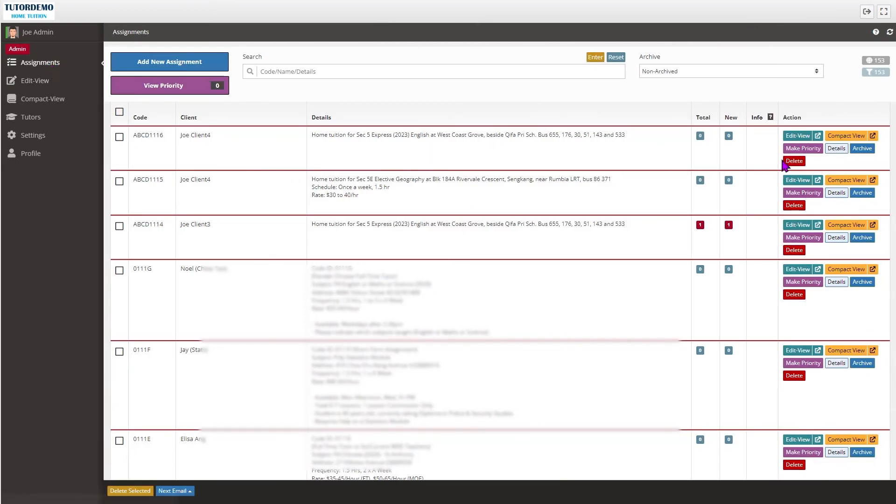
pyautogui.click(836, 149)
pyautogui.scroll(-3, 199, 296)
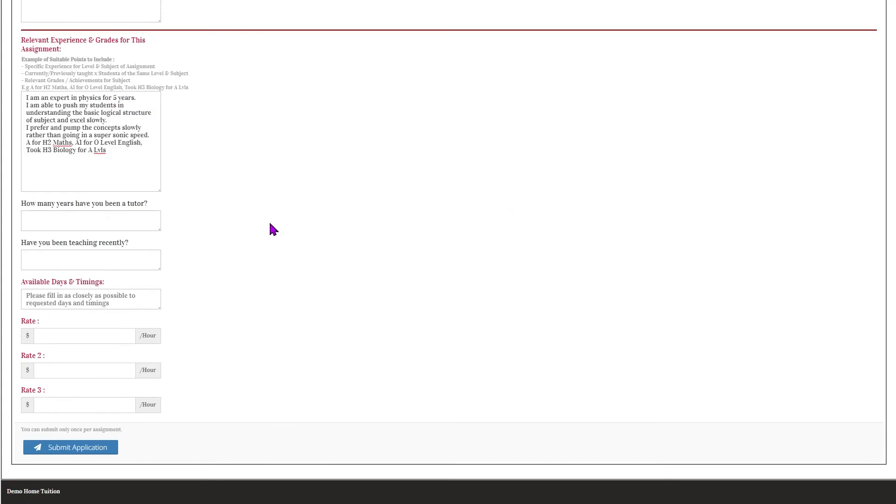
# In the application form, answer "4 years" for time as a tutor and "yes" for teaching recently
pyautogui.click(105, 220)
pyautogui.write('4 years')
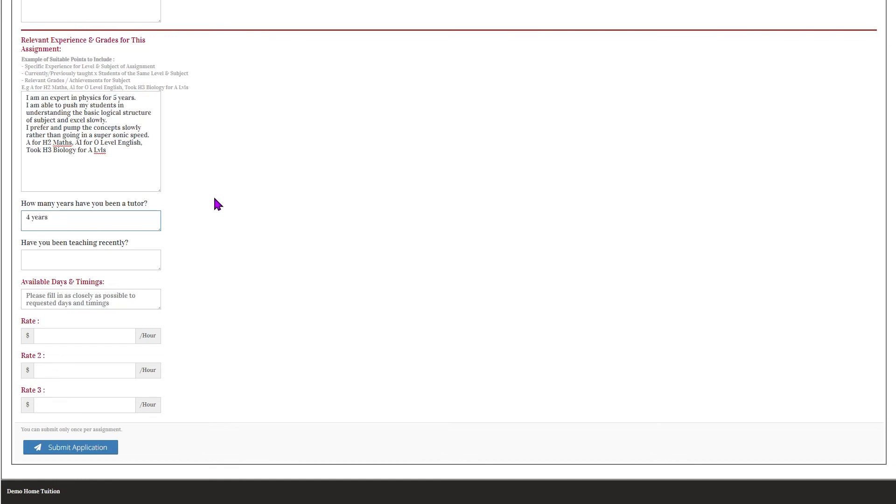
pyautogui.click(136, 258)
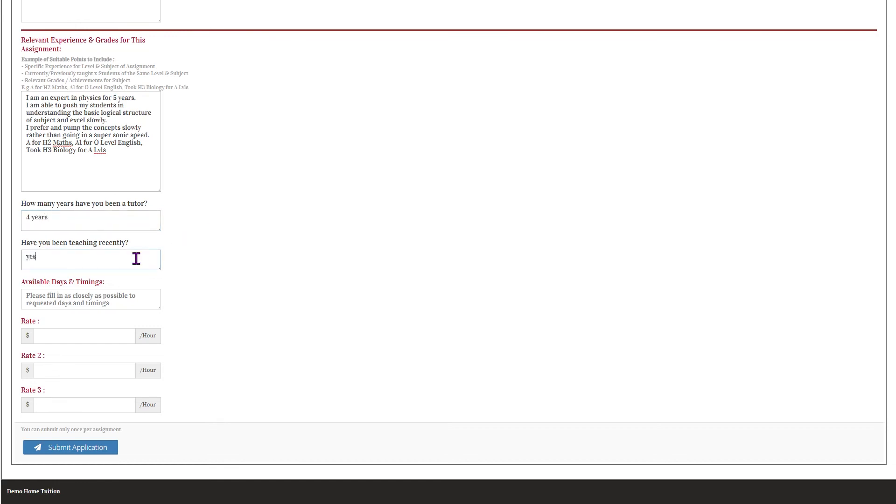
# Copy the availability line beginning "Weekdays 4-5.30pm" from the notes into Available Days & Timings, and enlarge that box
pyautogui.click(86, 301)
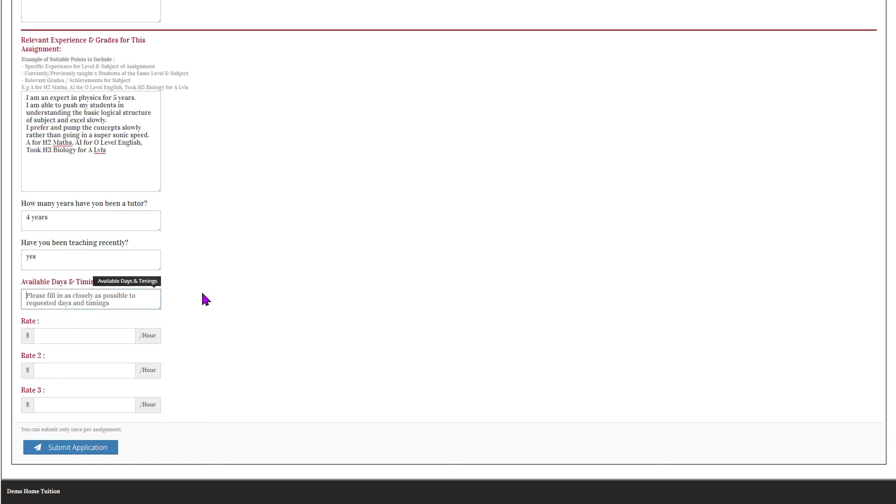
pyautogui.hotkey('alt', 'Tab')
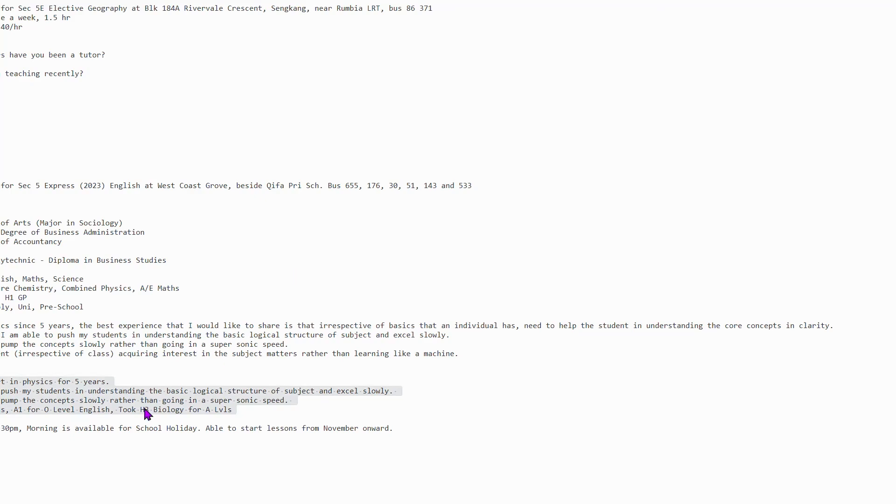
pyautogui.tripleClick(1, 428)
pyautogui.hotkey('ctrl', 'c')
pyautogui.hotkey('alt', 'Tab')
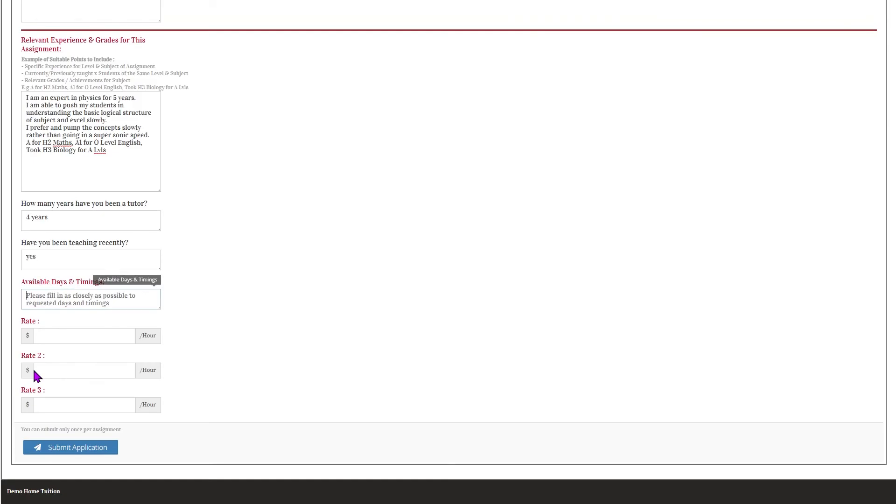
pyautogui.hotkey('ctrl', 'v')
pyautogui.moveTo(158, 306); pyautogui.dragTo(180, 363)
pyautogui.scroll(-2, 170, 320)
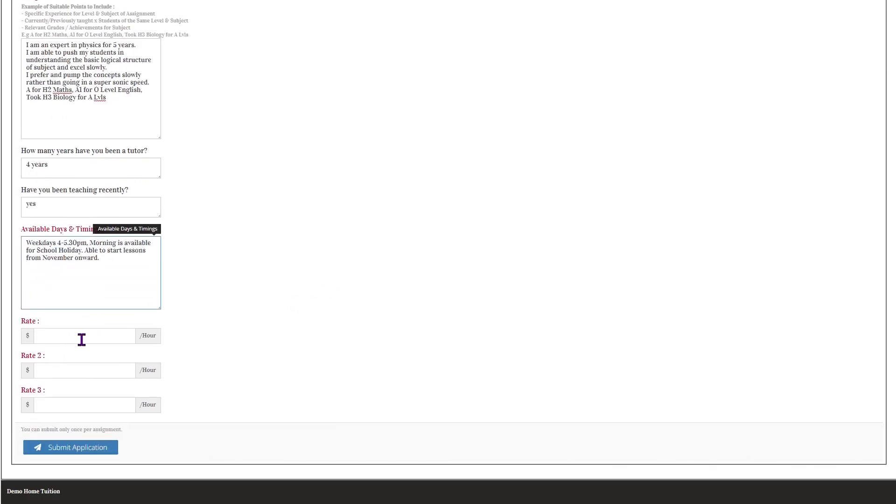
# Set the application's hourly rates to $22 for Rate, $23 for Rate 2 and $24 for Rate 3
pyautogui.click(234, 1)
pyautogui.scroll(-2, 504, 226)
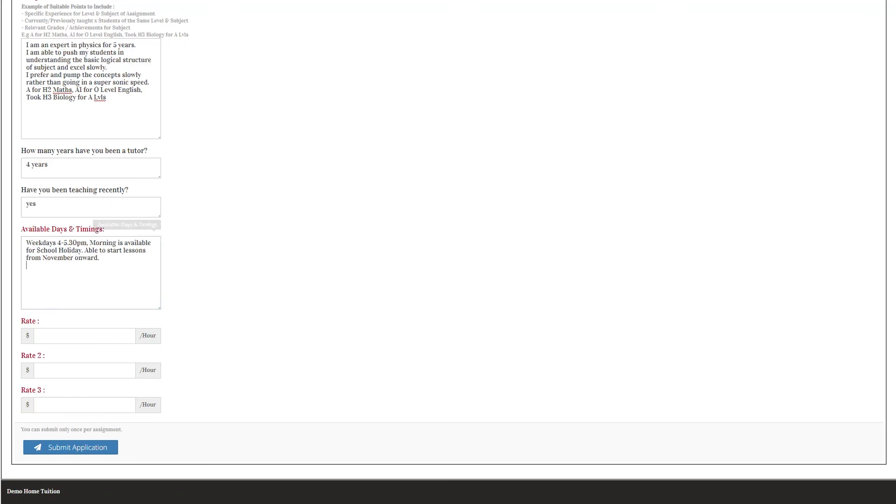
pyautogui.click(96, 340)
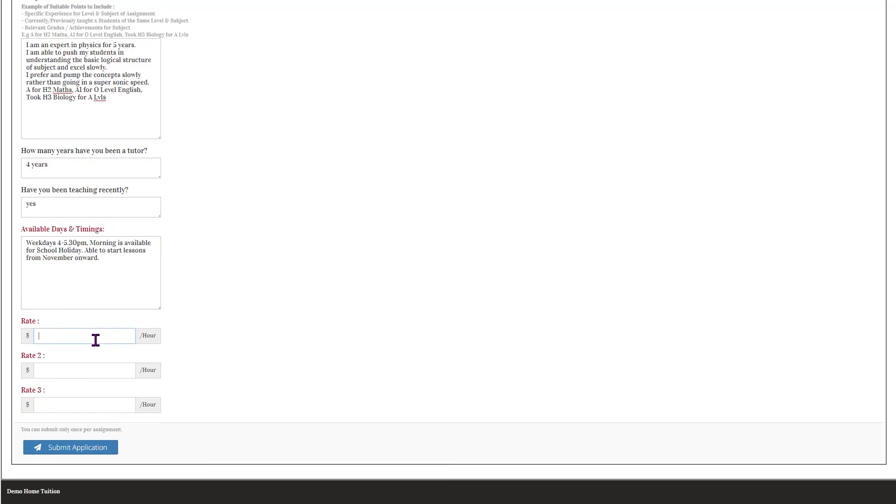
pyautogui.click(92, 370)
pyautogui.write('23')
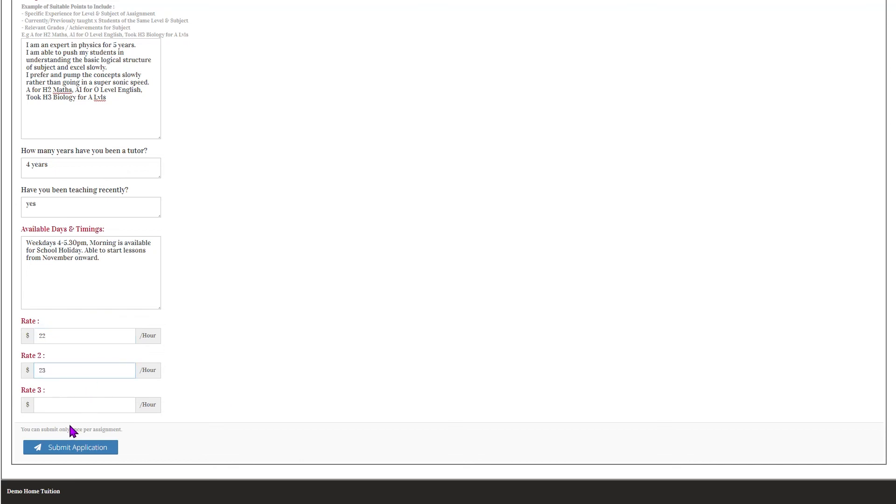
pyautogui.click(101, 454)
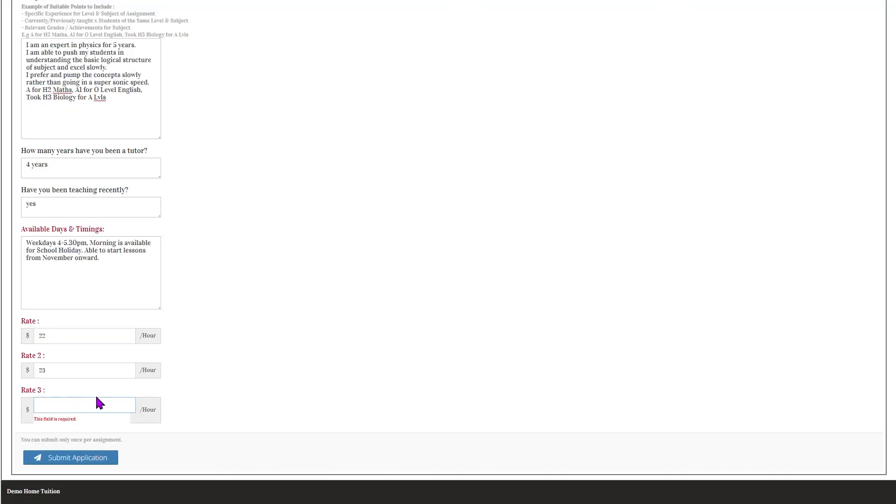
pyautogui.write('24')
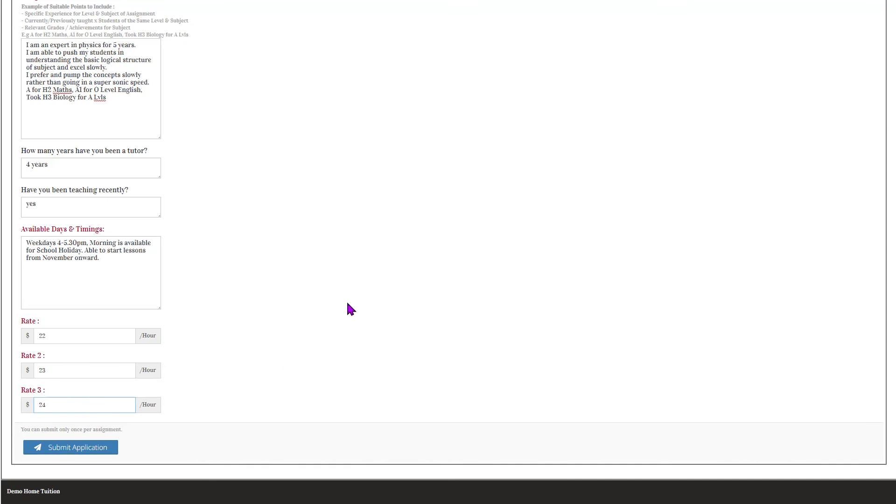
# Check over the completed application form and submit it
pyautogui.scroll(20, 351, 309)
pyautogui.scroll(-20, 355, 294)
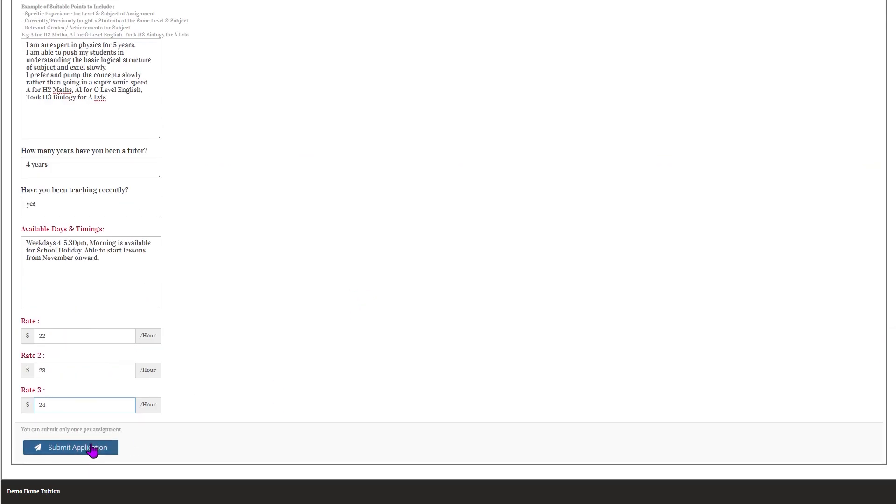
pyautogui.click(92, 448)
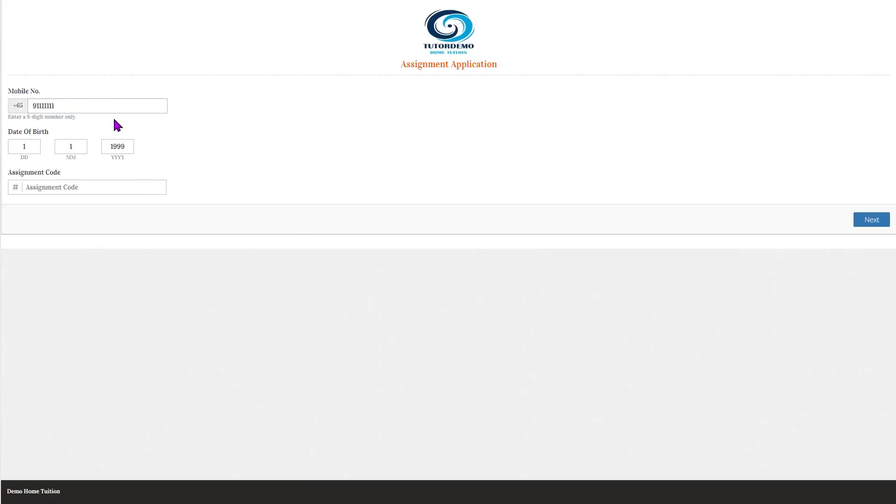
pyautogui.click(136, 104)
pyautogui.click(73, 187)
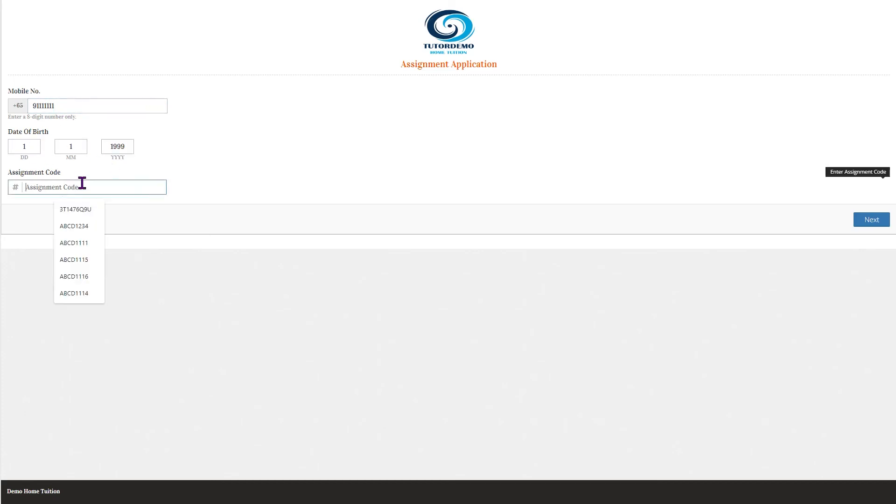
pyautogui.click(276, 163)
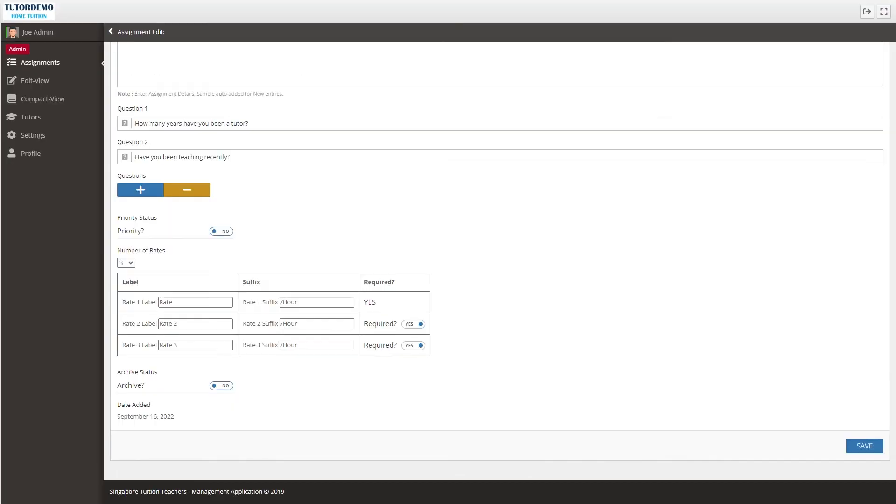
# Switch to the admin site's Edit-View and examine the submitted application for assignment ABCD1116
pyautogui.click(45, 83)
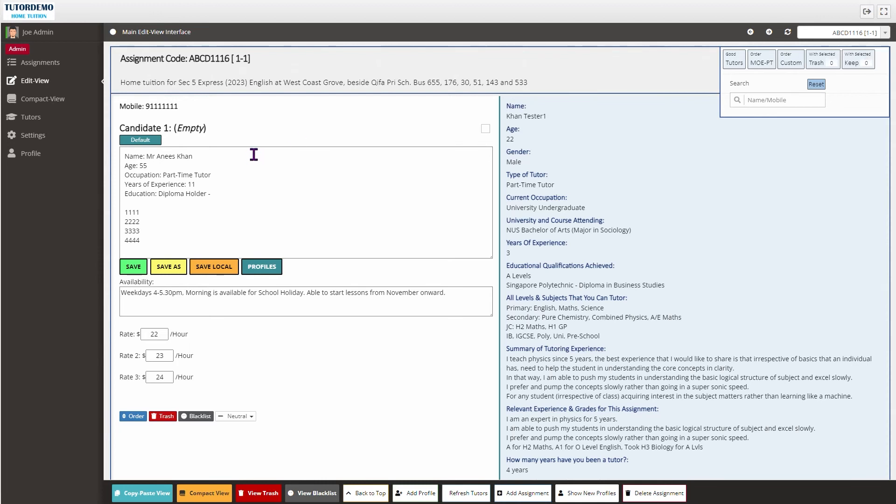
pyautogui.scroll(-3, 565, 234)
pyautogui.scroll(3, 566, 226)
pyautogui.scroll(-3, 631, 273)
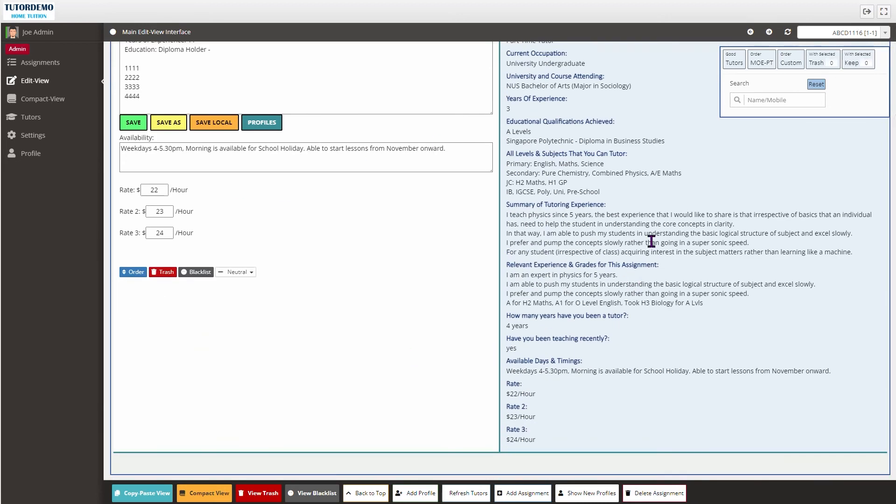
pyautogui.scroll(3, 651, 241)
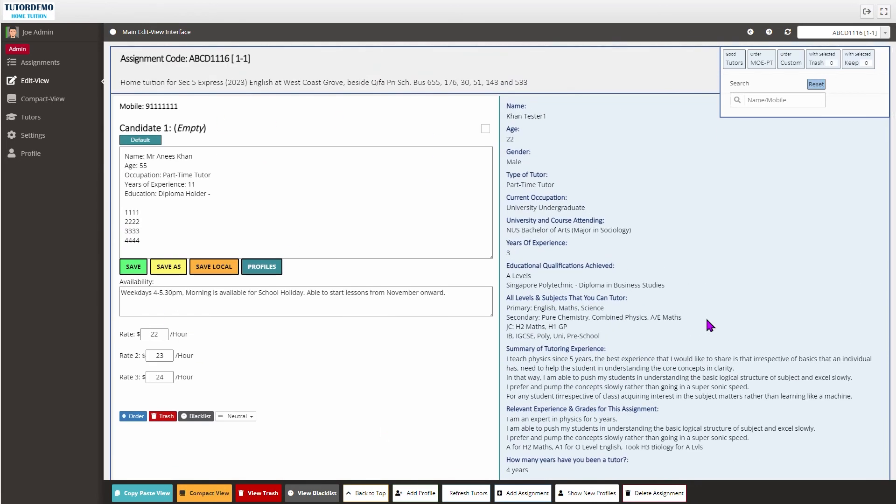
pyautogui.scroll(-3, 347, 389)
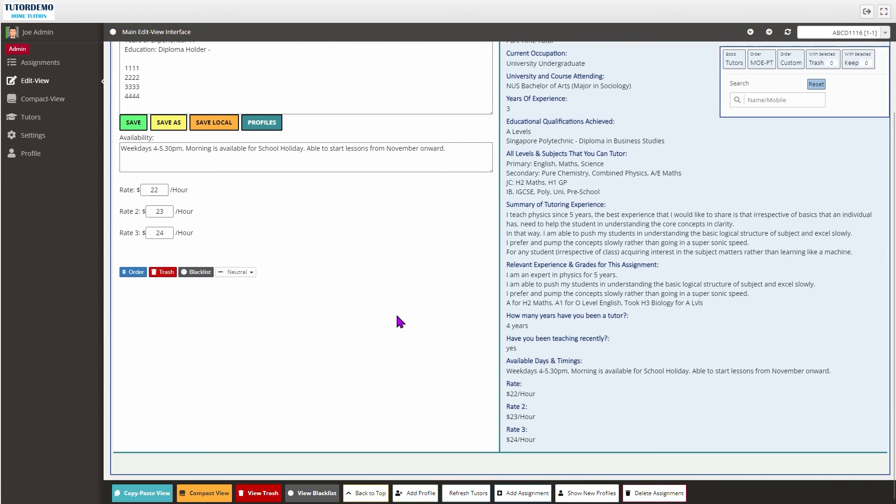
pyautogui.scroll(3, 541, 277)
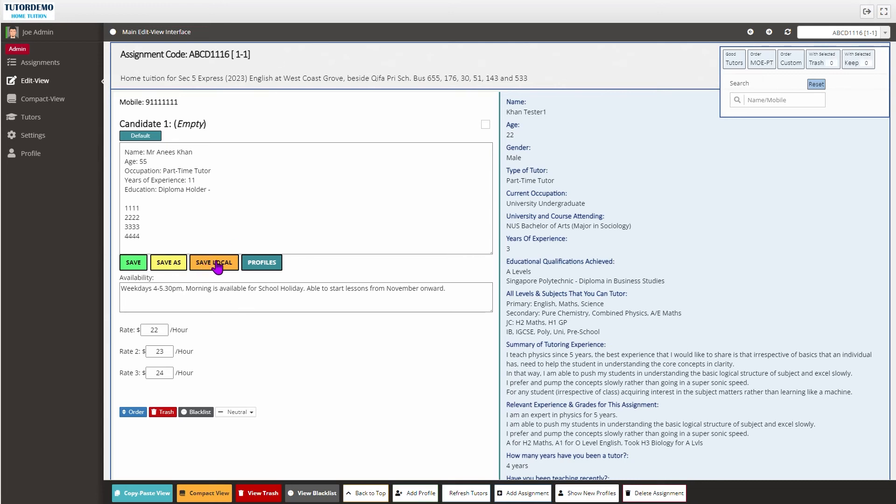
# View the candidate's saved profiles and the profile choices, and close the profile window
pyautogui.click(259, 265)
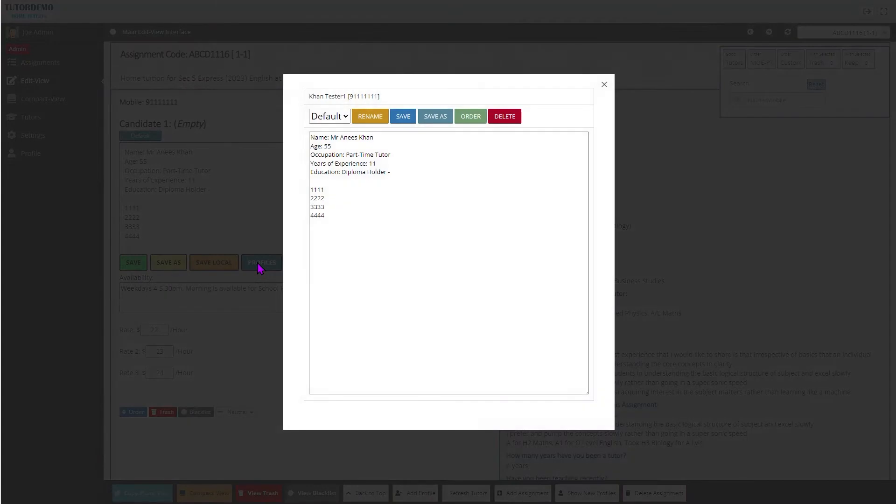
pyautogui.click(335, 123)
pyautogui.click(336, 123)
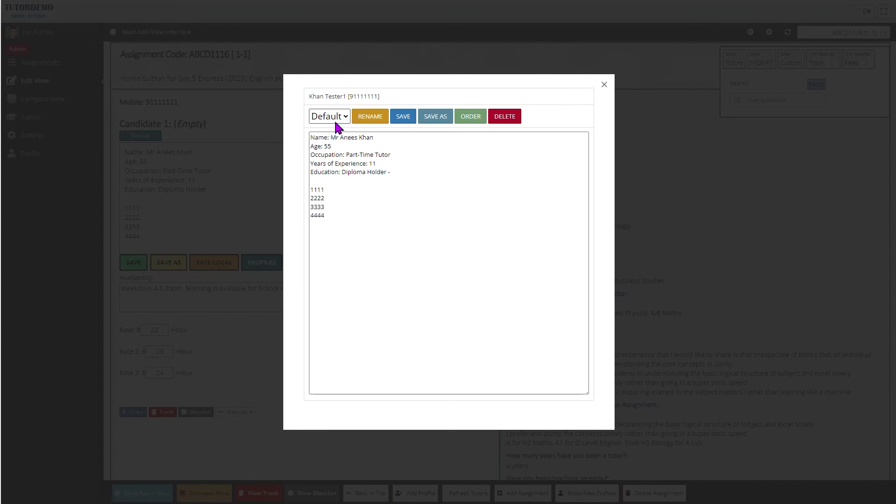
pyautogui.click(604, 86)
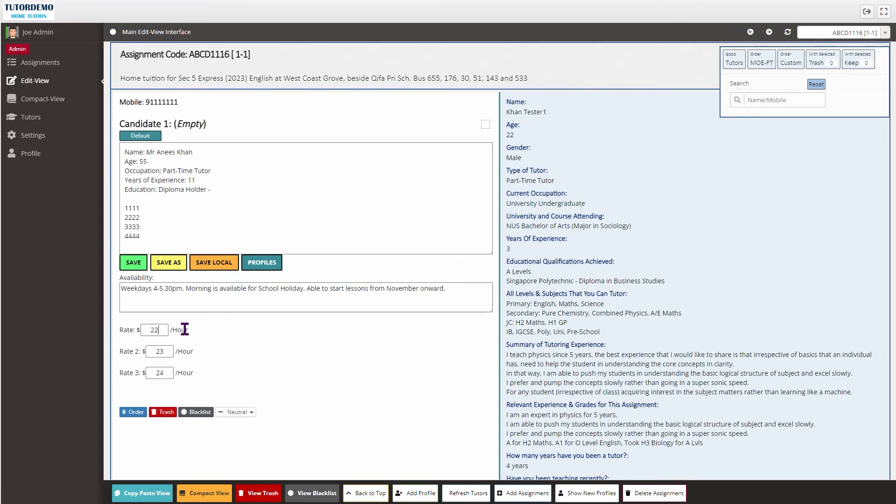
# Examine the candidate's rates and answers, and view the available Good, Bad and Neutral rating options
pyautogui.scroll(-1, 185, 379)
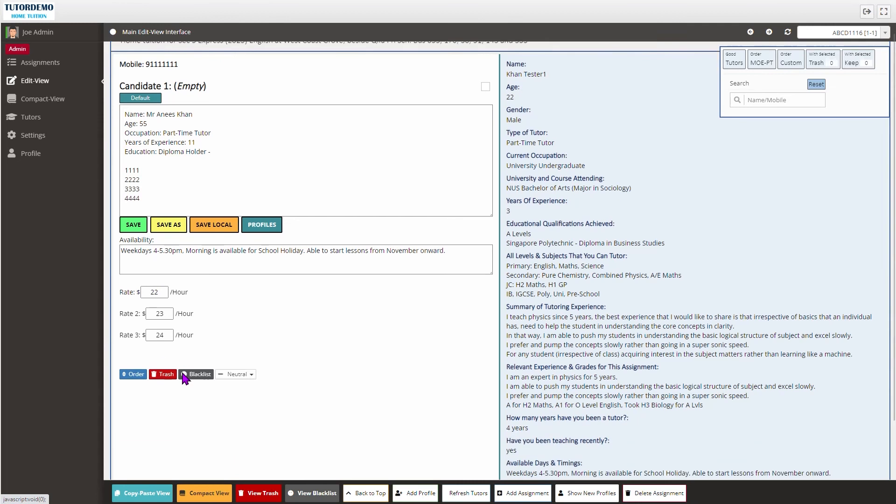
pyautogui.scroll(-2, 159, 351)
pyautogui.scroll(-1, 262, 308)
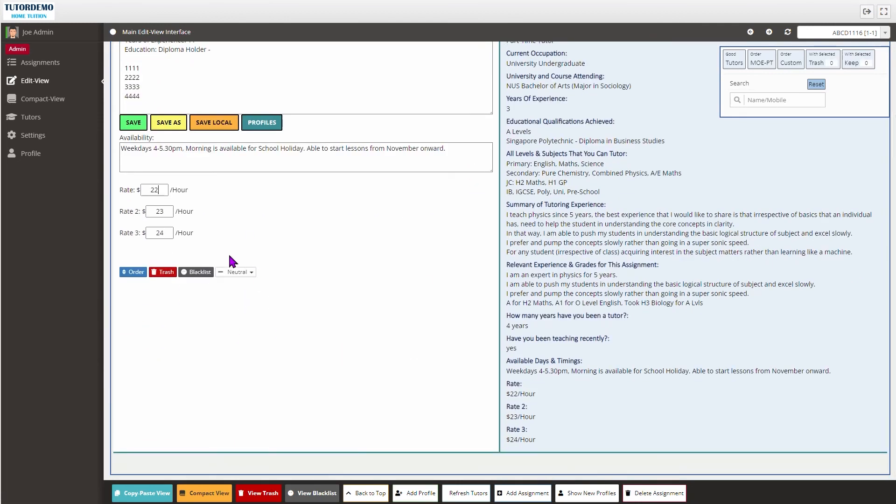
pyautogui.scroll(3, 448, 332)
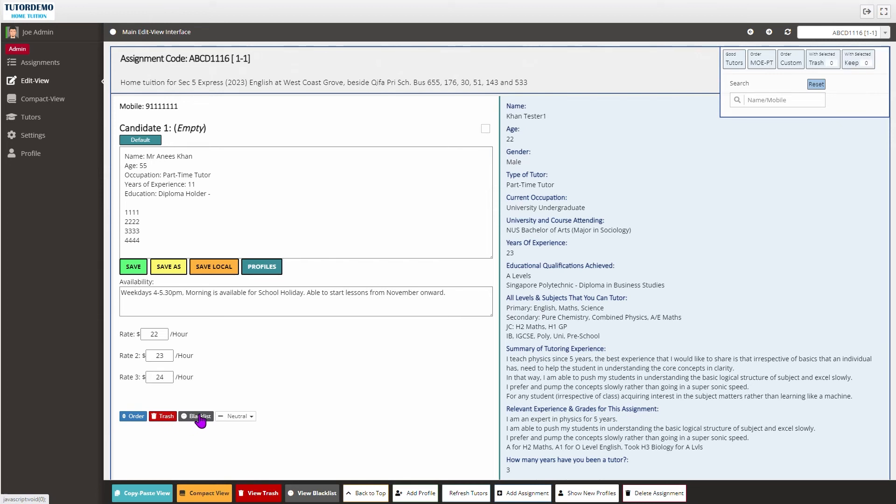
pyautogui.click(247, 417)
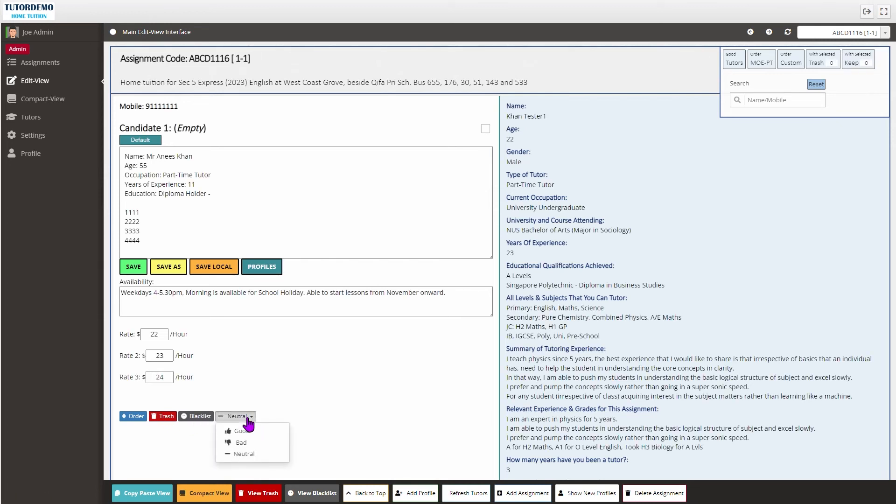
pyautogui.click(351, 410)
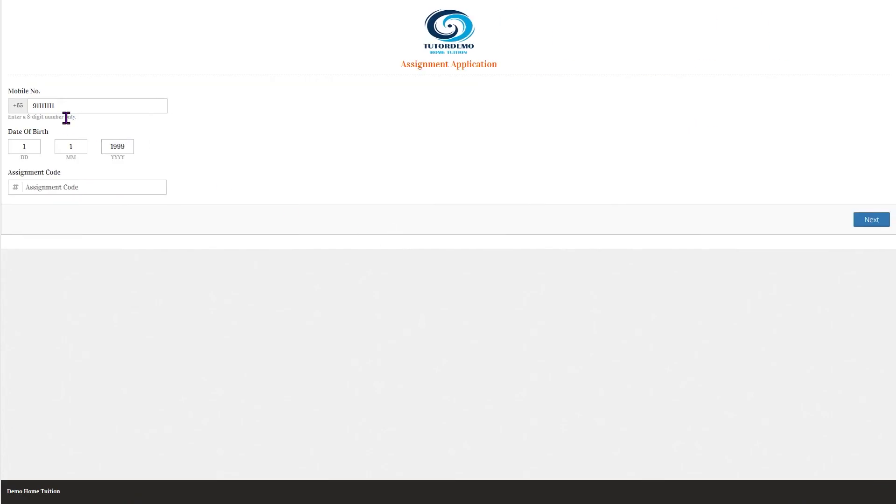
# Start another application with the second tutor's mobile number and assignment code ABCD1116 copied from the admin Edit-View
pyautogui.click(62, 107)
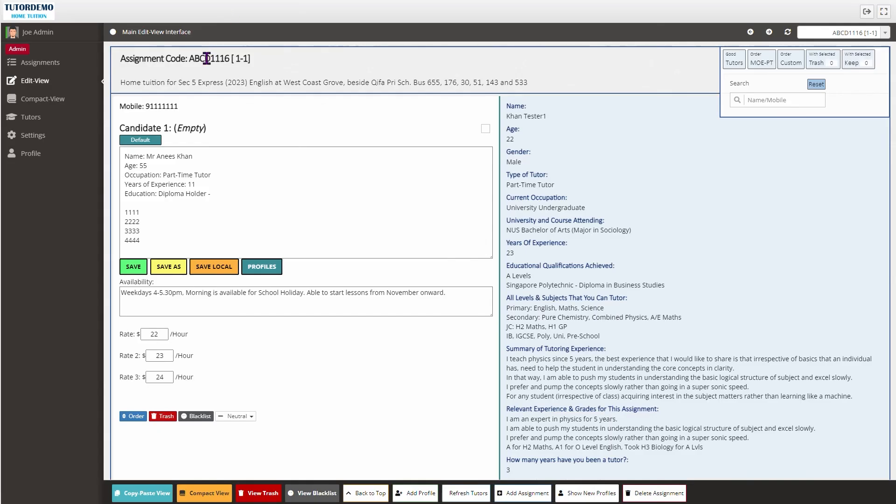
pyautogui.doubleClick(204, 59)
pyautogui.hotkey('ctrl', 'c')
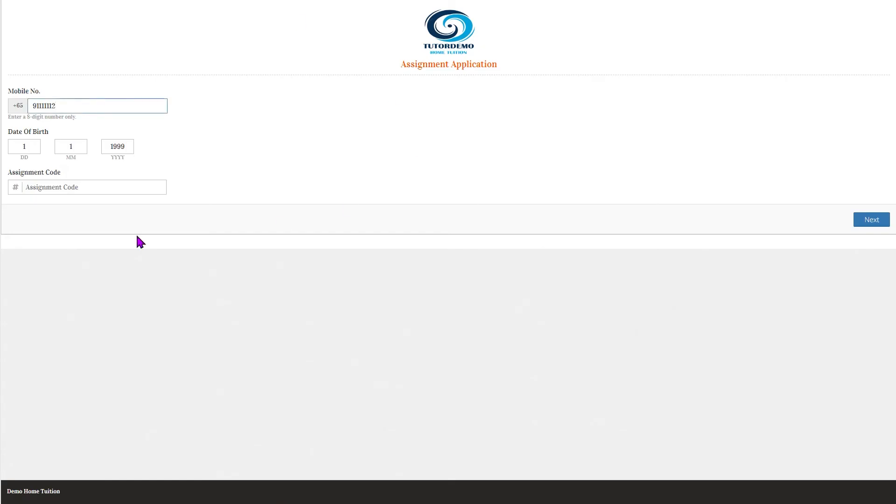
pyautogui.click(70, 189)
pyautogui.hotkey('ctrl', 'v')
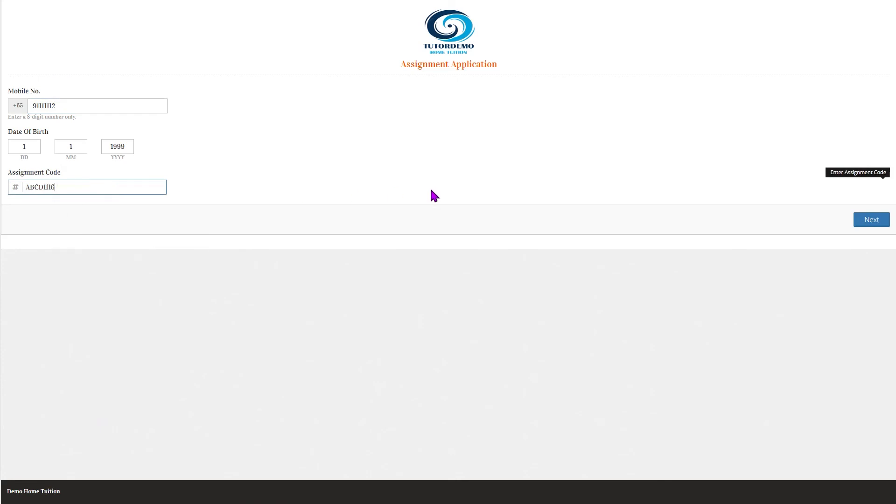
pyautogui.click(873, 224)
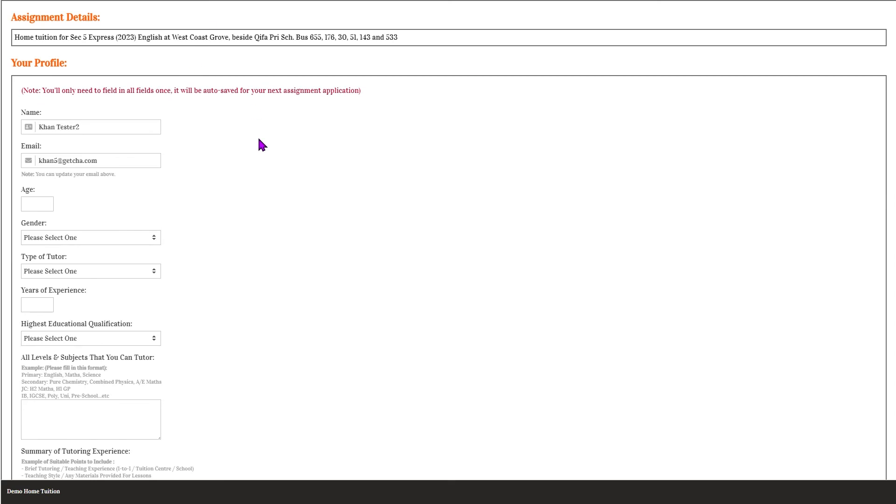
# In the second tutor's profile, set the age to 23, the gender to Male and the type to Part-Time Tutor
pyautogui.scroll(-2, 253, 138)
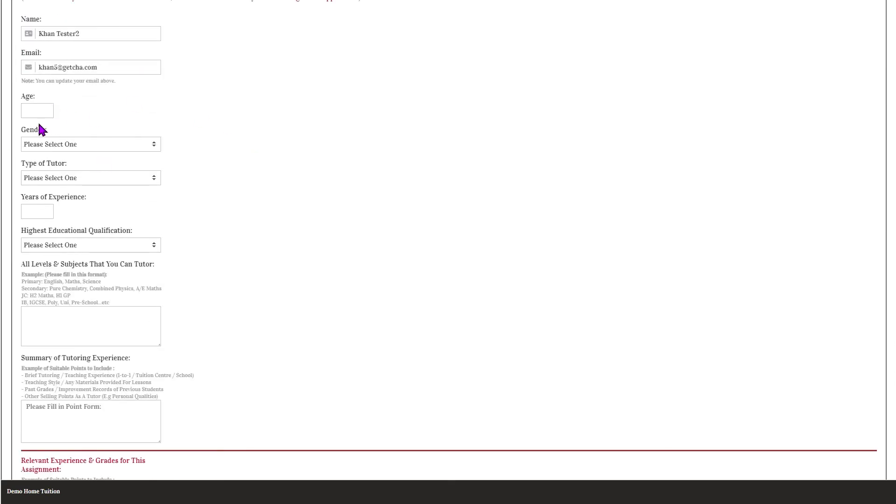
pyautogui.click(87, 33)
pyautogui.click(36, 113)
pyautogui.write('23')
pyautogui.click(96, 142)
pyautogui.click(92, 164)
pyautogui.click(119, 179)
pyautogui.click(106, 202)
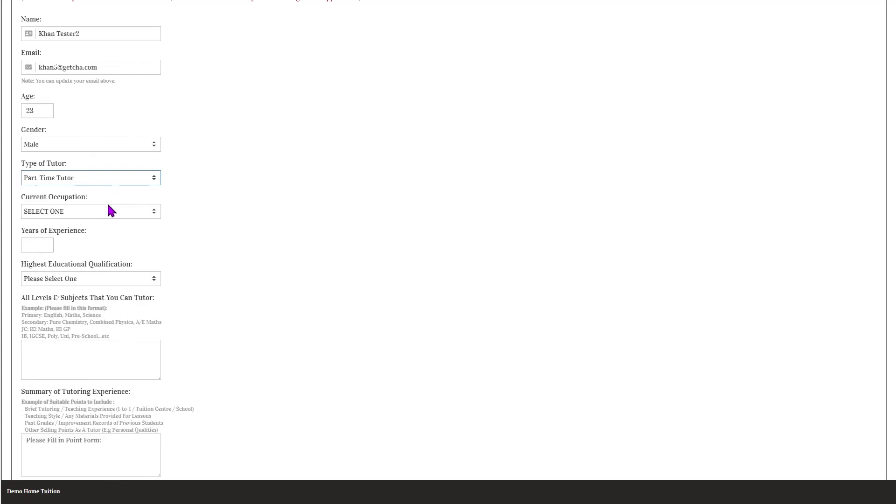
# Set the current occupation to University Undergraduate, the university and course to "wewewe", and years of experience to 23
pyautogui.click(76, 216)
pyautogui.click(75, 234)
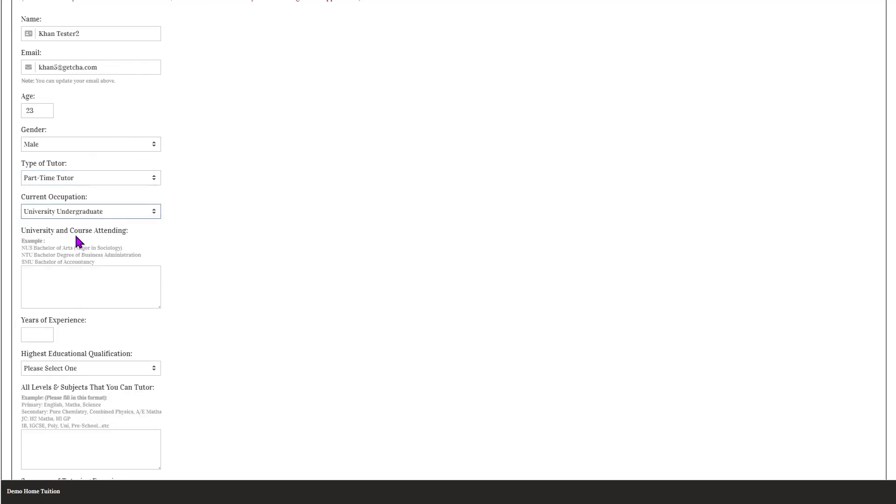
pyautogui.hotkey('alt', 'Tab')
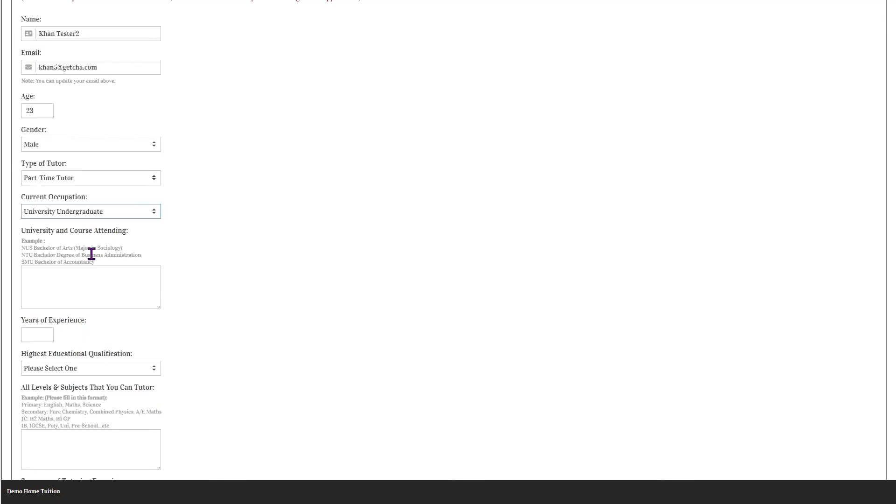
pyautogui.click(87, 278)
pyautogui.write('wewewe')
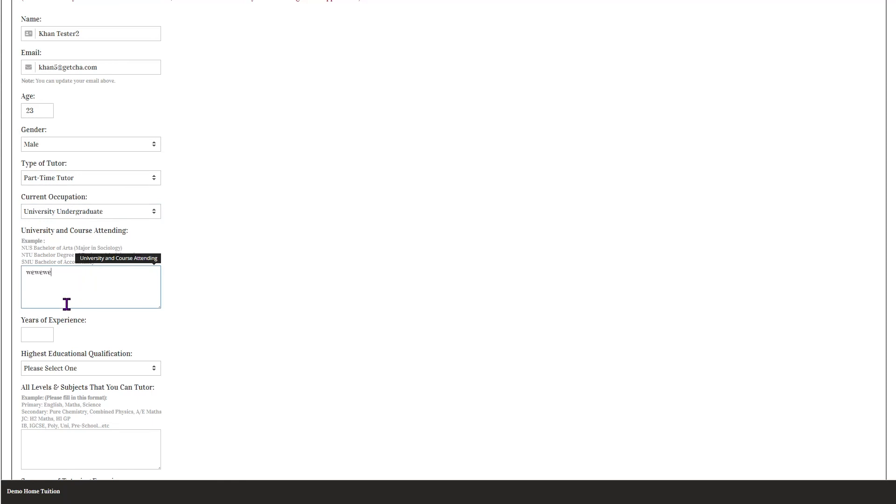
pyautogui.click(40, 335)
pyautogui.write('23')
# Choose a highest educational qualification and enter "werwwe" as its details
pyautogui.scroll(-3, 275, 283)
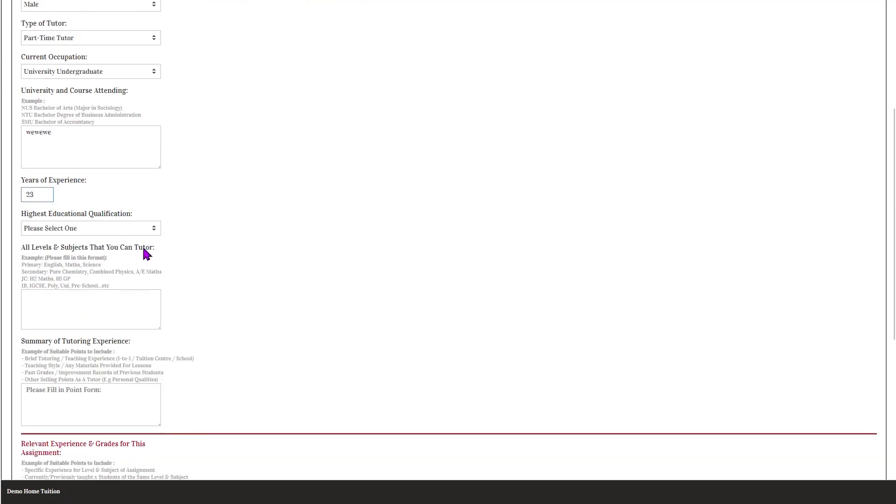
pyautogui.click(97, 228)
pyautogui.click(87, 248)
pyautogui.click(102, 296)
pyautogui.write('werwwe')
# Enter "rerewr" for the levels and subjects taught and "rererer" as the Summary of Tutoring Experience
pyautogui.click(70, 362)
pyautogui.write('rerewr')
pyautogui.scroll(-2, 281, 234)
pyautogui.scroll(-3, 281, 234)
pyautogui.click(76, 244)
pyautogui.write('rererer')
# Enter "wwewe" as relevant experience for this assignment, and answer "12" for years as a tutor and "we" for teaching recently
pyautogui.scroll(-2, 284, 245)
pyautogui.scroll(-2, 283, 245)
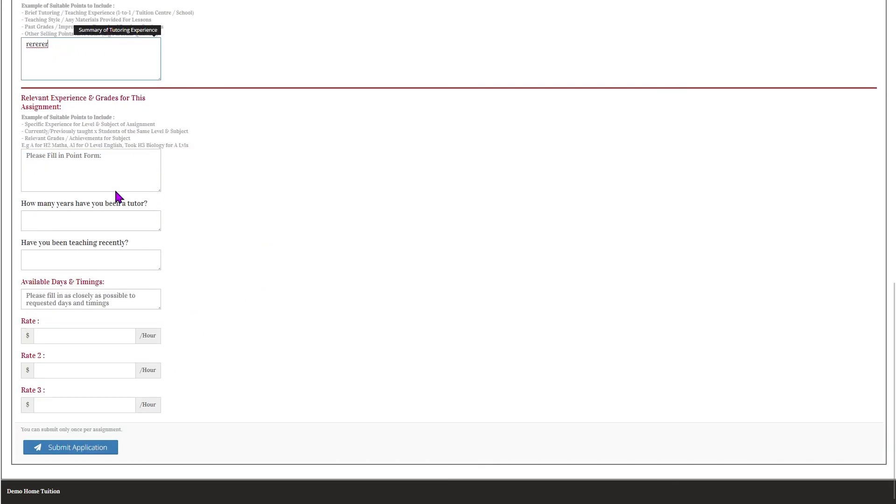
pyautogui.click(86, 168)
pyautogui.write('wwewe')
pyautogui.click(104, 219)
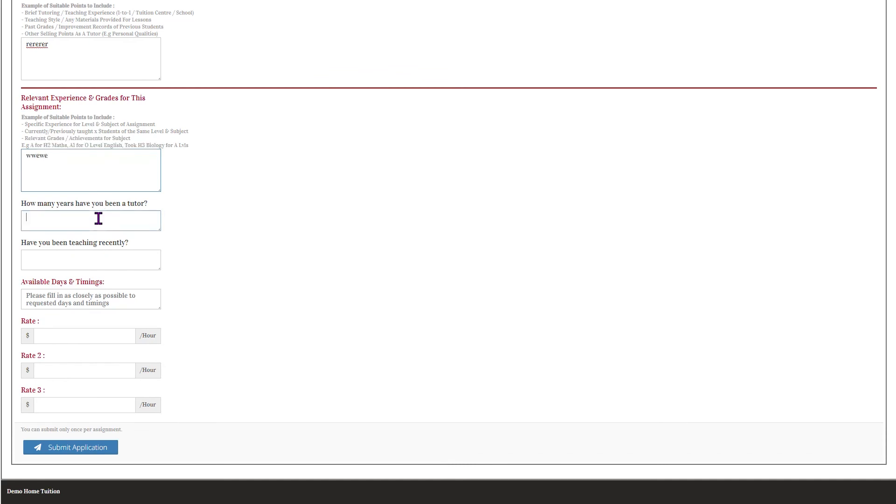
pyautogui.write('12')
pyautogui.click(116, 267)
pyautogui.write('wedwe')
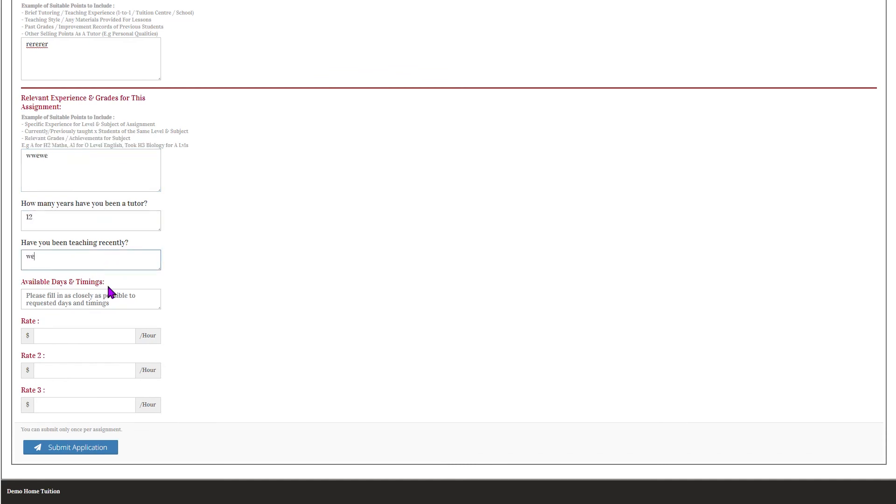
# Enter "sdsds" as the available days and timings, set the three rates to $11, $22 and $33 per hour, and submit the application
pyautogui.click(74, 296)
pyautogui.write('sdsds')
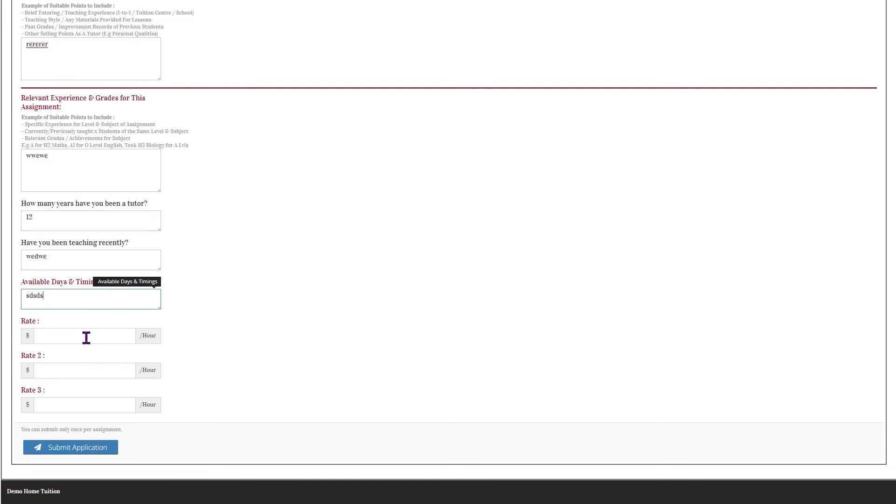
pyautogui.click(85, 336)
pyautogui.write('11')
pyautogui.click(76, 366)
pyautogui.write('22')
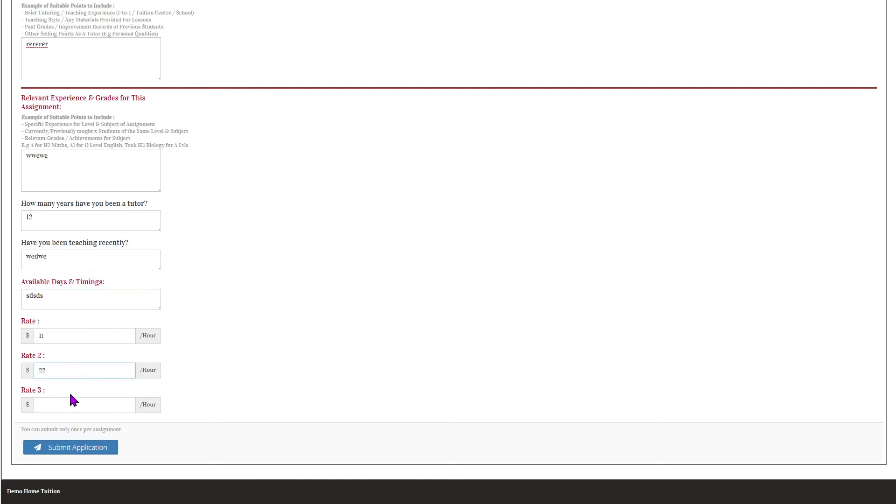
pyautogui.click(70, 404)
pyautogui.write('33')
pyautogui.click(92, 451)
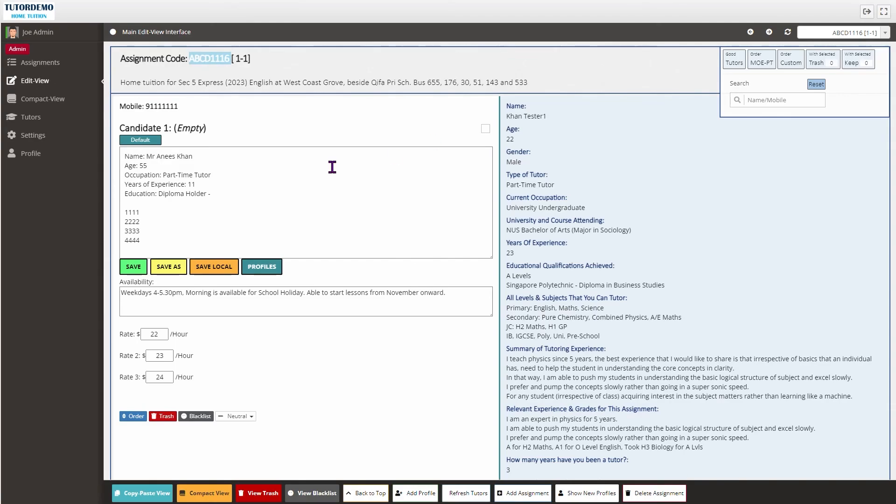
# Reload the Edit-View for assignment ABCD1116 and compare the submitted details and mobile numbers of Candidate 1 and Candidate 2
pyautogui.click(43, 87)
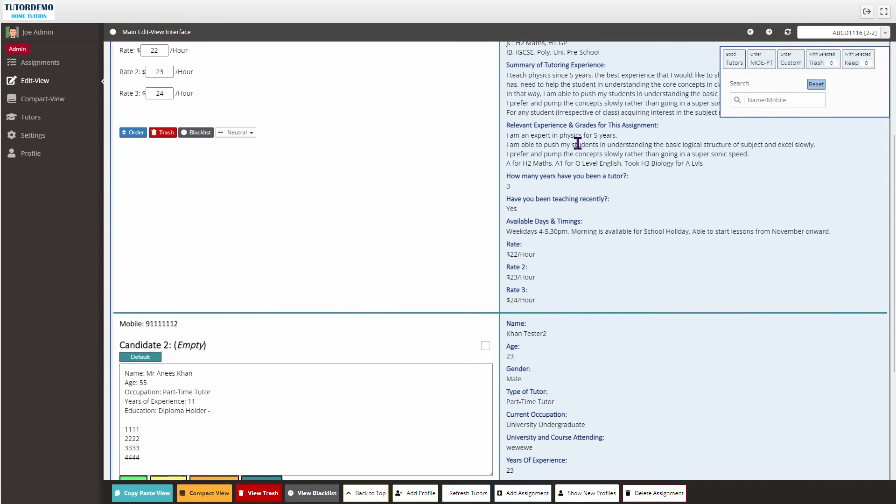
pyautogui.doubleClick(160, 280)
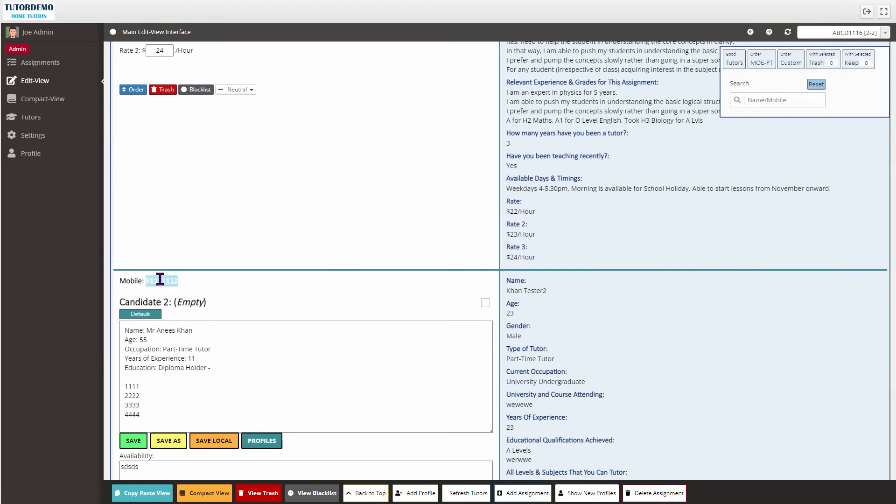
pyautogui.scroll(-5, 632, 294)
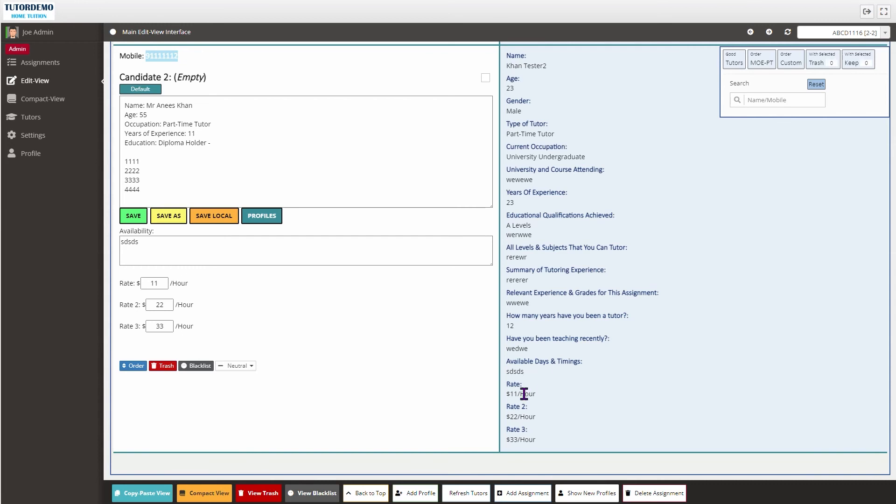
pyautogui.doubleClick(521, 256)
pyautogui.click(679, 241)
pyautogui.doubleClick(518, 303)
pyautogui.scroll(1, 304, 193)
pyautogui.scroll(10, 305, 193)
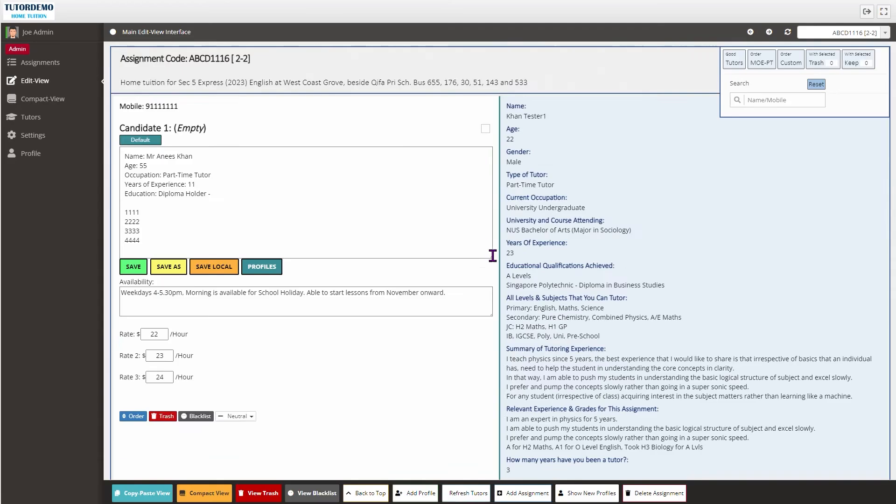
pyautogui.scroll(-10, 517, 255)
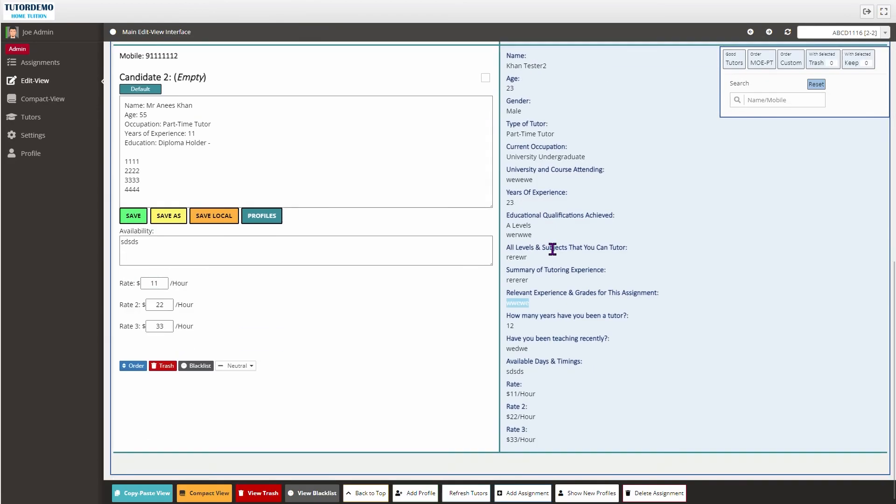
pyautogui.scroll(10, 553, 249)
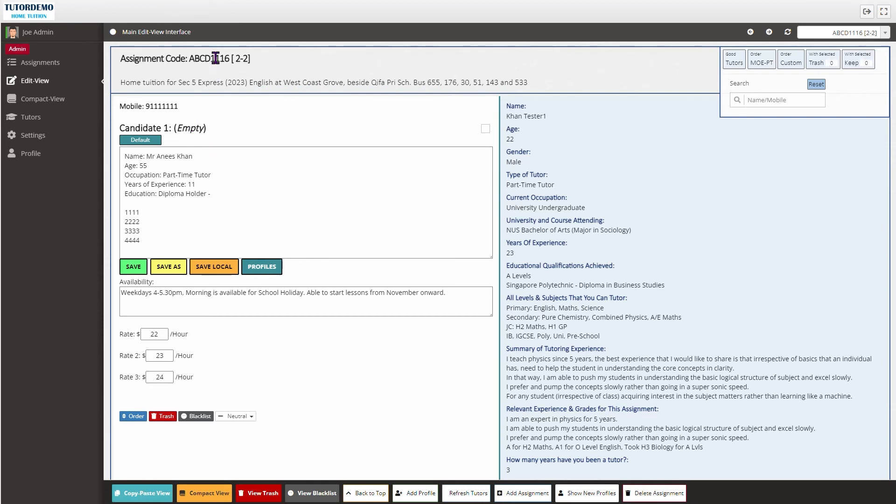
pyautogui.doubleClick(169, 106)
# Copy the code of assignment ABCD1115 from the admin Assignments list
pyautogui.click(51, 65)
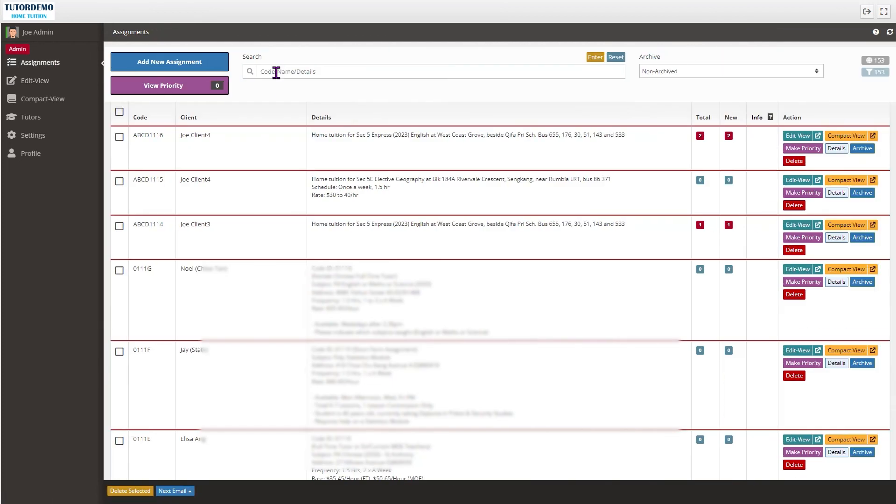
pyautogui.doubleClick(155, 179)
pyautogui.hotkey('ctrl', 'c')
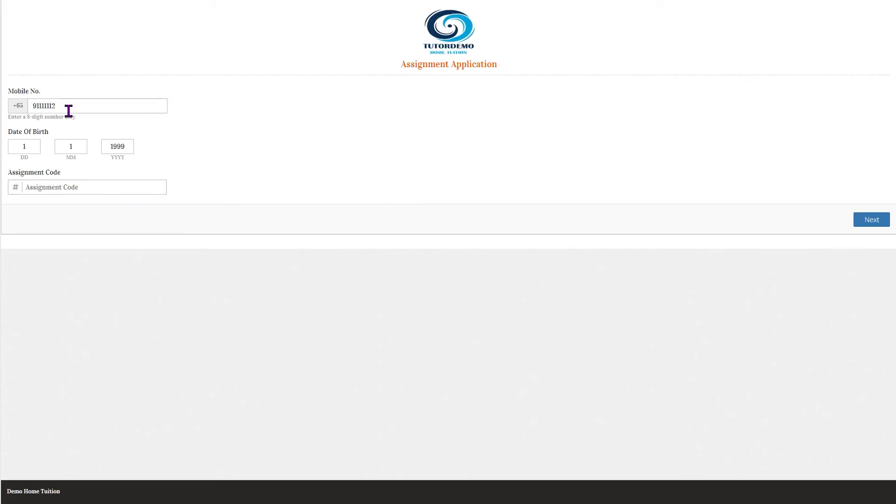
# Change the mobile number on the Assignment Application form to the first tutor's number
pyautogui.click(68, 111)
pyautogui.press('BackSpace')
pyautogui.write('1111111')
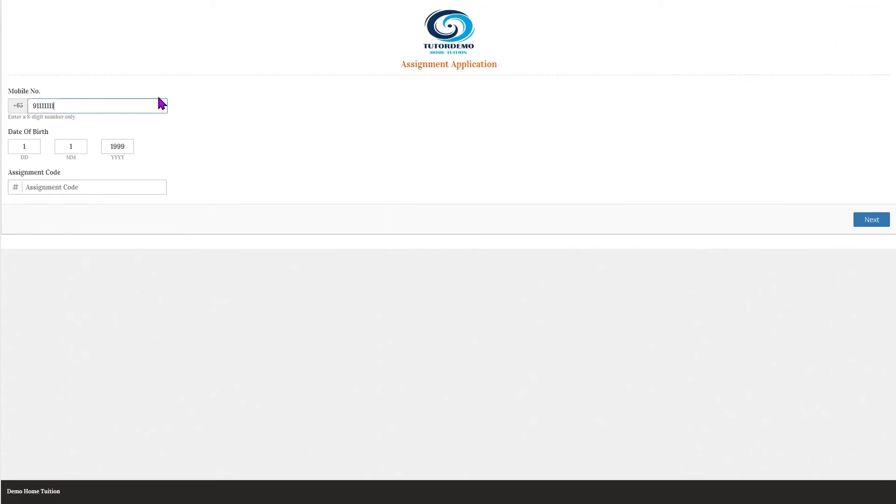
pyautogui.click(114, 187)
pyautogui.press('Down')
pyautogui.press('Down')
pyautogui.press('Down')
pyautogui.press('Down')
pyautogui.press('Down')
pyautogui.press('Return')
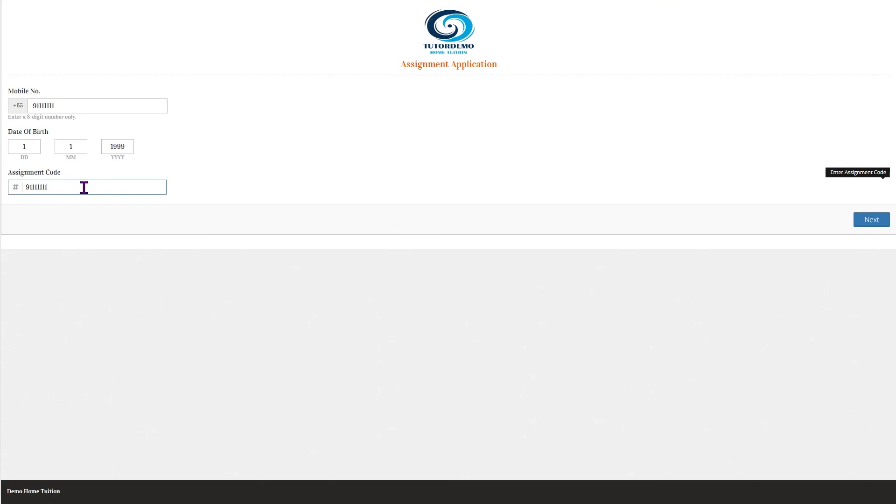
pyautogui.tripleClick(85, 186)
pyautogui.hotkey('ctrl', 'v')
pyautogui.click(870, 223)
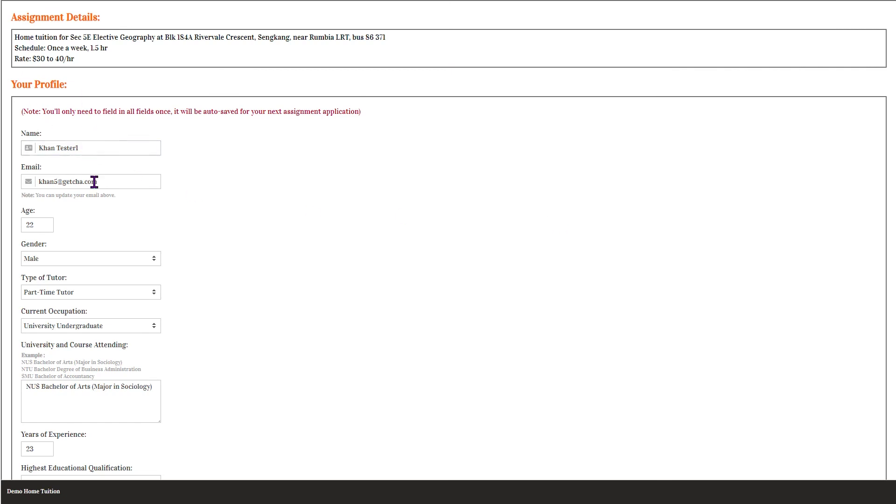
# Answer "22" for both the years as a tutor and teaching recently, keeping the auto-filled profile
pyautogui.scroll(-2, 327, 177)
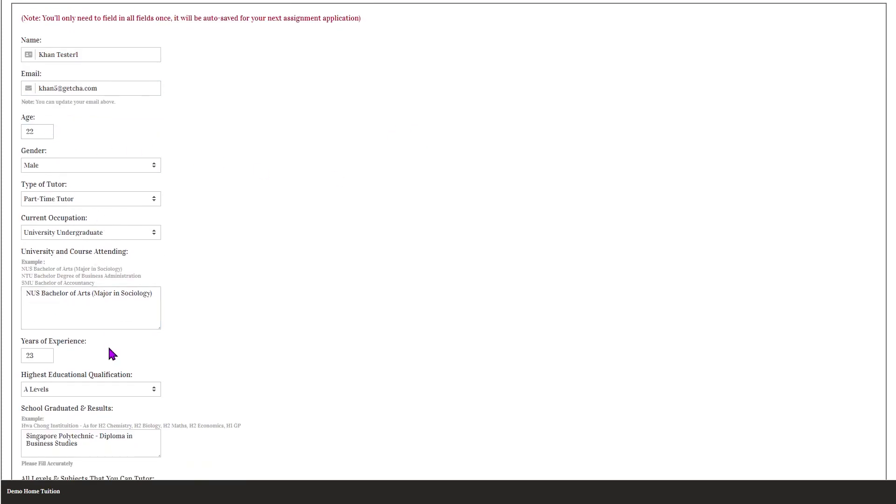
pyautogui.scroll(-2, 208, 325)
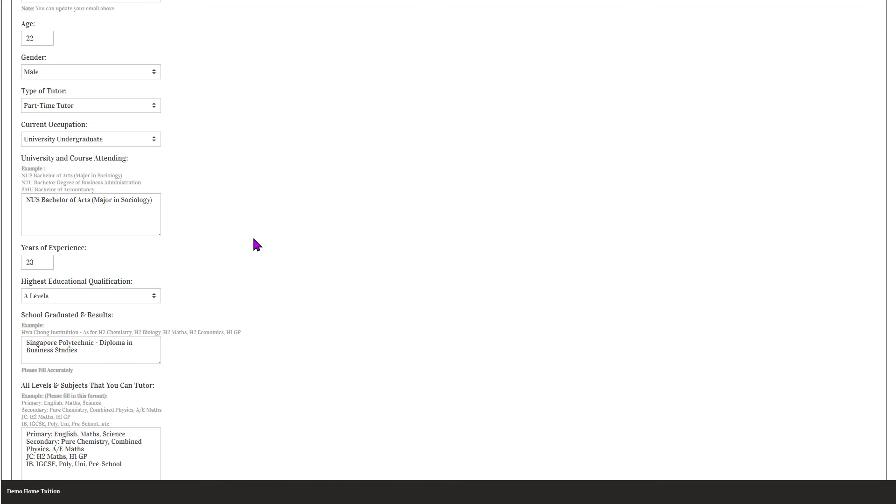
pyautogui.scroll(2, 258, 215)
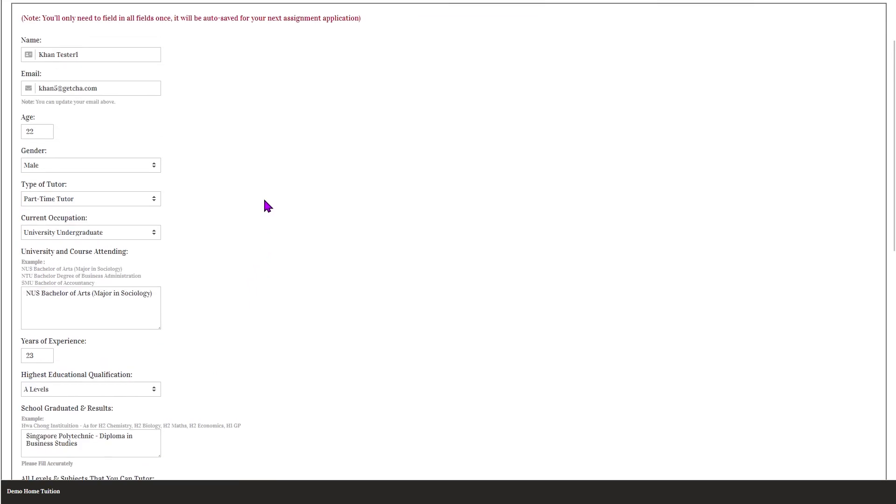
pyautogui.scroll(-4, 182, 252)
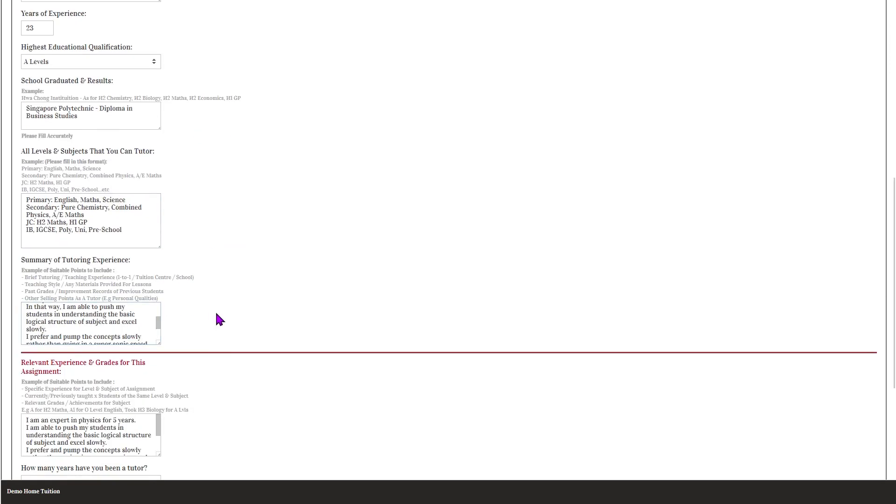
pyautogui.scroll(-4, 217, 311)
pyautogui.scroll(-2, 203, 303)
pyautogui.click(106, 222)
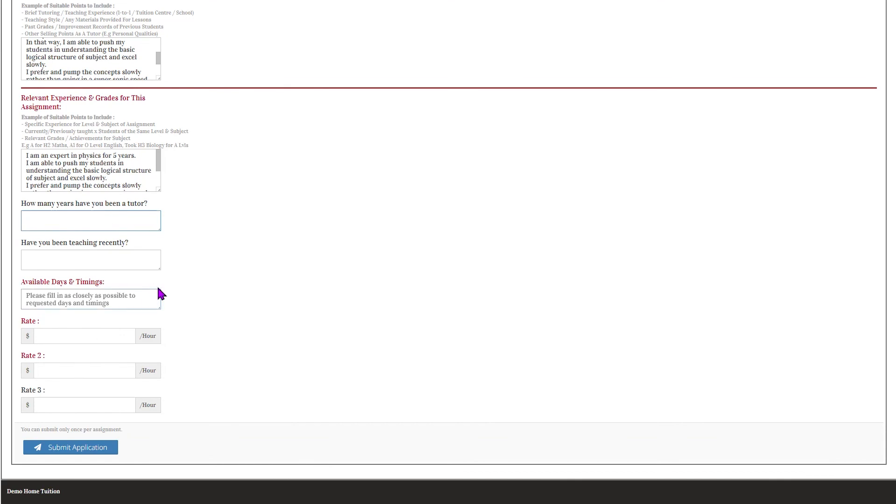
pyautogui.write('22')
pyautogui.click(98, 262)
# Set Rate, Rate 2 and Rate 3 to $22 per hour each
pyautogui.click(91, 335)
pyautogui.click(91, 371)
pyautogui.write('22')
pyautogui.click(85, 405)
pyautogui.write('22')
# Enter "rrr" as the available days and timings and submit the application for ABCD1115
pyautogui.click(79, 450)
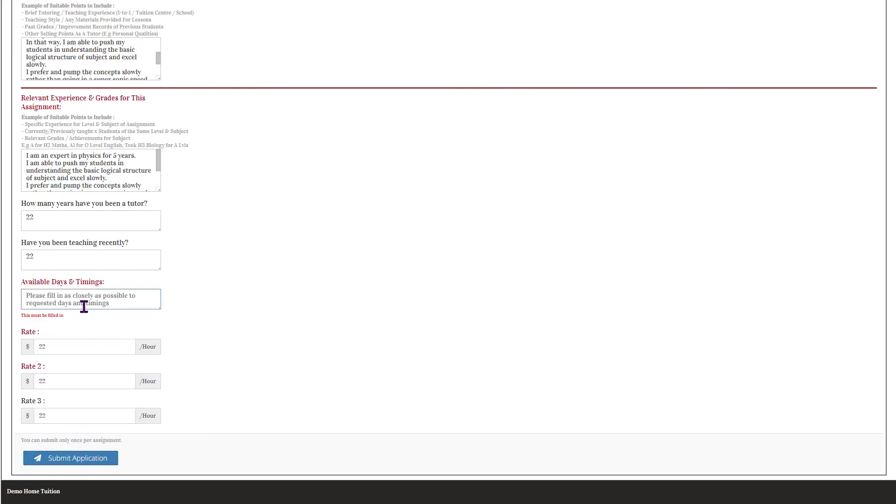
pyautogui.write('rrr')
pyautogui.click(99, 450)
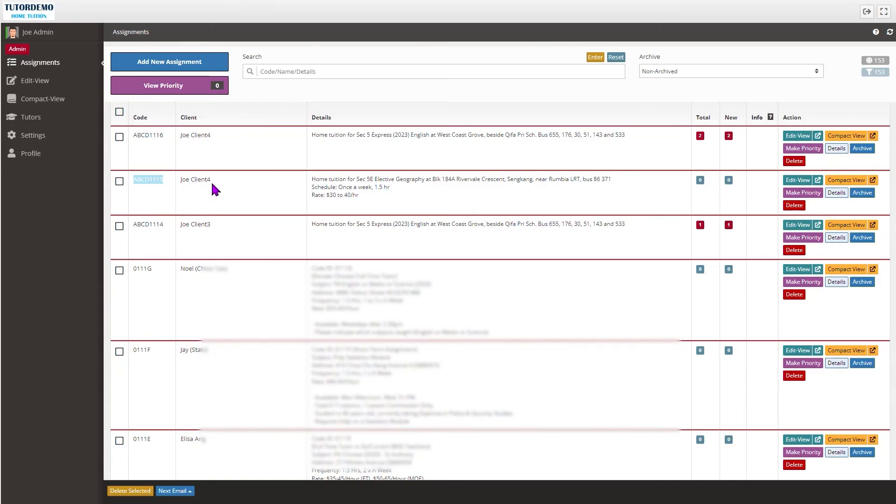
# Open the Edit-View of assignment ABCD1115 from the admin Assignments list and review its new candidate's details
pyautogui.click(211, 183)
pyautogui.click(798, 181)
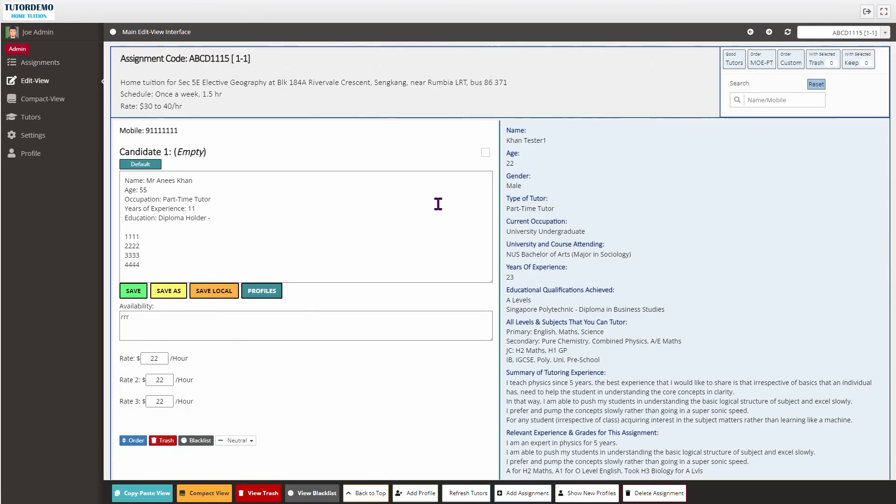
pyautogui.scroll(-3, 543, 222)
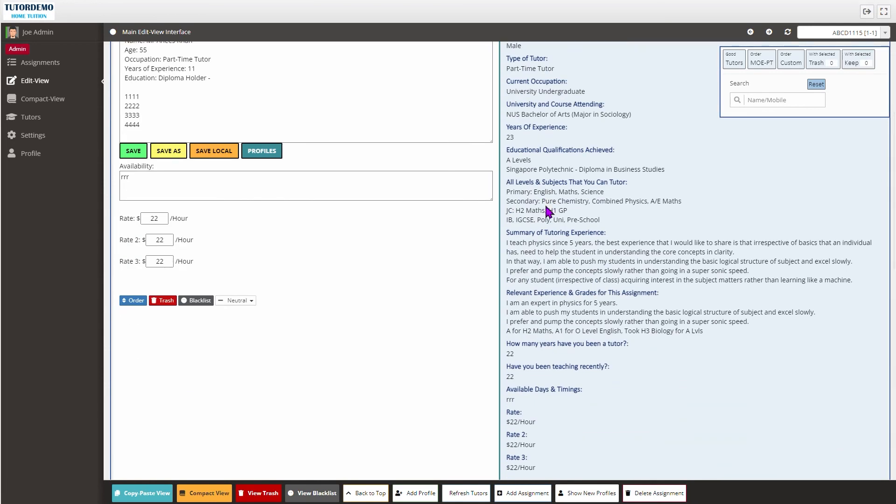
pyautogui.scroll(3, 503, 270)
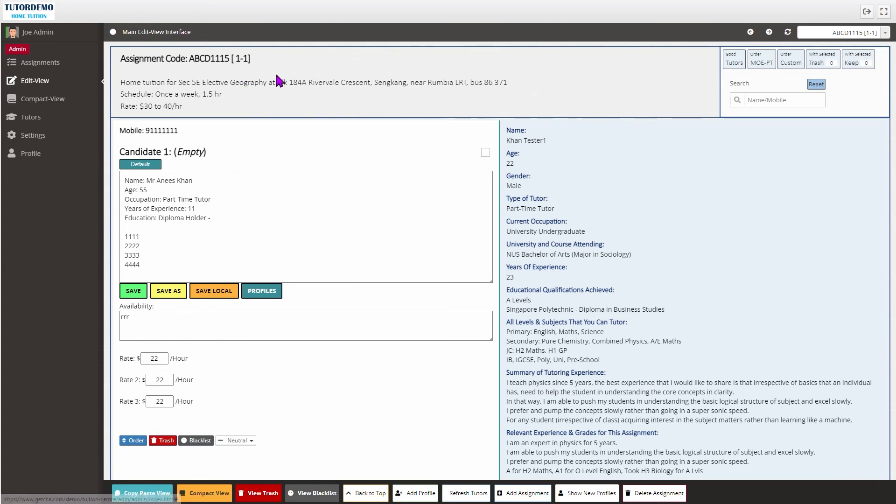
# Switch to assignment ABCD1116 and view its candidates in the Edit-View and the Compact-View
pyautogui.click(886, 33)
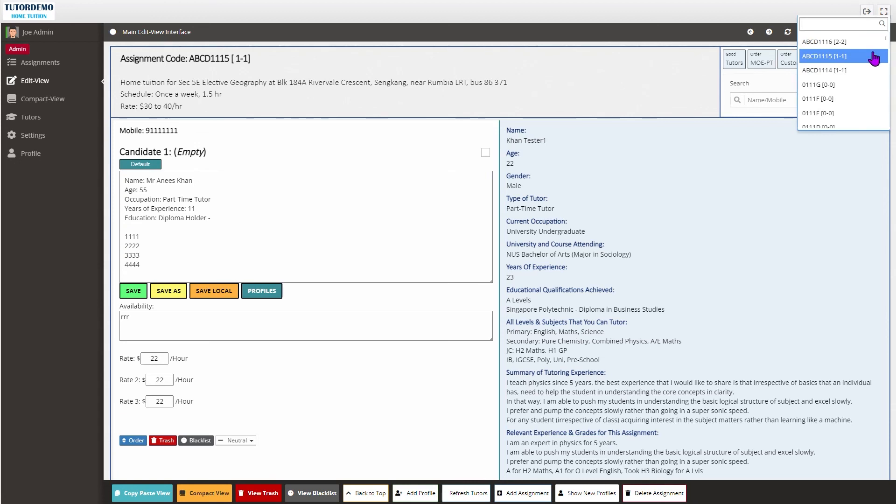
pyautogui.click(843, 45)
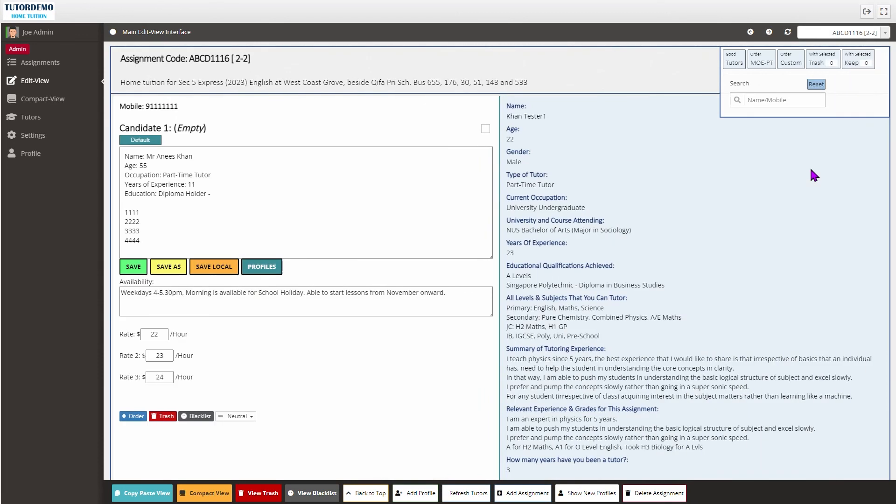
pyautogui.scroll(-7, 775, 197)
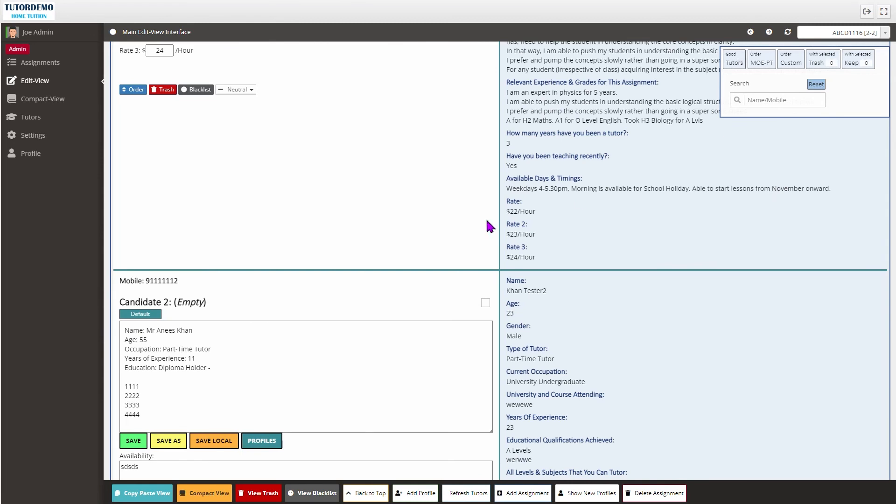
pyautogui.click(43, 107)
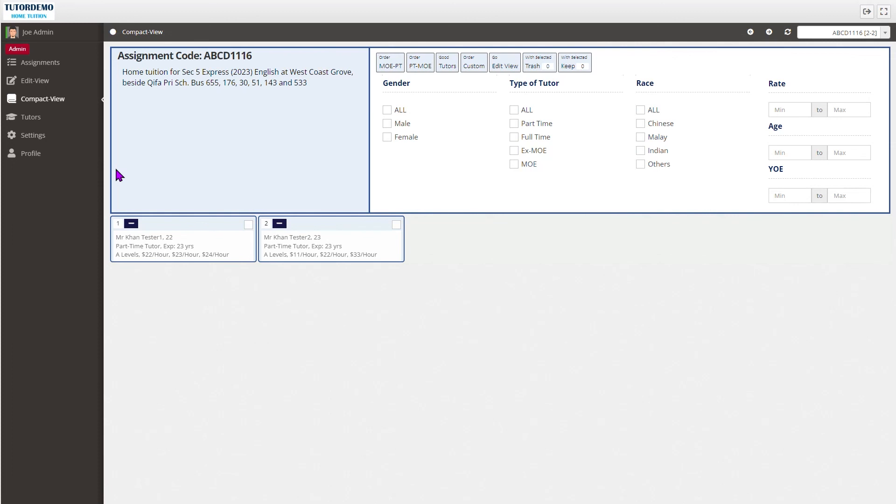
# Open the Tutors page and browse the list of tutors with their profiles, info tags and actions
pyautogui.click(48, 122)
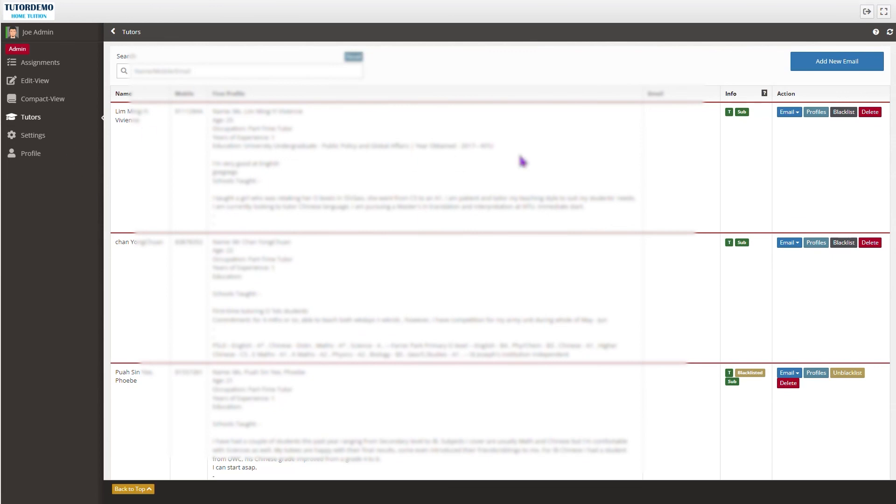
pyautogui.scroll(-2, 546, 158)
pyautogui.scroll(-5, 546, 157)
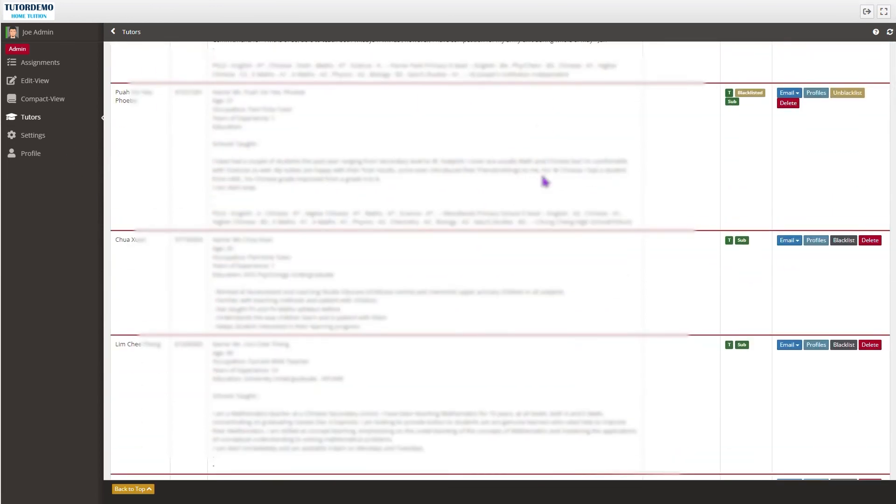
pyautogui.scroll(6, 545, 180)
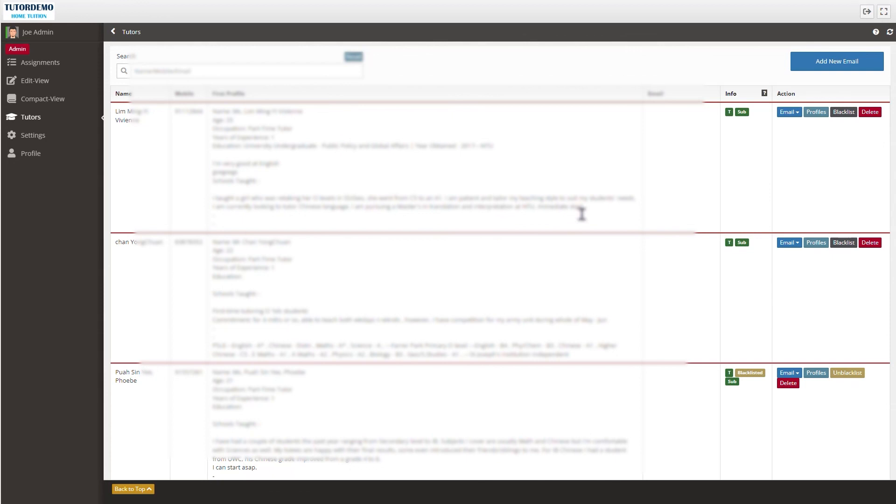
# Search the tutors list by part of a tutor's name and, after resetting it, by the start of a mobile number
pyautogui.click(164, 71)
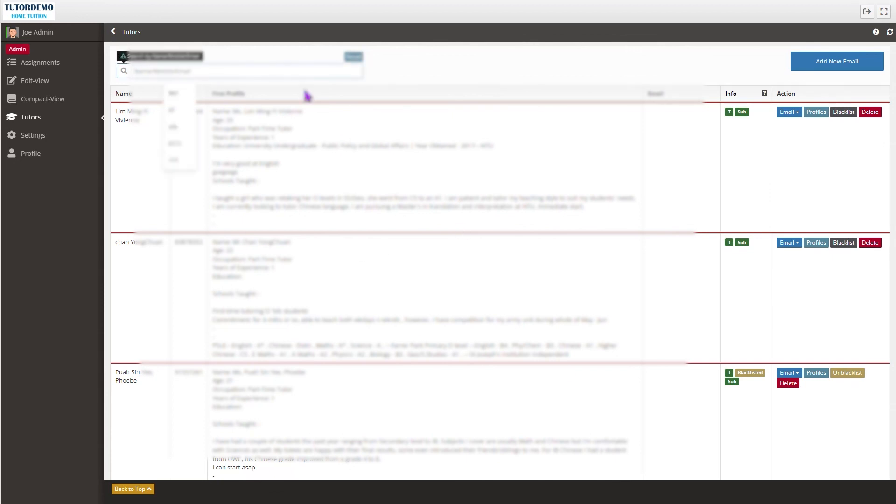
pyautogui.write('vi')
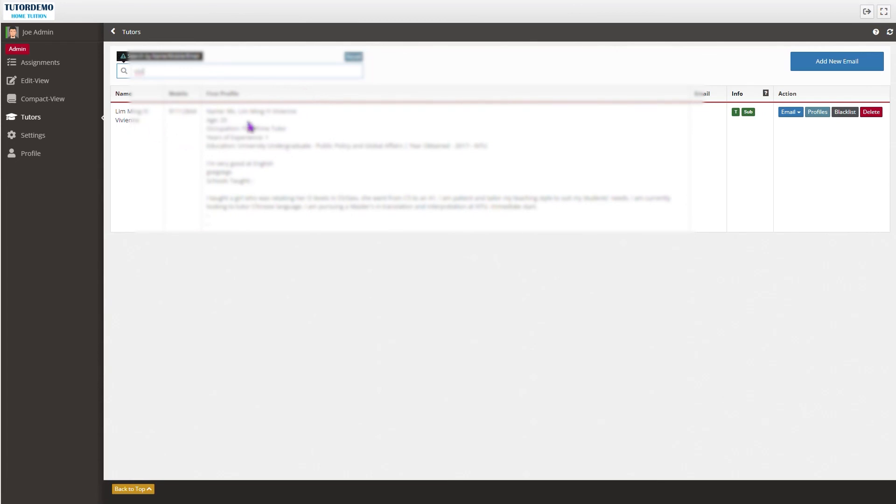
pyautogui.click(353, 57)
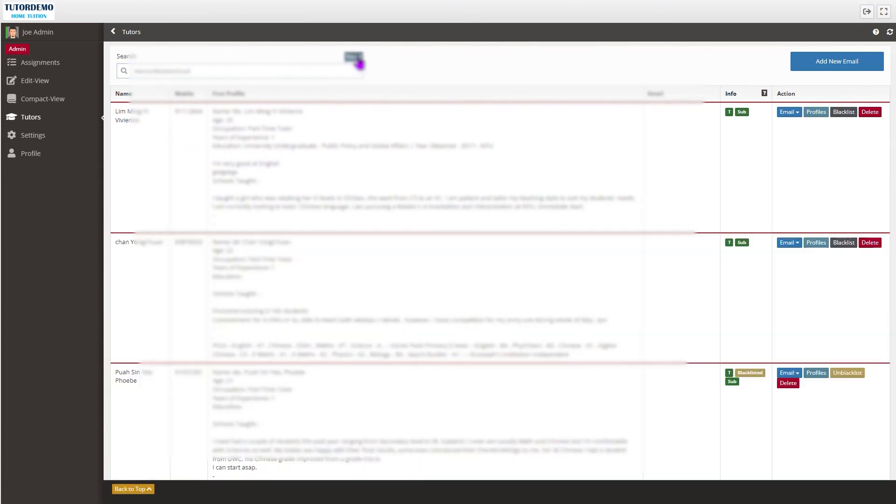
pyautogui.click(263, 69)
pyautogui.write('911')
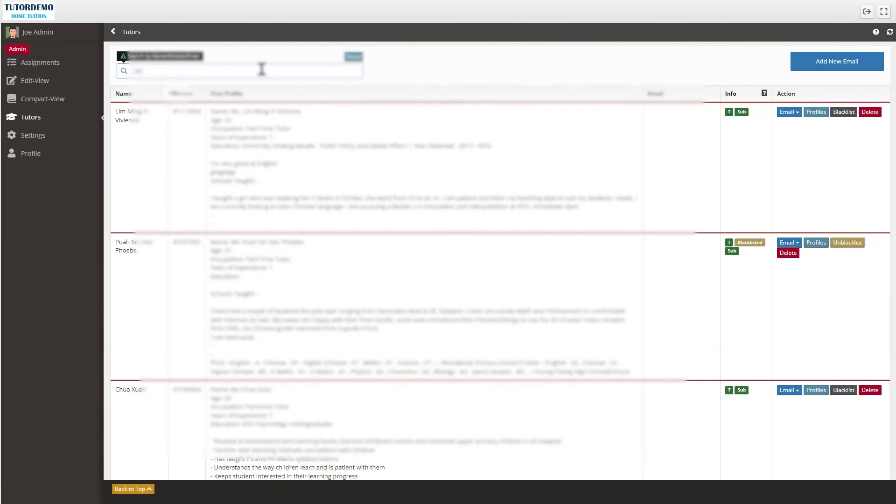
# Narrow the tutors search with more digits of the mobile number, and reset the list
pyautogui.write('111')
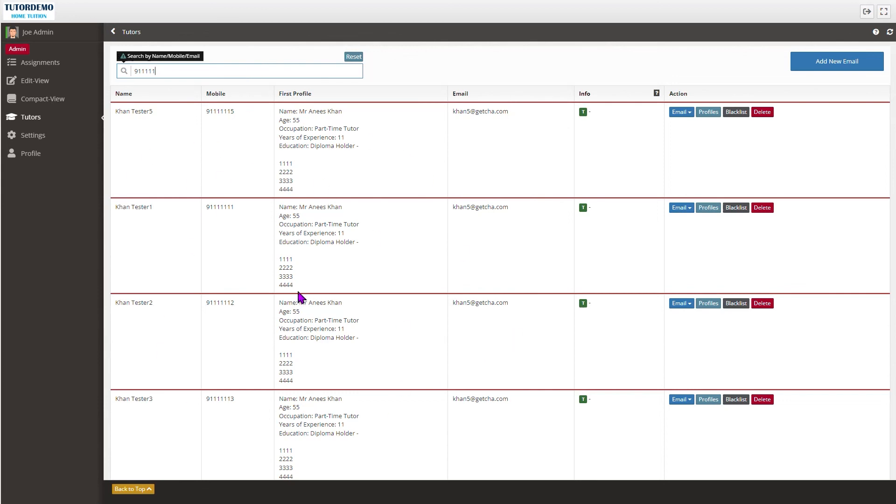
pyautogui.click(354, 57)
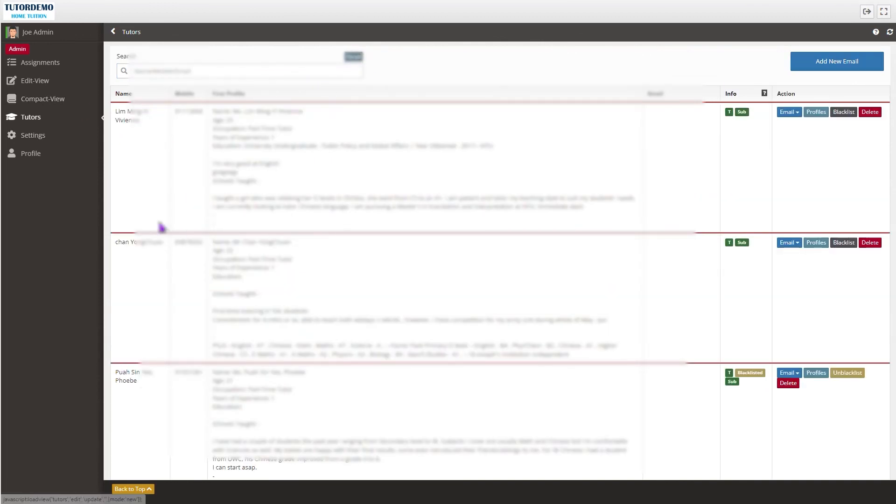
# Open Settings and select Registered Tutors (4 Categories) and Registered Tutors (All Tutors) as email blast targets, then enter the Good Tutor Default Text field
pyautogui.click(40, 139)
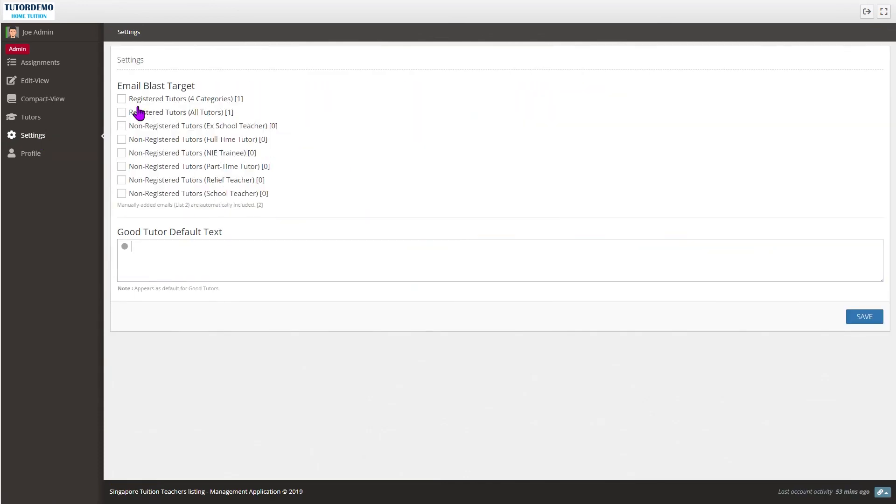
pyautogui.click(174, 99)
pyautogui.click(169, 112)
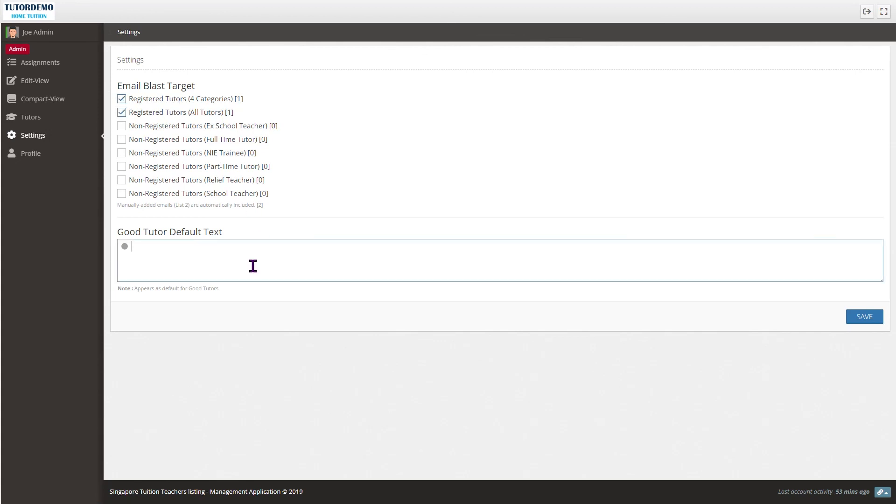
pyautogui.click(215, 258)
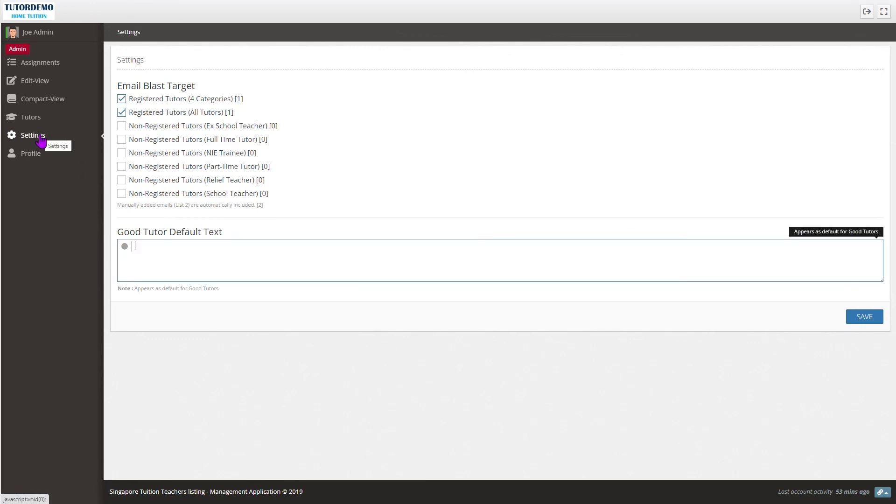
# View the admin's Profile page and return to the Assignments list
pyautogui.click(37, 156)
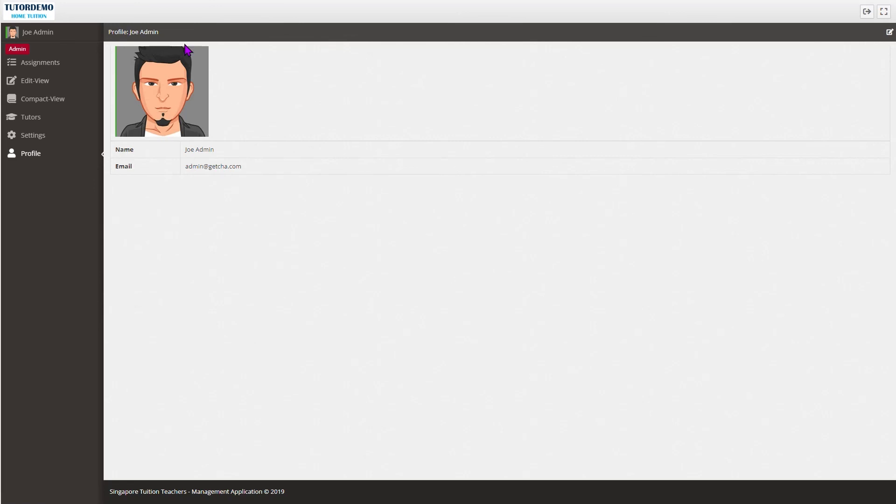
pyautogui.click(59, 65)
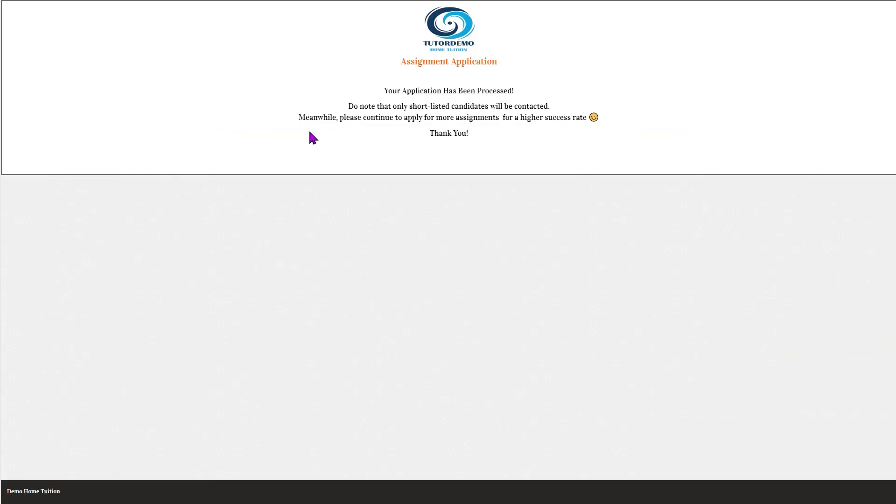
pyautogui.click(448, 72)
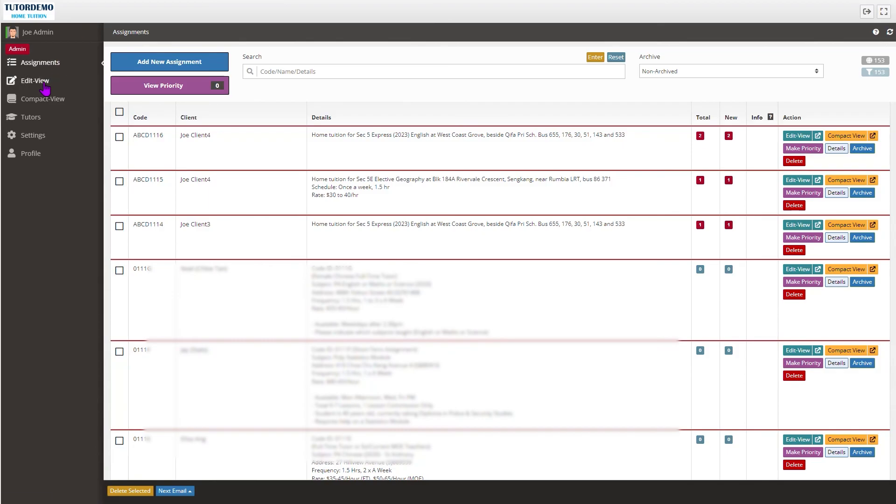
# Compare assignment ABCD1116's Edit-View and Compact-View, and review both candidates' details in the Edit-View
pyautogui.click(45, 84)
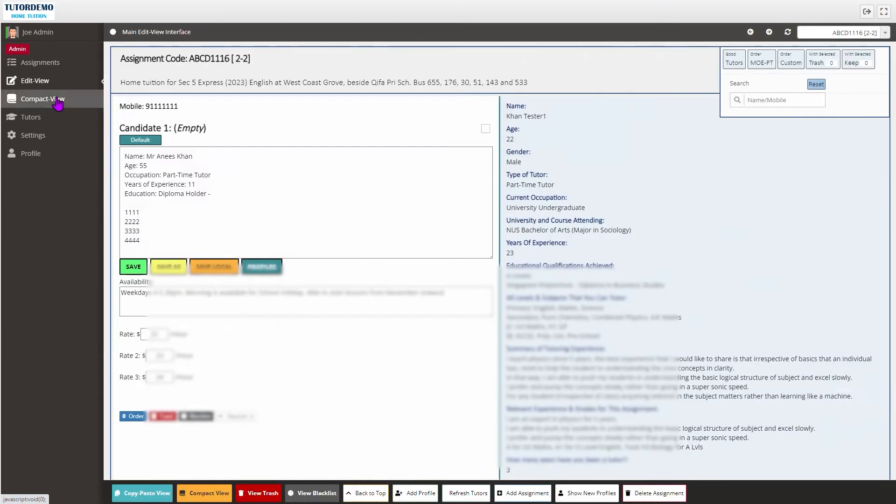
pyautogui.click(60, 97)
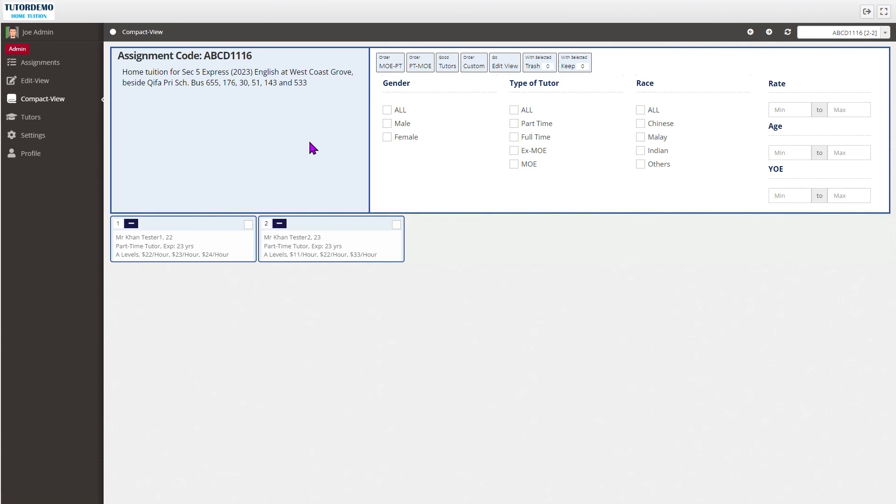
pyautogui.click(56, 88)
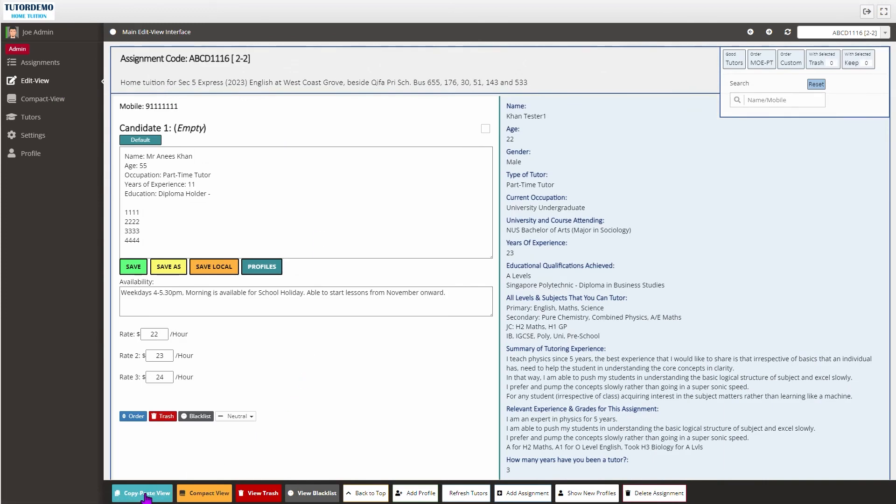
pyautogui.scroll(-7, 314, 304)
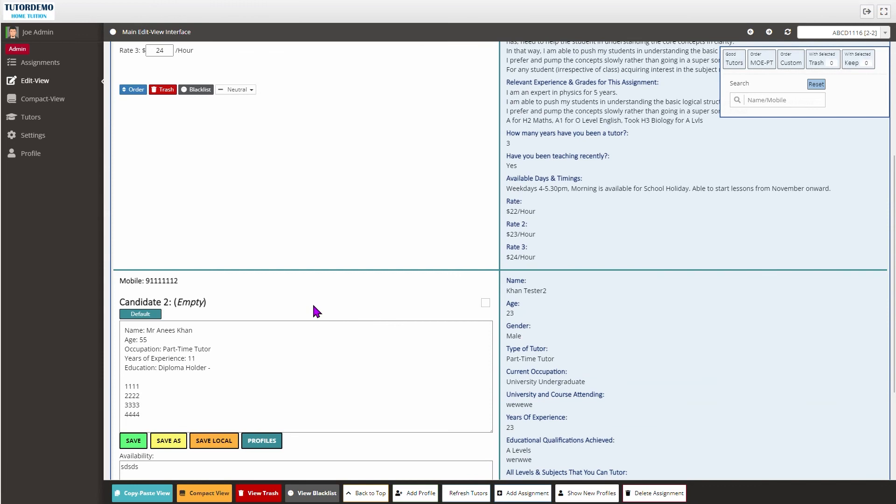
pyautogui.scroll(-3, 312, 306)
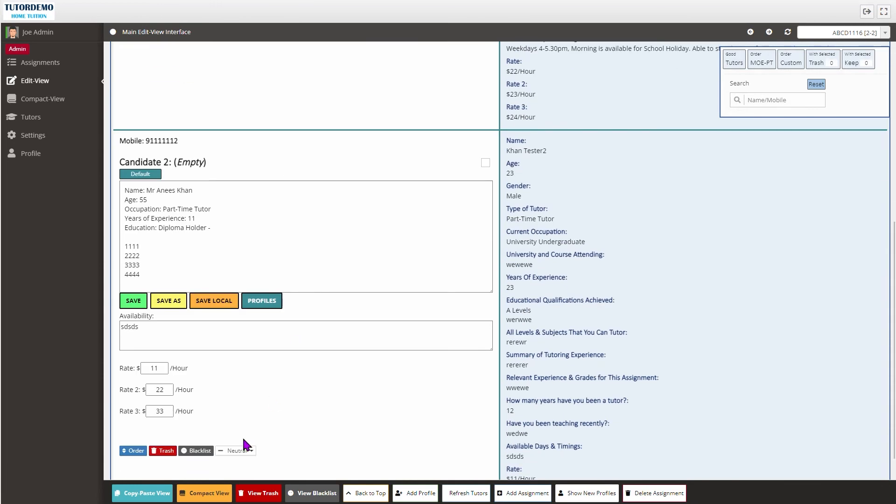
# Copy Candidate 1's profile from the Copy-Paste View of assignment ABCD1116 and return to the Edit-View mode
pyautogui.click(163, 496)
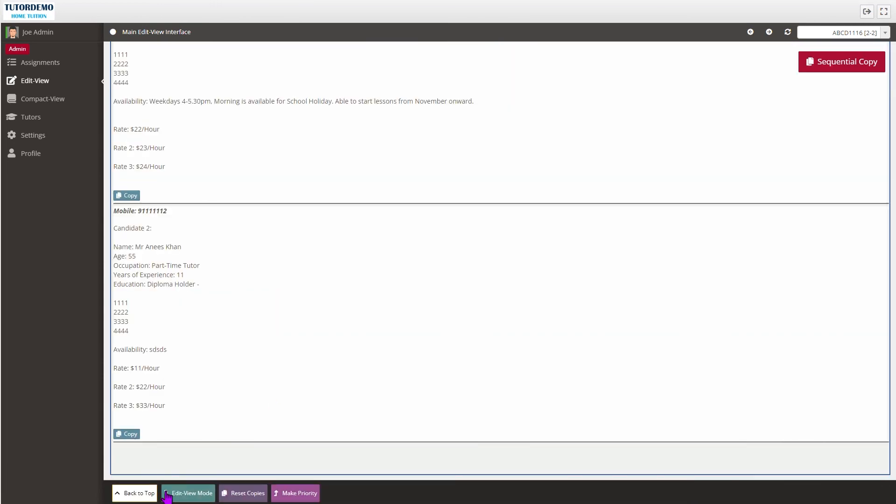
pyautogui.scroll(3, 427, 243)
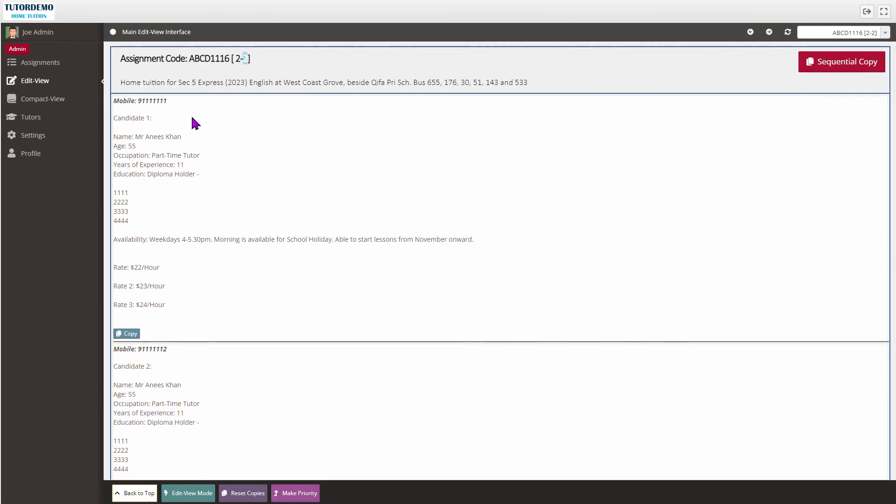
pyautogui.click(126, 333)
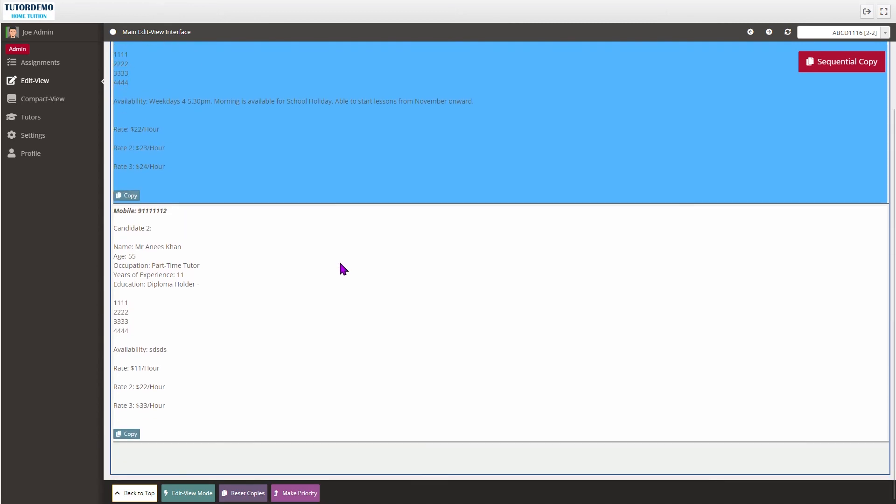
pyautogui.scroll(3, 270, 150)
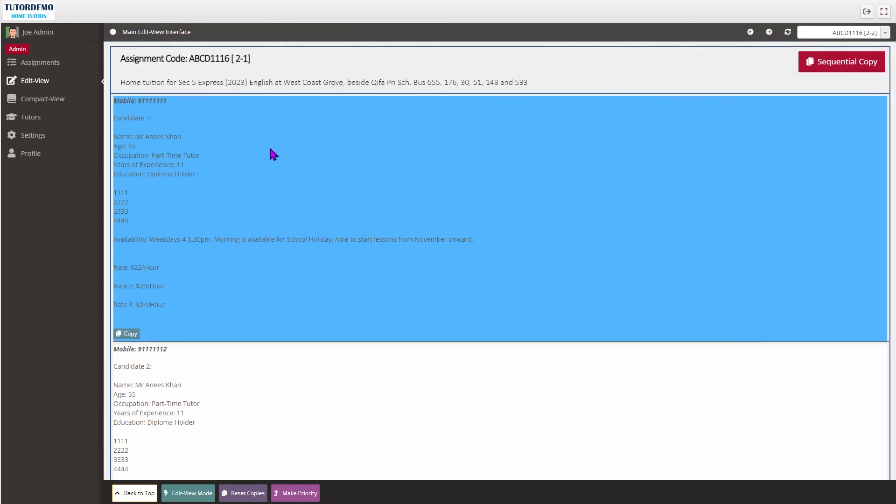
pyautogui.scroll(-3, 272, 148)
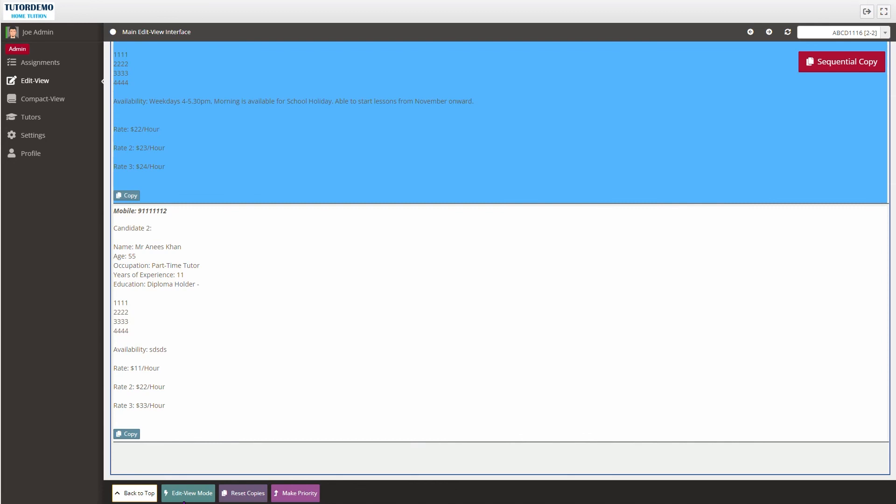
pyautogui.click(181, 494)
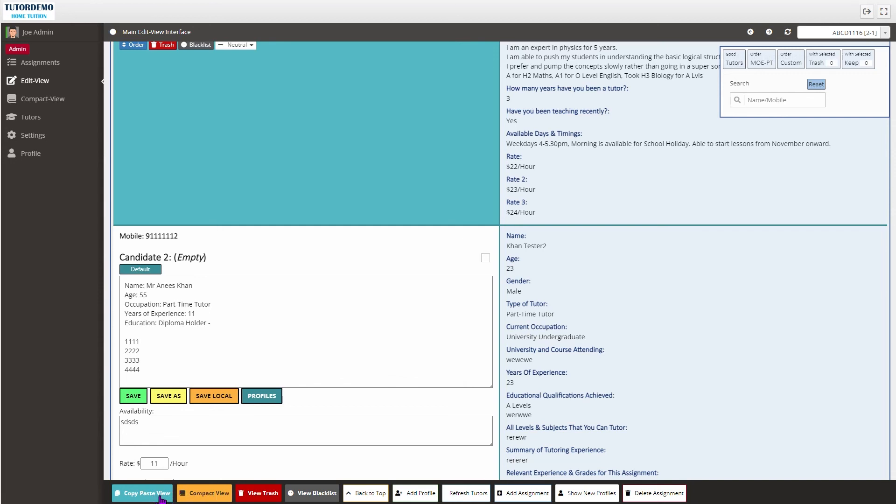
# Check the Compact-View of assignment ABCD1116 and examine the copied and uncopied candidates in its Edit-View
pyautogui.click(203, 494)
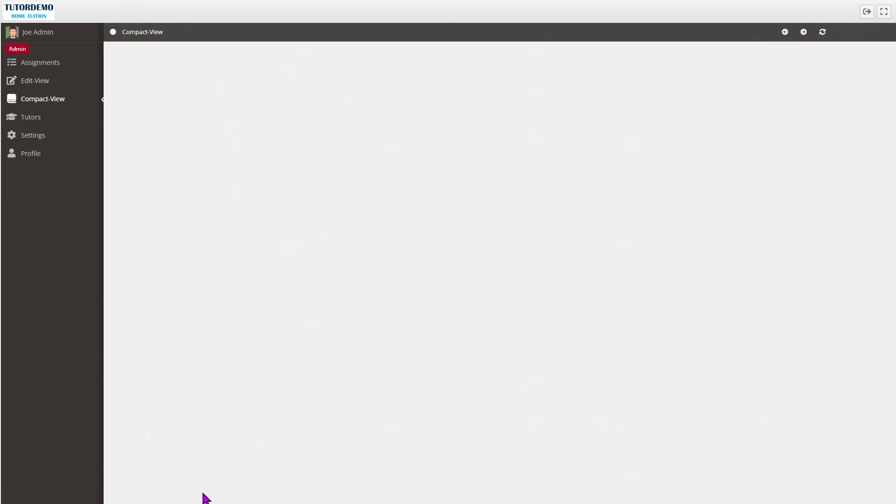
pyautogui.click(35, 82)
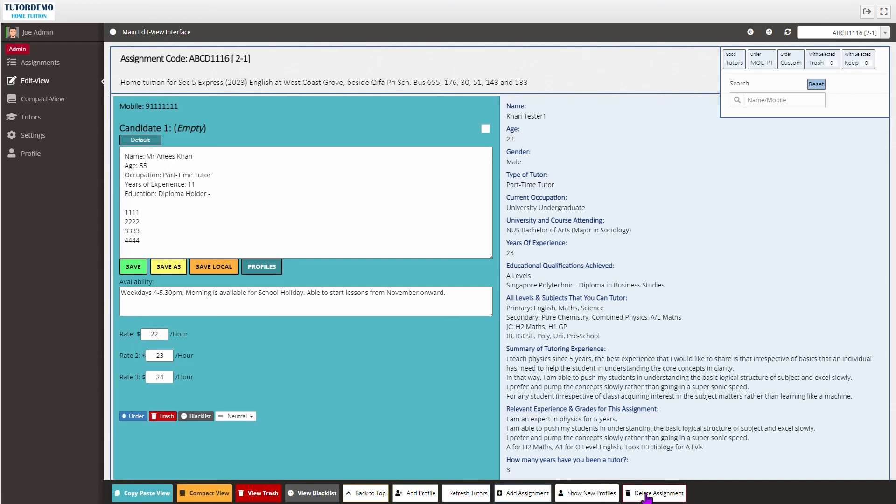
pyautogui.scroll(-7, 587, 460)
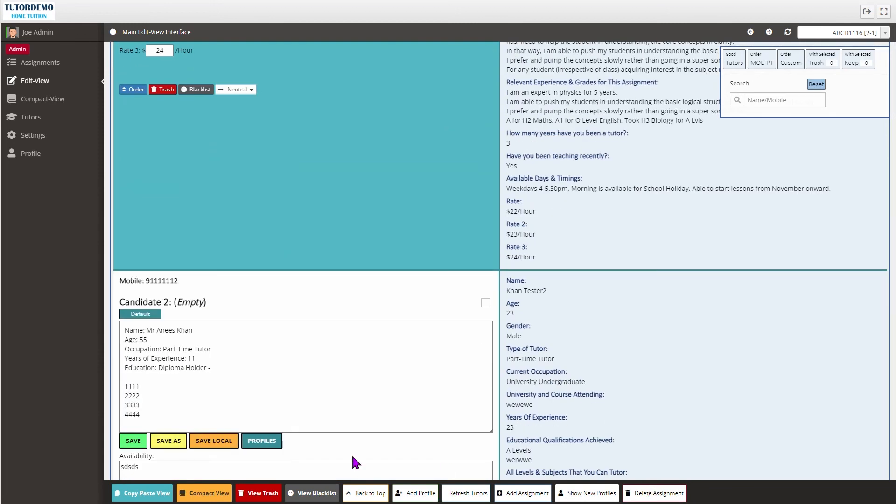
pyautogui.scroll(6, 643, 273)
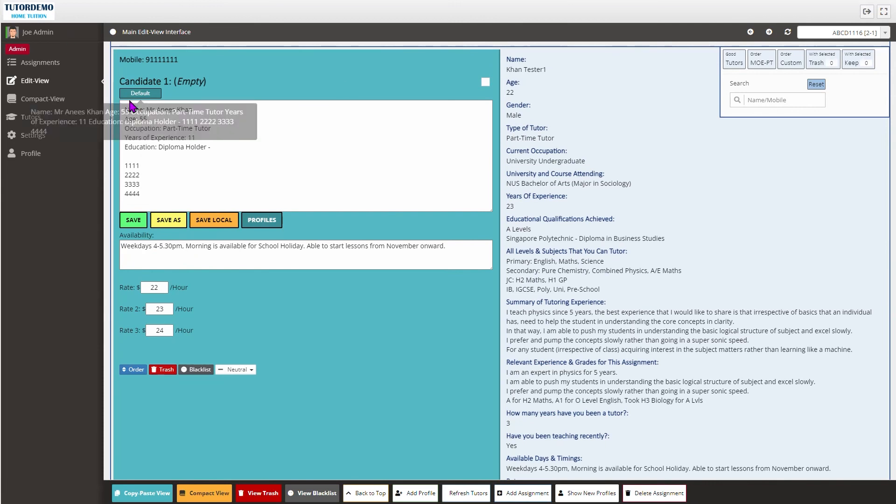
pyautogui.scroll(1, 220, 140)
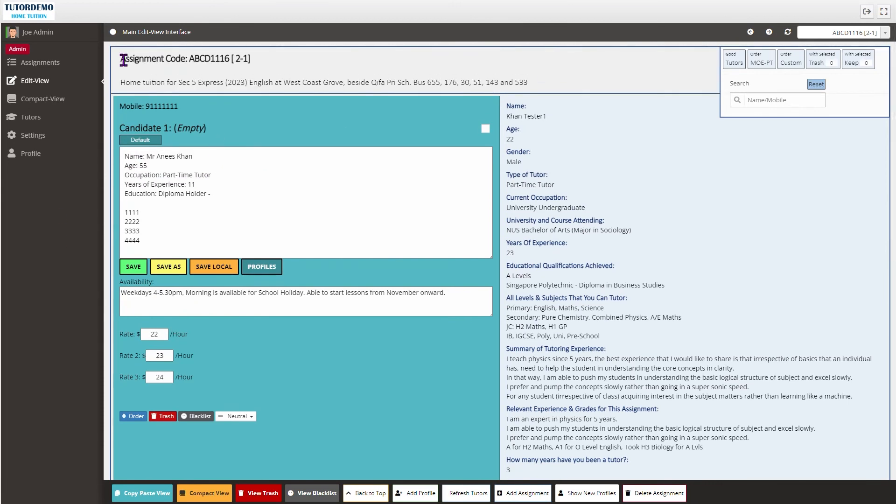